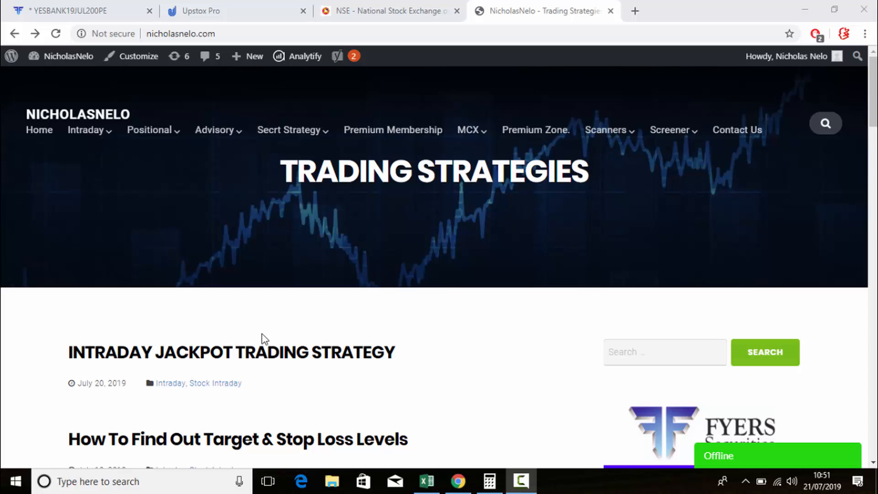
- Open the "Intraday Jackpot Trading Strategy" post and view its embedded video
left_click(282, 361)
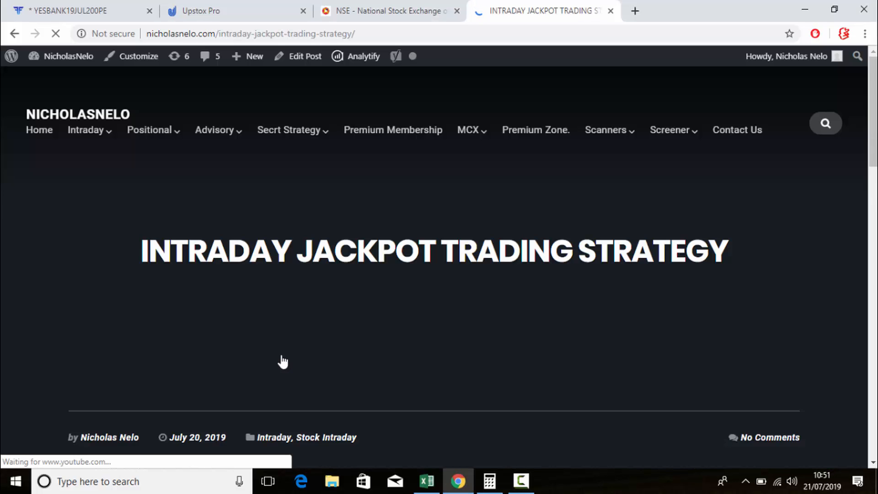
scroll(280, 361, "down", 6)
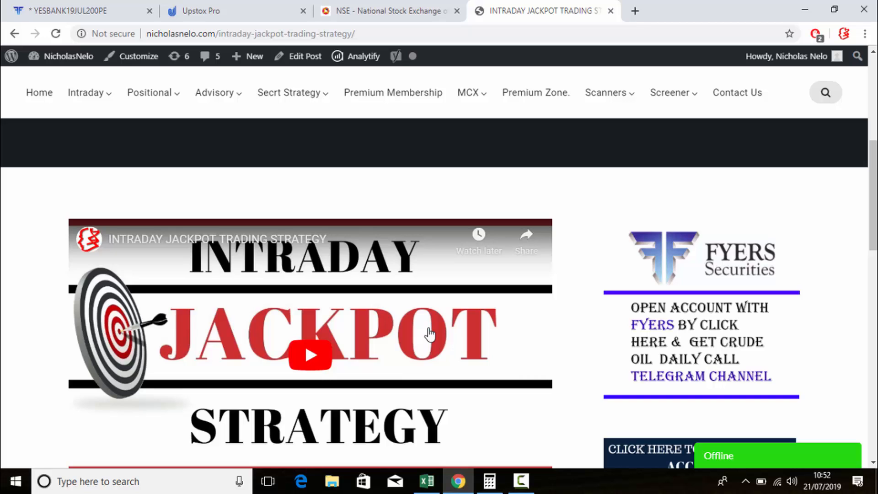
- Launch Excel 2013 with a blank workbook and look over the Power Query commands
left_click(105, 485)
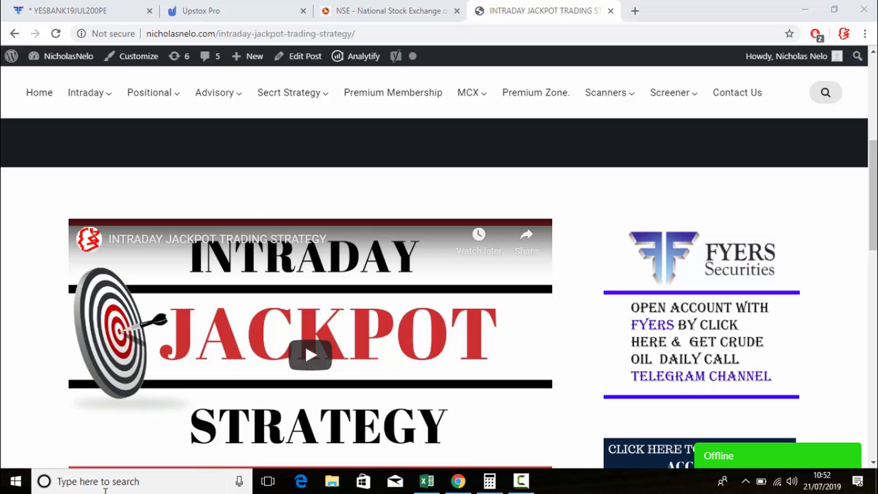
type("exc")
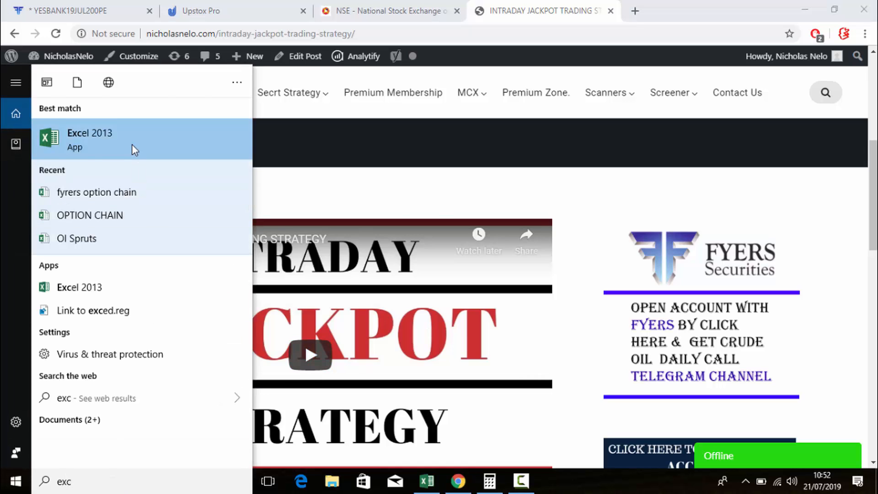
left_click(133, 147)
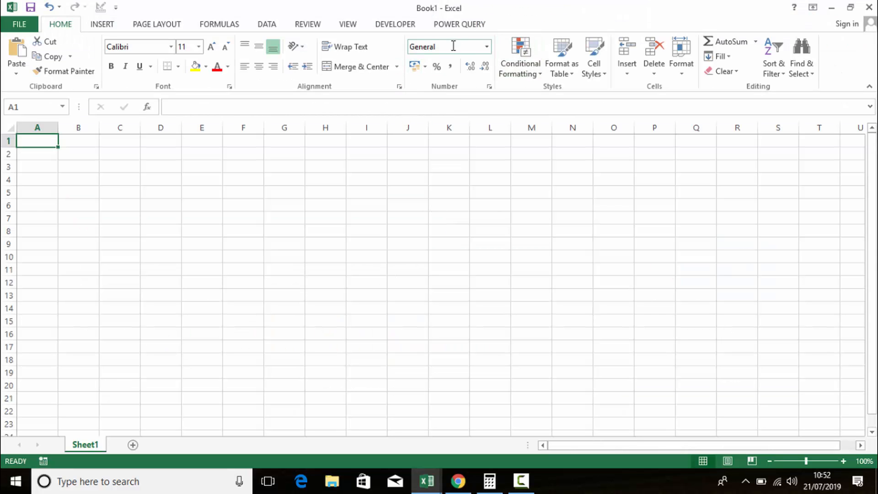
left_click(459, 24)
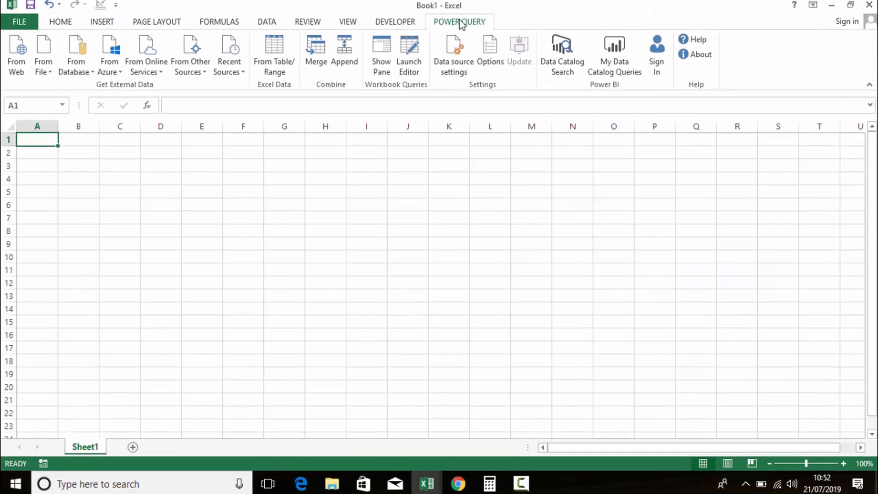
left_click(60, 21)
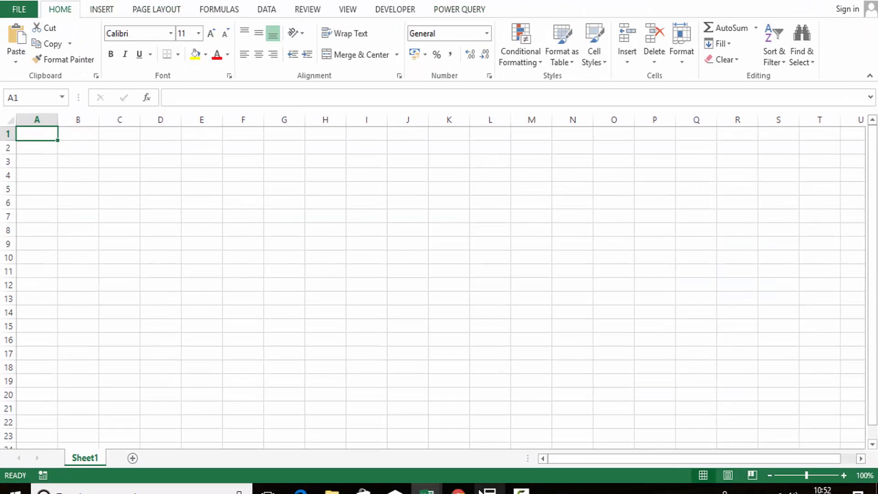
- Switch to Chrome and open the Pre-Open Market live watch page on the NSE site, showing its stock table
left_click(457, 490)
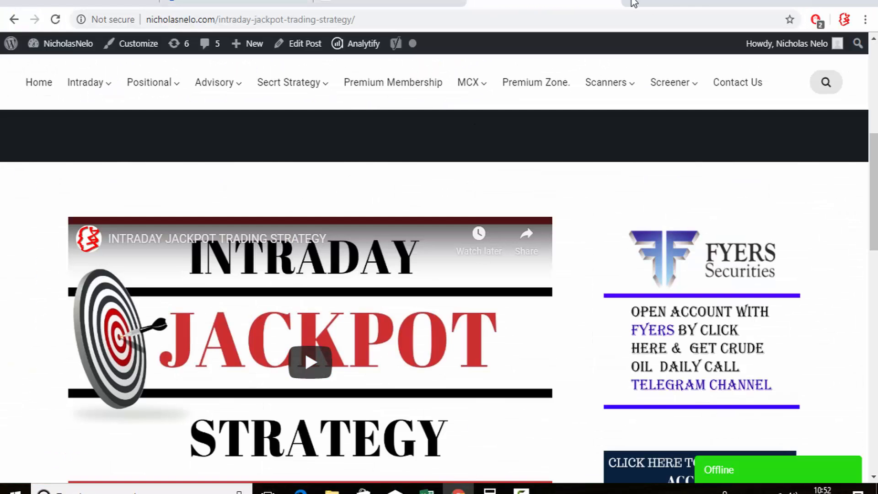
left_click(418, 3)
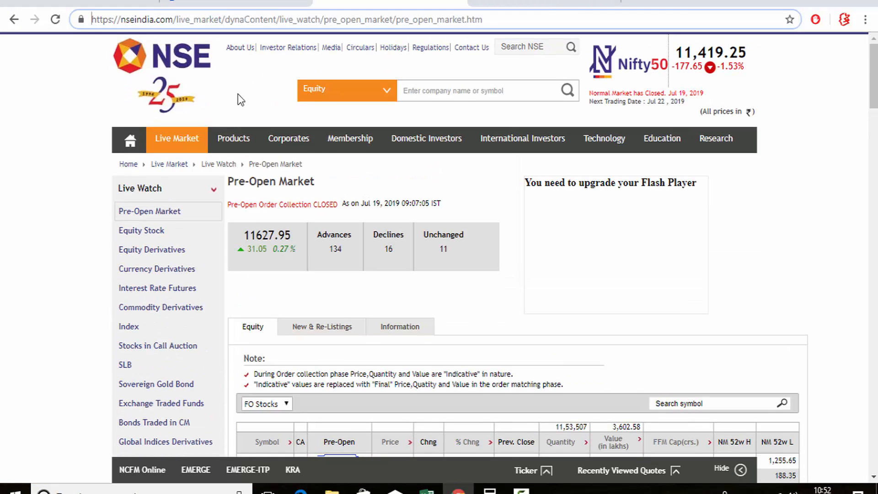
mouse_move(194, 132)
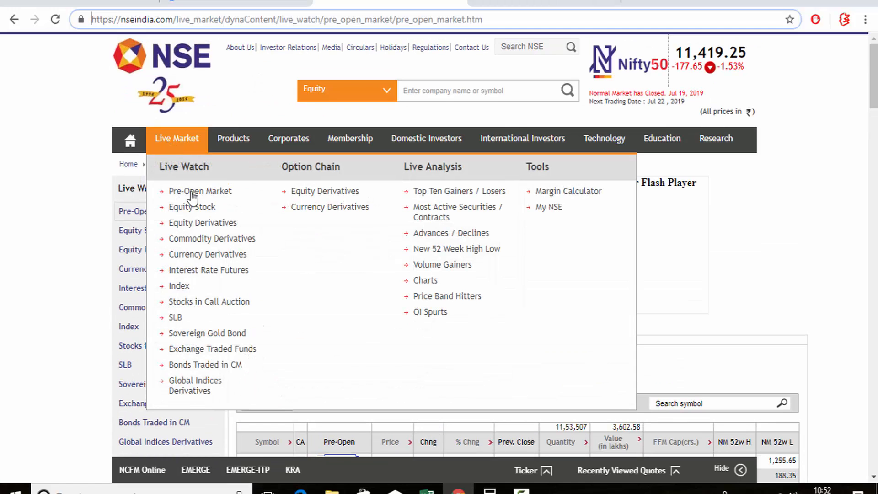
left_click(212, 194)
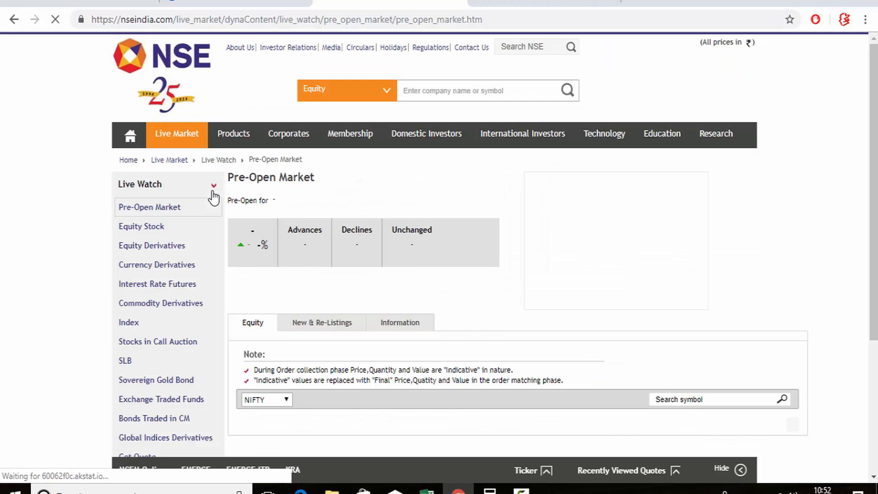
scroll(490, 284, "down", 4)
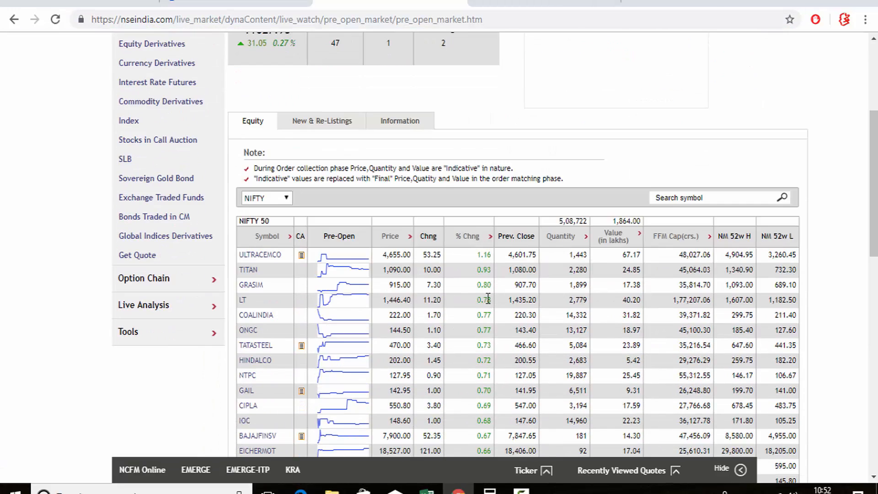
- Inspect the Pre-Open Market page and reload it while recording its network activity
right_click(487, 300)
left_click(511, 289)
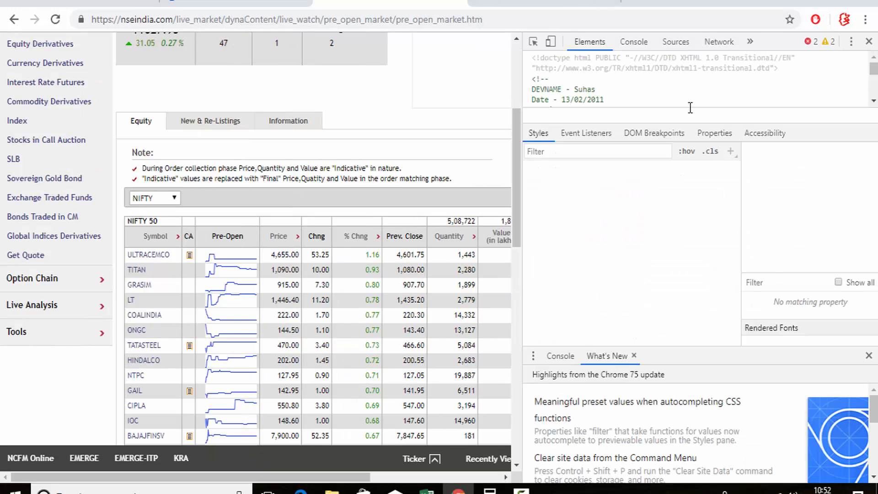
left_click(717, 42)
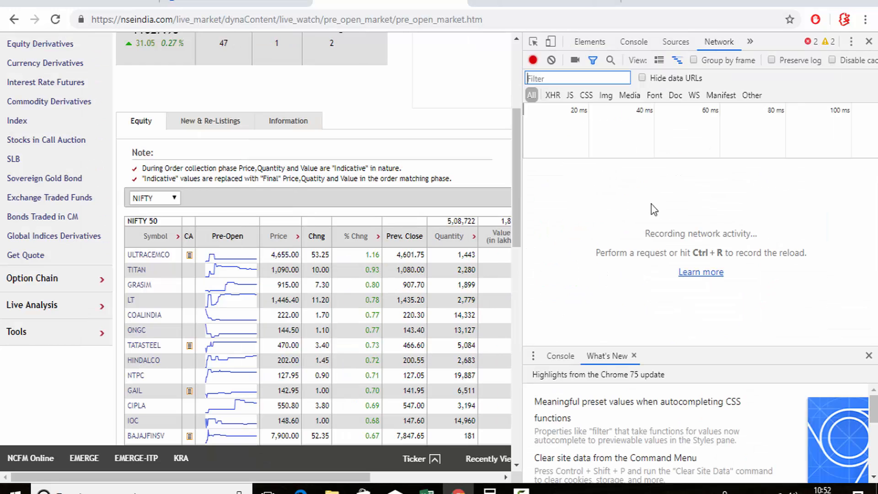
left_click(597, 221)
key("ctrl+r")
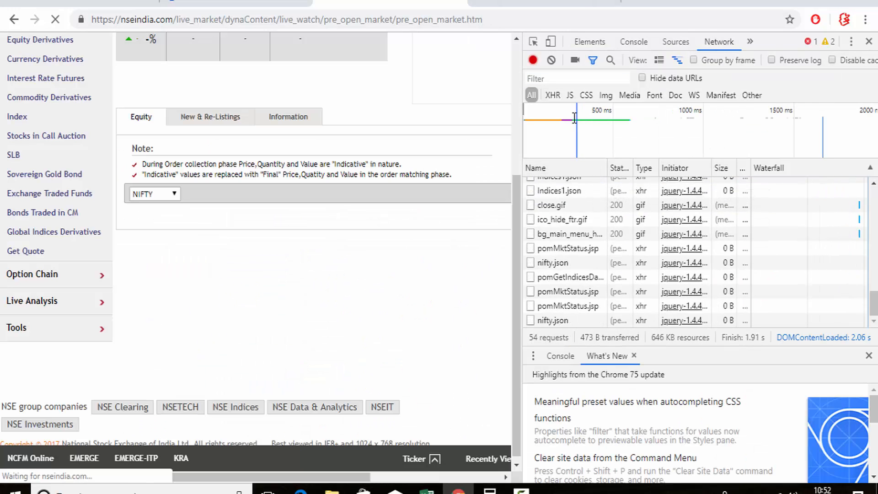
- Set the pre-open stock list to FO Stocks and filter the recorded network requests by ".json"
left_click(161, 195)
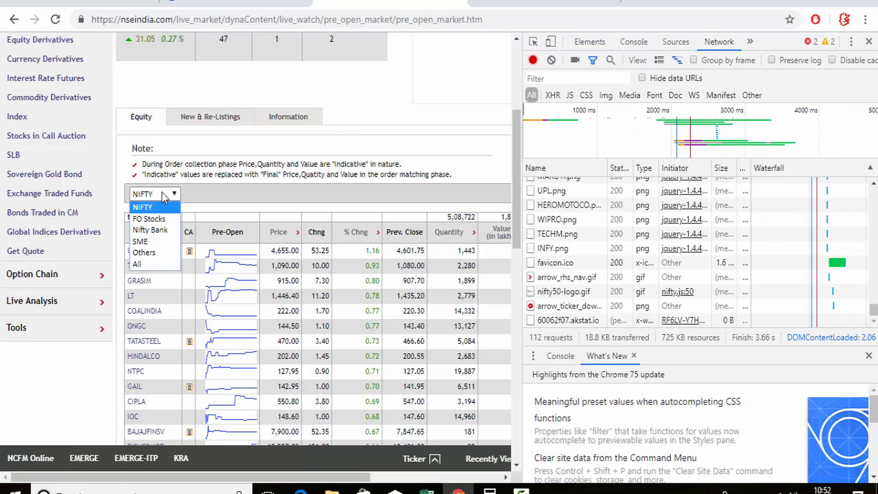
left_click(160, 216)
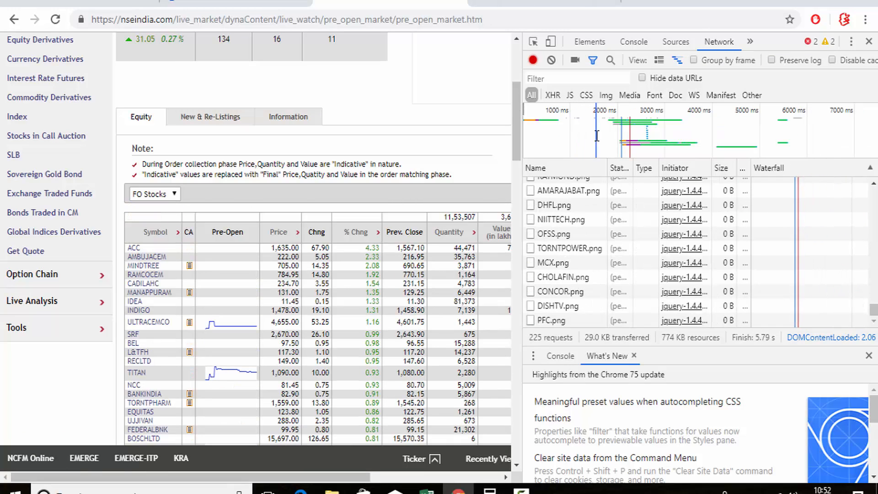
left_click(561, 79)
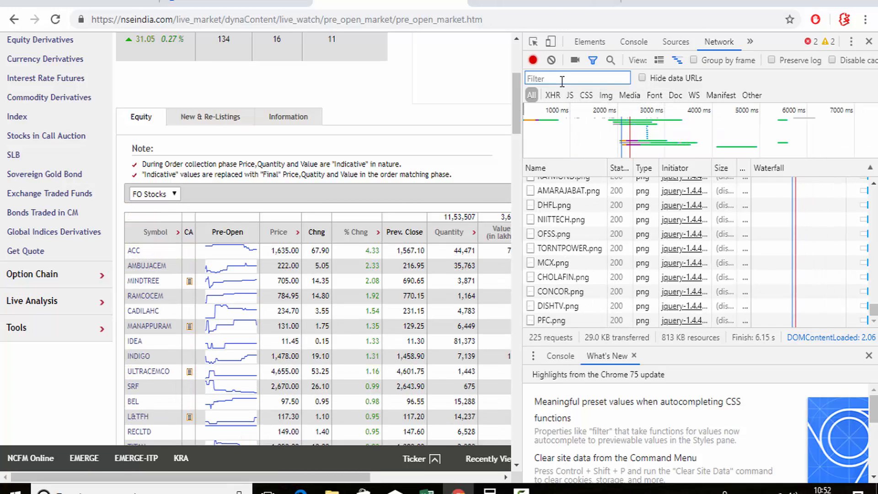
type(".json")
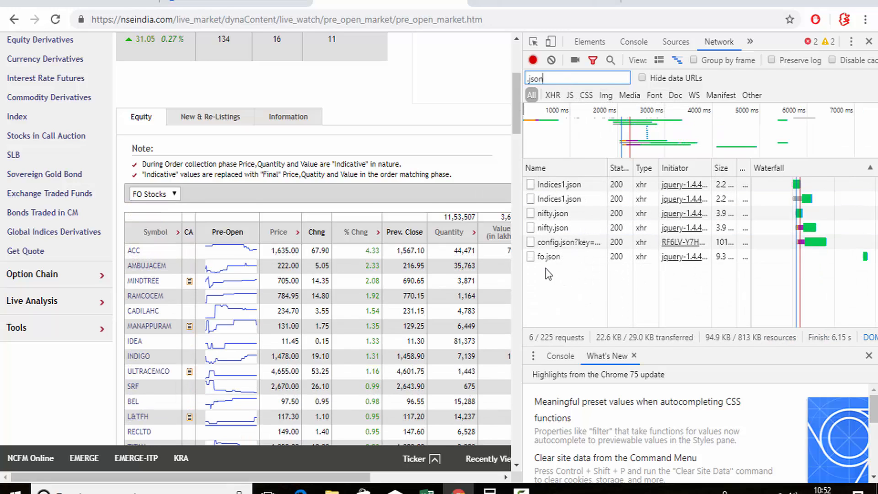
- Copy the link address of the fo.json request
left_click(546, 257)
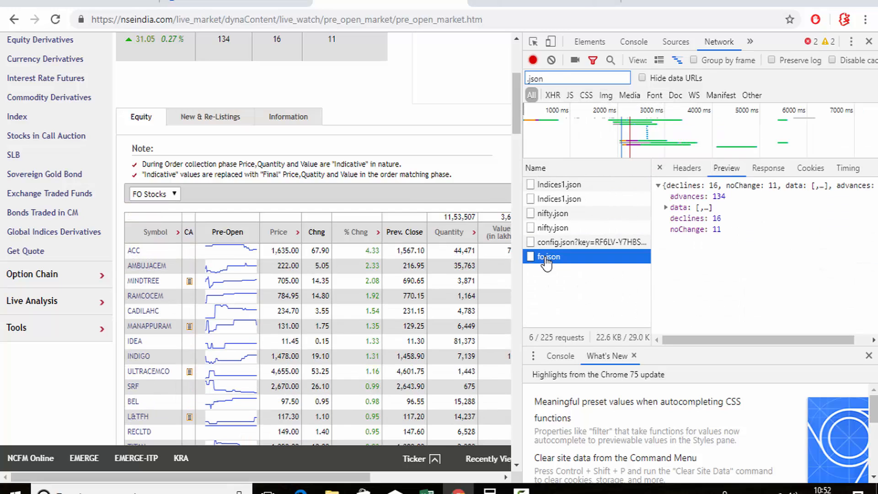
right_click(545, 257)
mouse_move(642, 331)
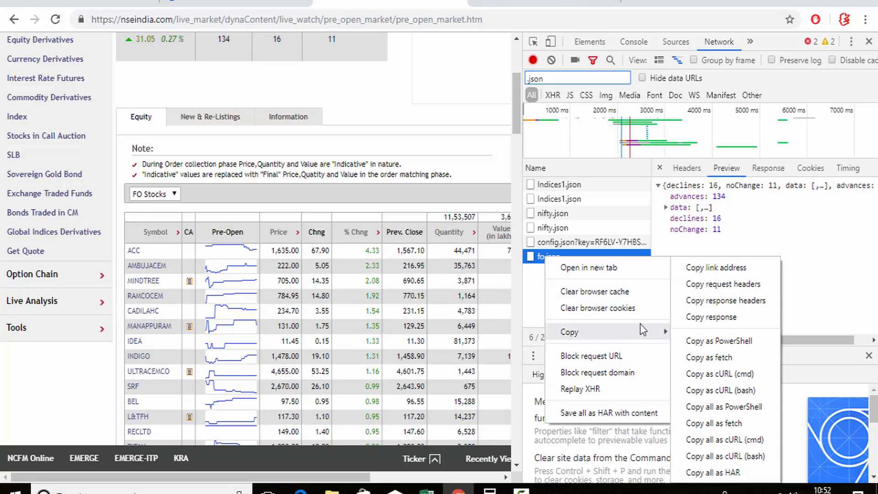
left_click(708, 270)
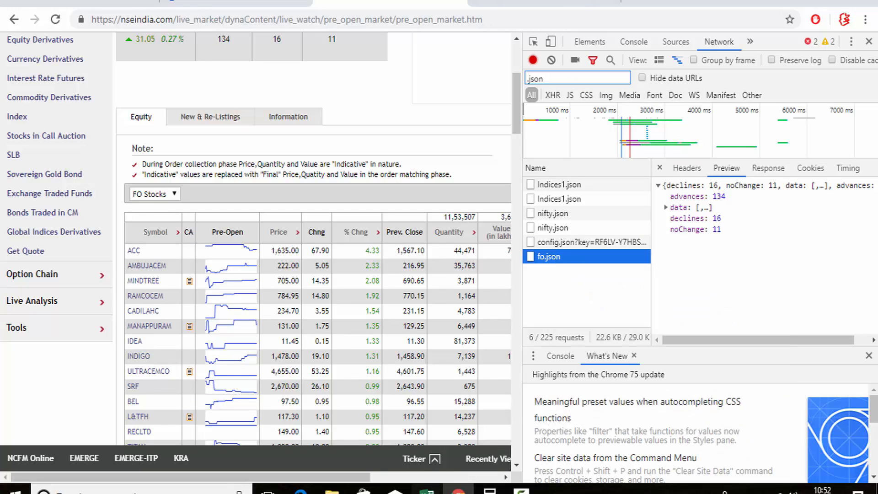
- Switch to Excel and create a Power Query web query from the copied fo.json URL
mouse_move(426, 488)
left_click(474, 462)
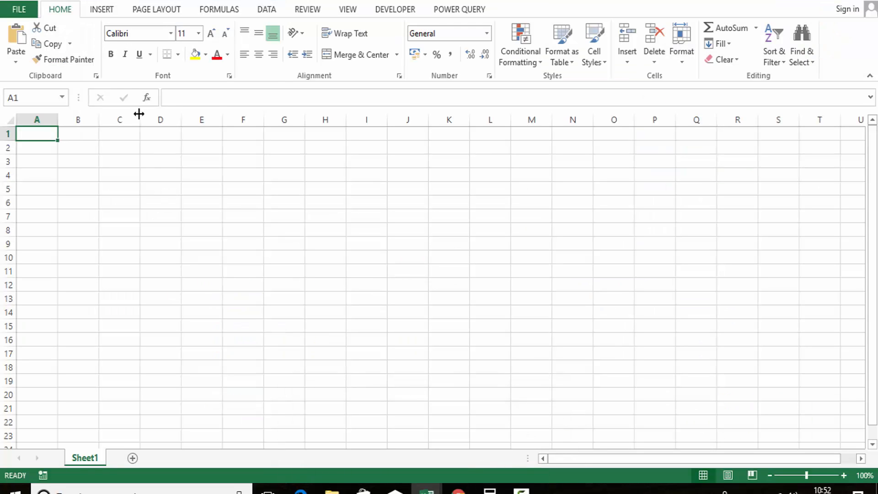
left_click(460, 9)
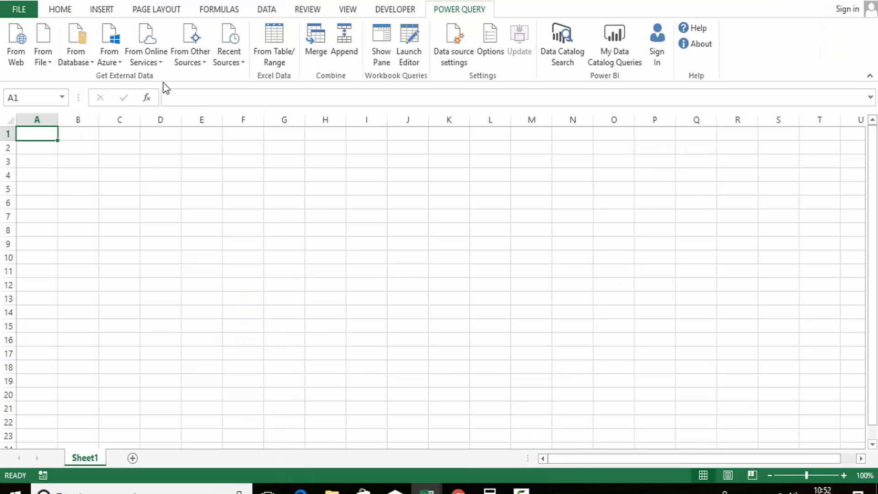
left_click(24, 36)
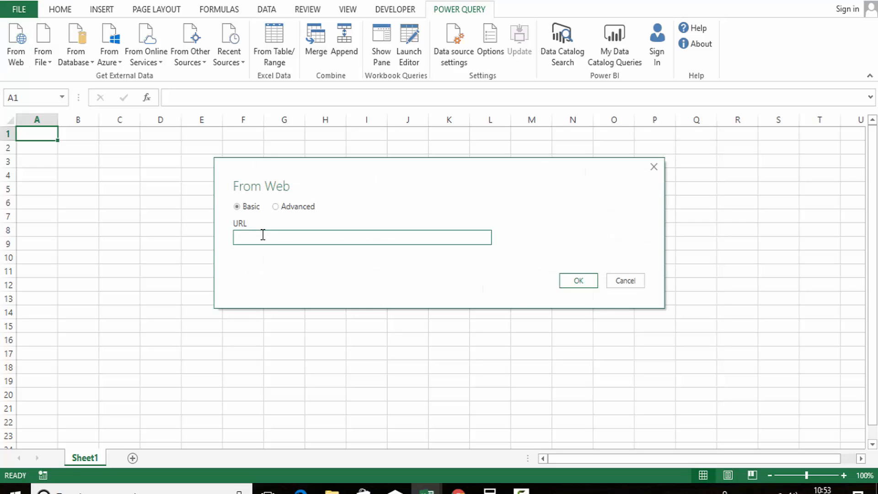
right_click(263, 235)
left_click(294, 299)
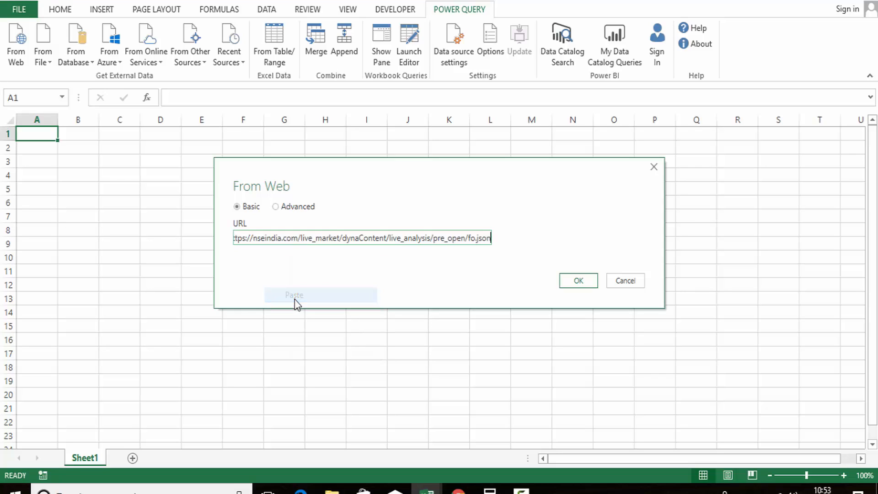
left_click(564, 285)
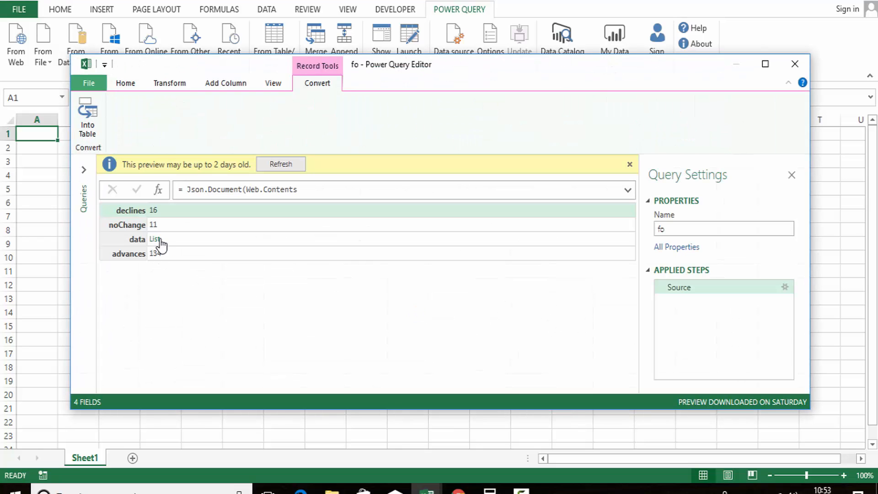
- Drill into the data list and convert it to a table with no delimiter and extra columns shown as errors
left_click(154, 238)
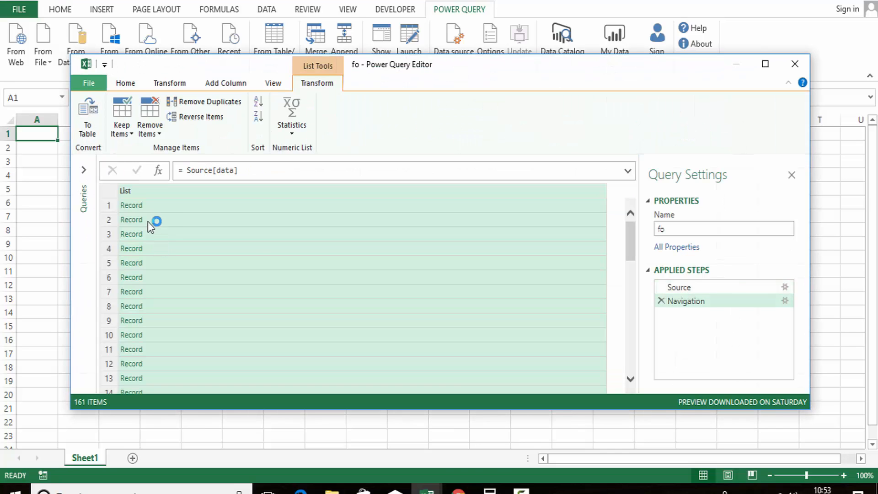
left_click(88, 114)
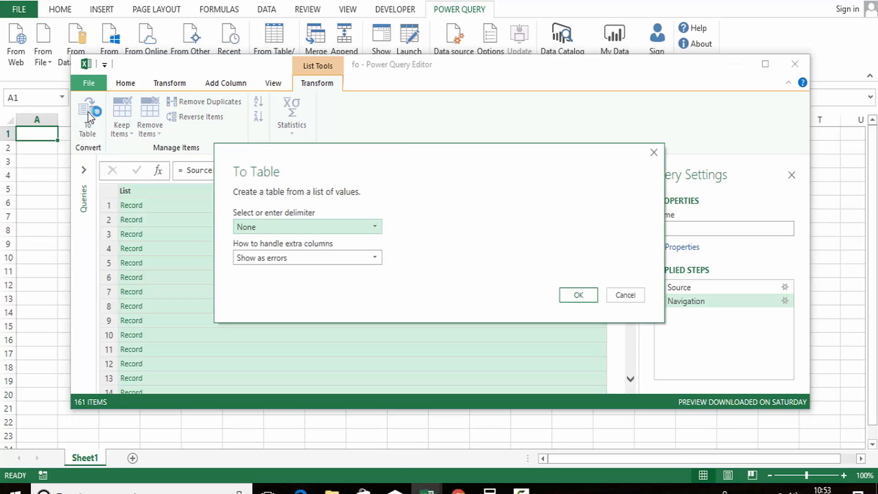
left_click(567, 297)
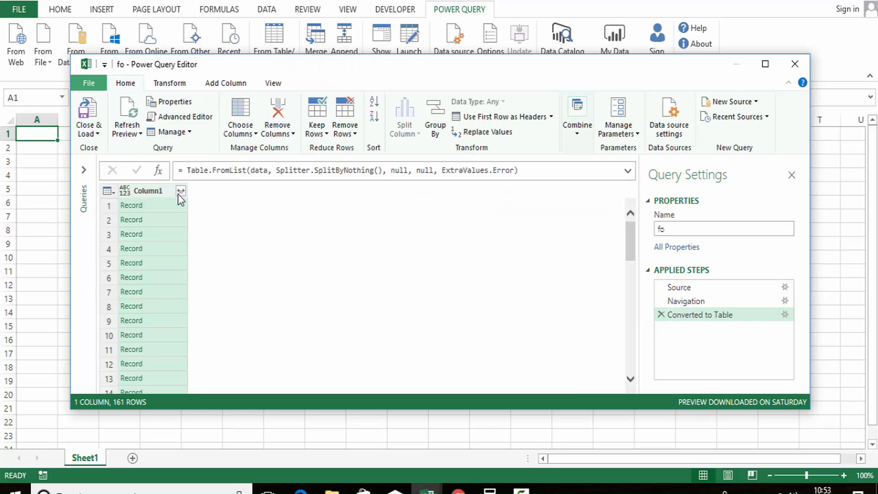
- Expand all fields of the Column1 records without using the original column name as prefix
left_click(181, 191)
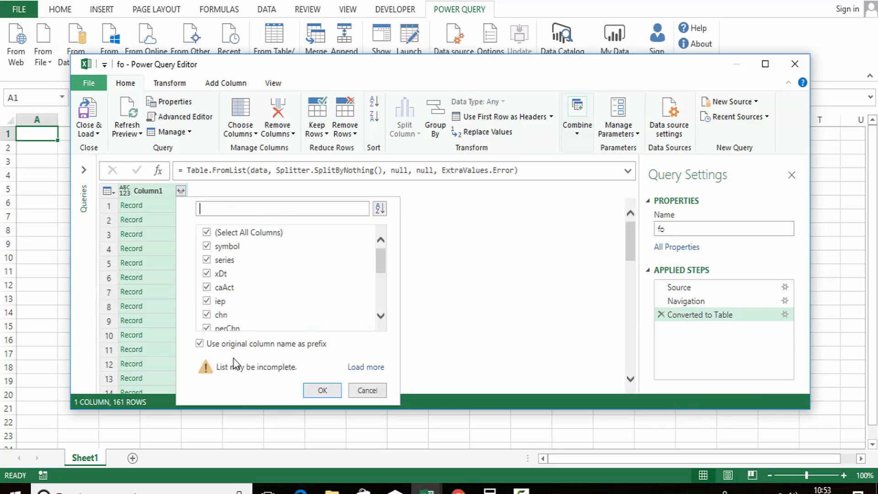
left_click(199, 344)
left_click(322, 390)
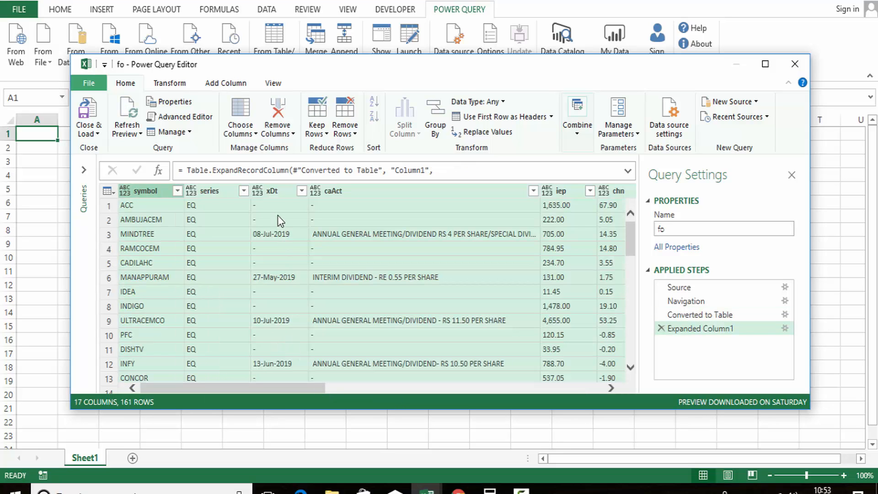
- Remove the xDt and caAct columns from the query
left_click(272, 191)
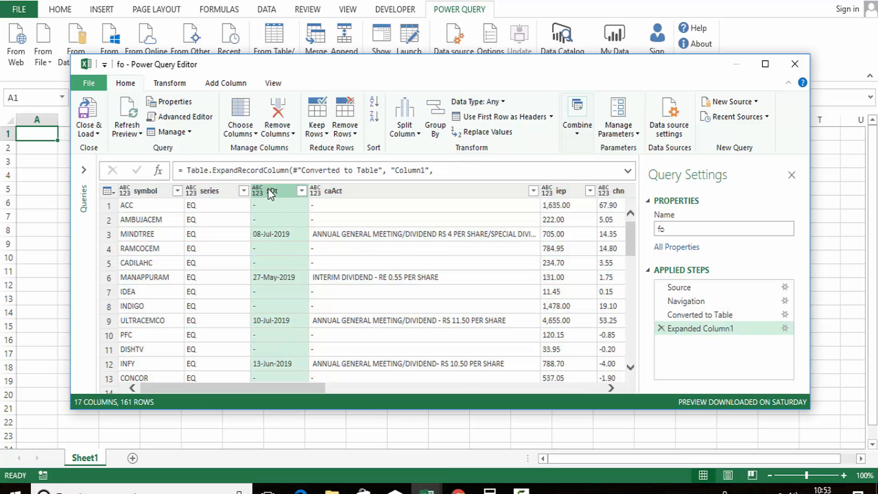
left_click(370, 190, "shift")
right_click(370, 189)
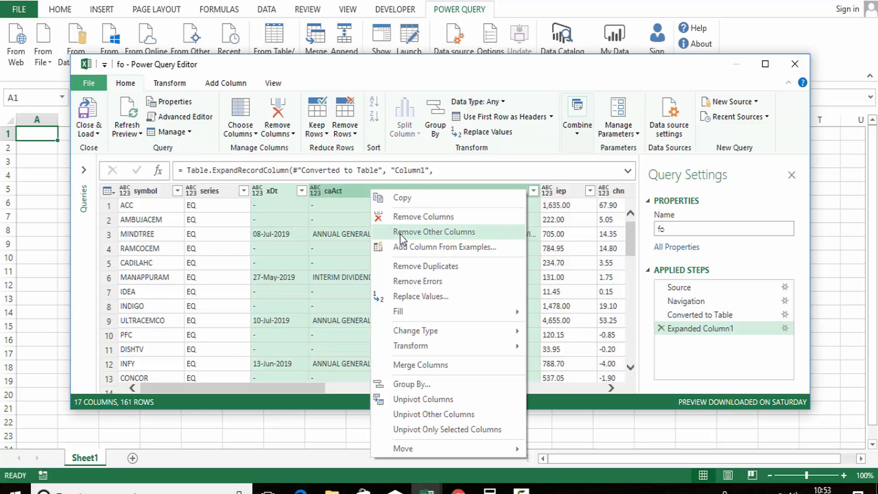
left_click(400, 217)
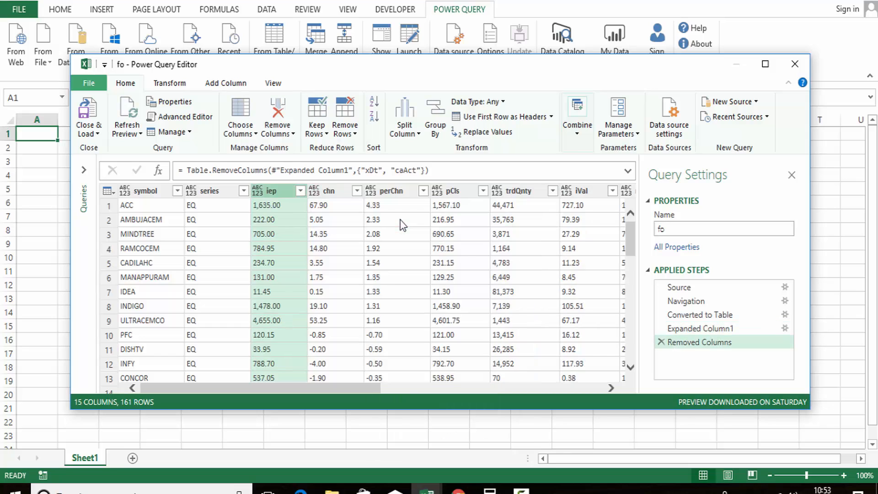
- Set the iep and perChn columns' data type to Decimal Number and load the query into a worksheet table
left_click_drag(333, 390, 323, 386)
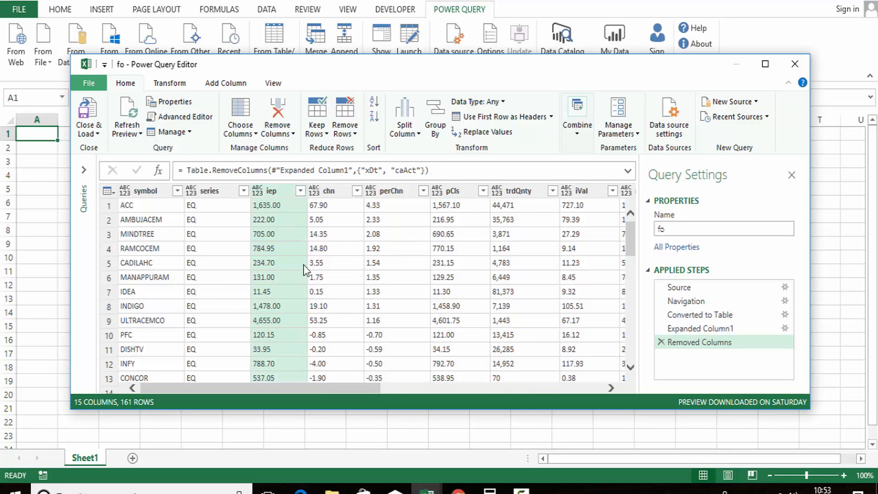
left_click(391, 192, "ctrl")
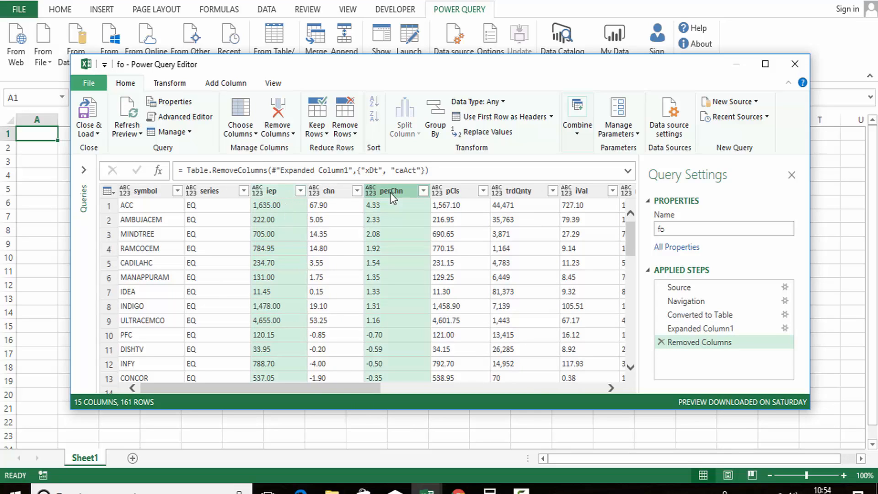
left_click(501, 102)
left_click(497, 122)
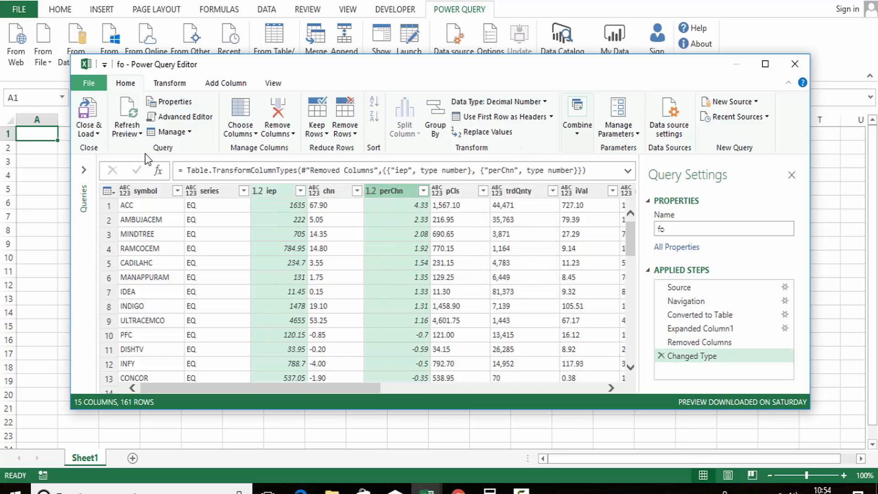
left_click(88, 111)
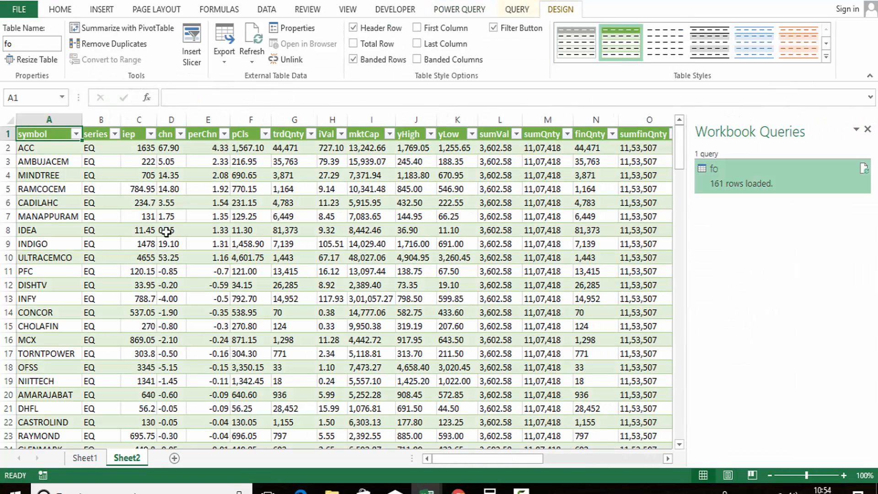
- Look over the loaded fo table and refresh all of the workbook's data connections
scroll(166, 231, "down", 3)
scroll(166, 232, "up", 3)
left_click(257, 242)
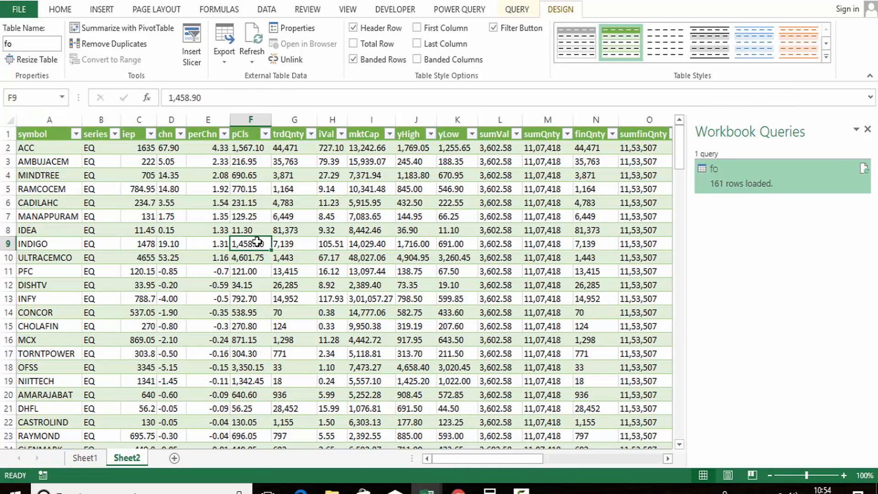
left_click(60, 9)
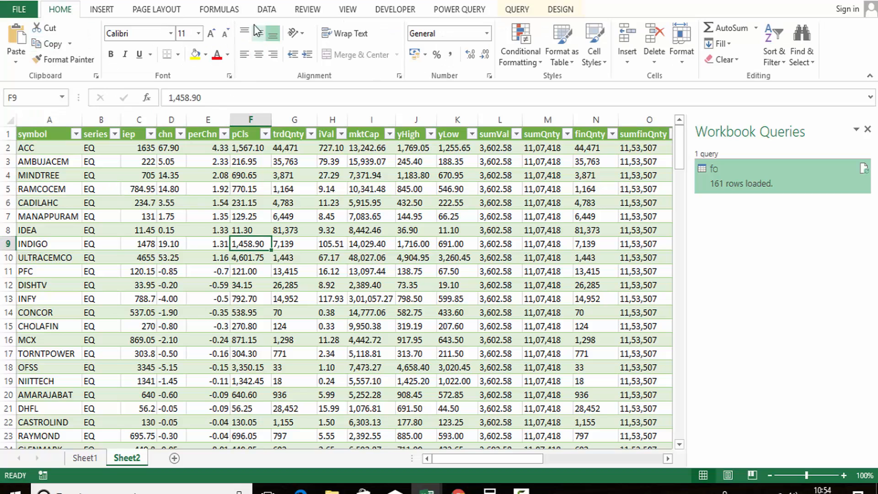
left_click(267, 10)
left_click(198, 44)
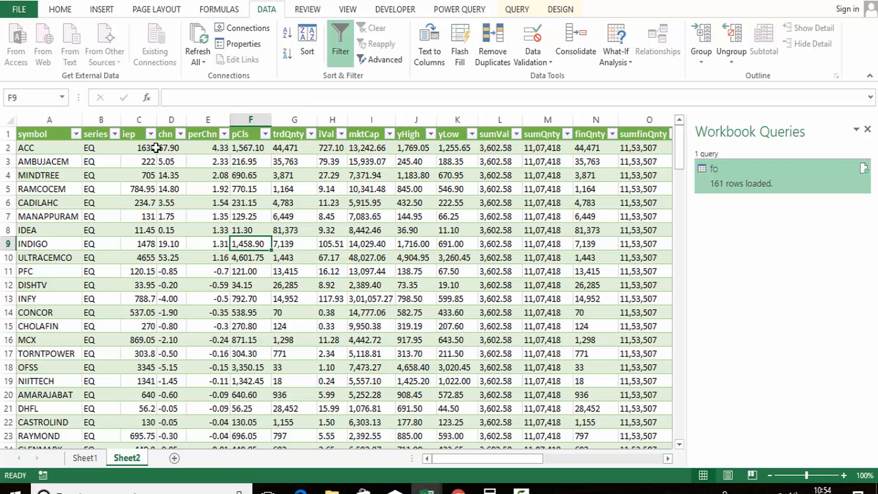
left_click(244, 201)
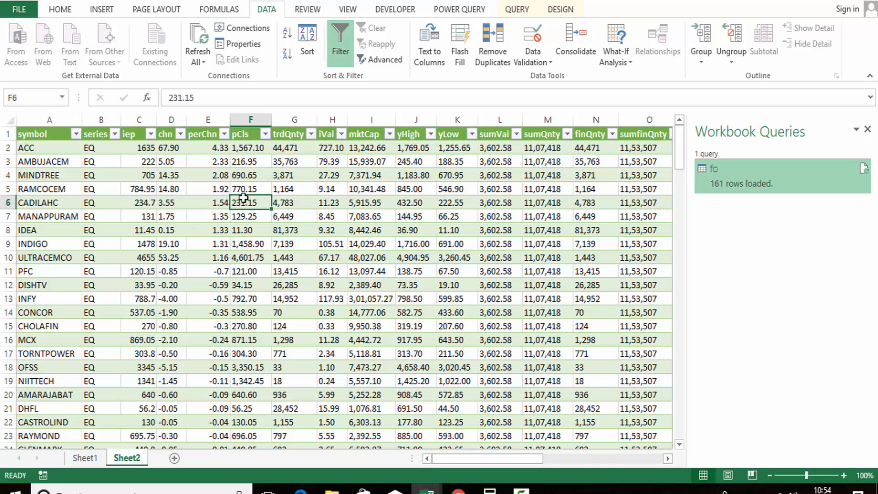
left_click(197, 37)
- Rename the empty Sheet1 worksheet as bhacopy
left_click(85, 458)
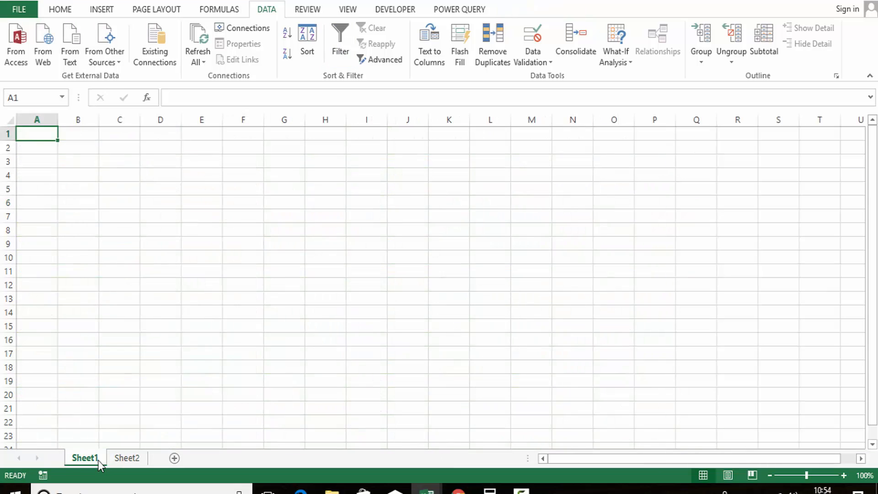
double_click(98, 459)
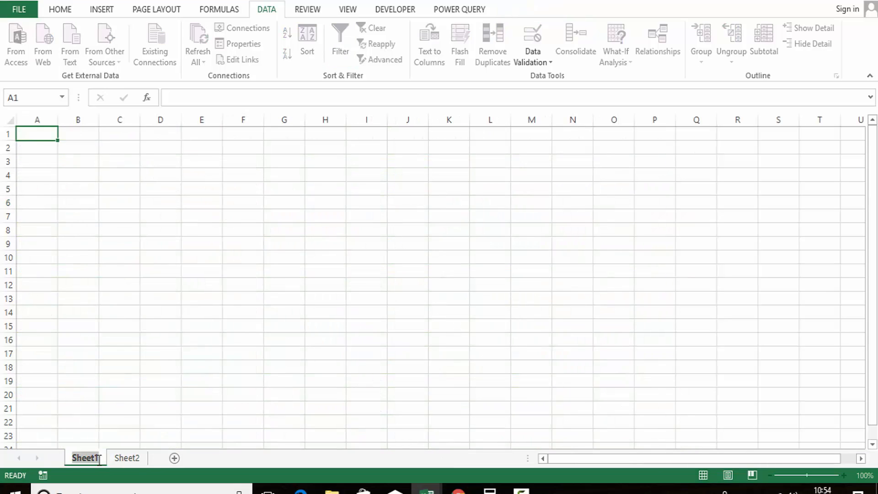
type("bhacopy")
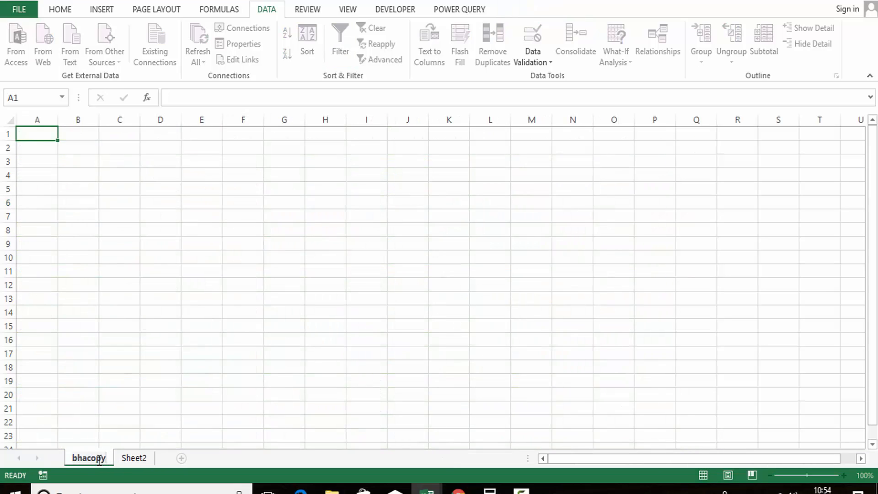
left_click(149, 406)
- Switch to Chrome, close the developer tools on the pre-open market page and go to the Google home page
left_click(458, 489)
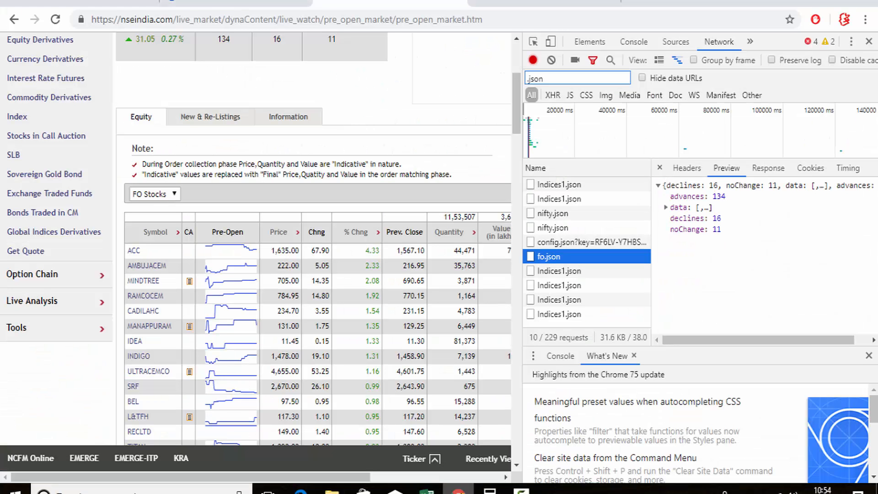
left_click(471, 19)
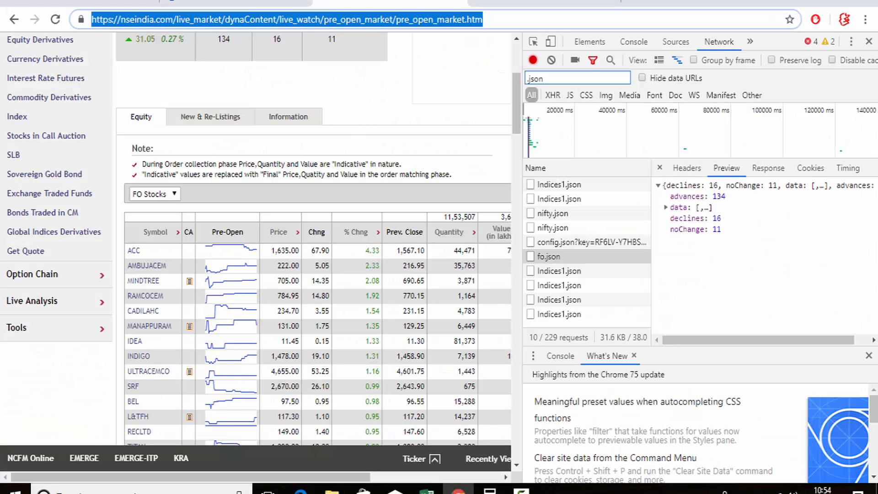
left_click(868, 41)
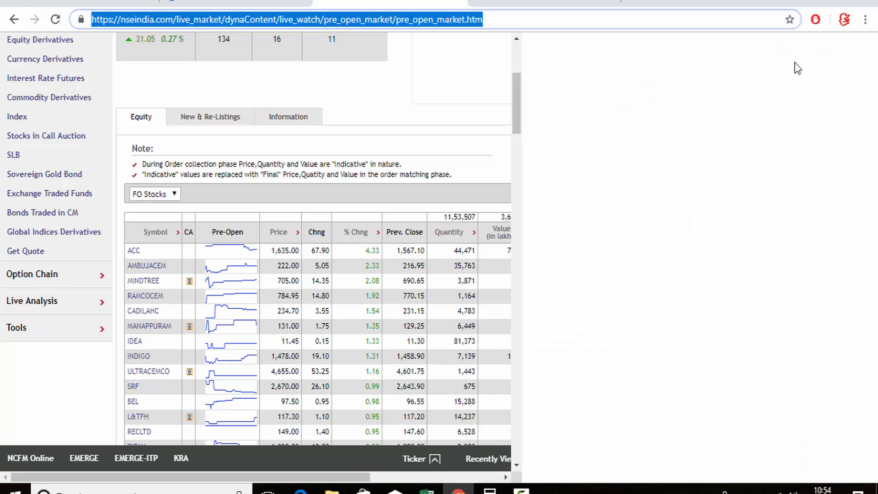
type("g")
key("Return")
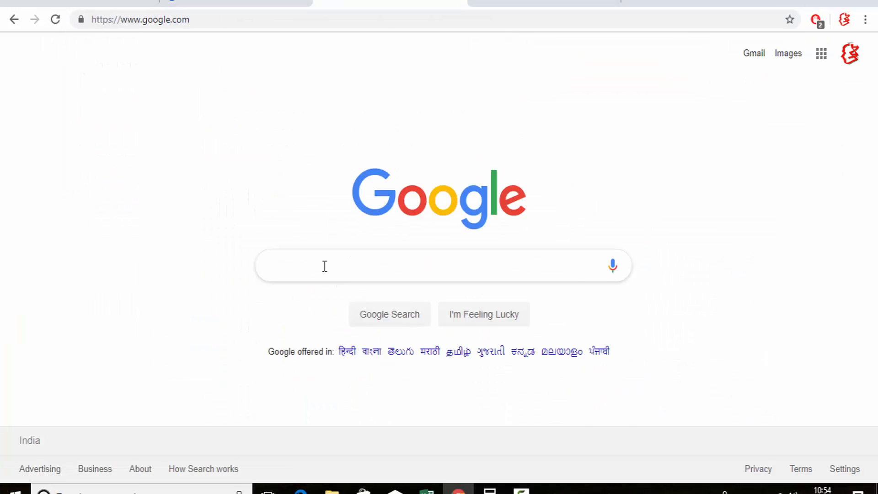
- Search Google for "nse bhavcopy" and open the NSE Bhavcopy archives page for equities
left_click(323, 266)
type("nse")
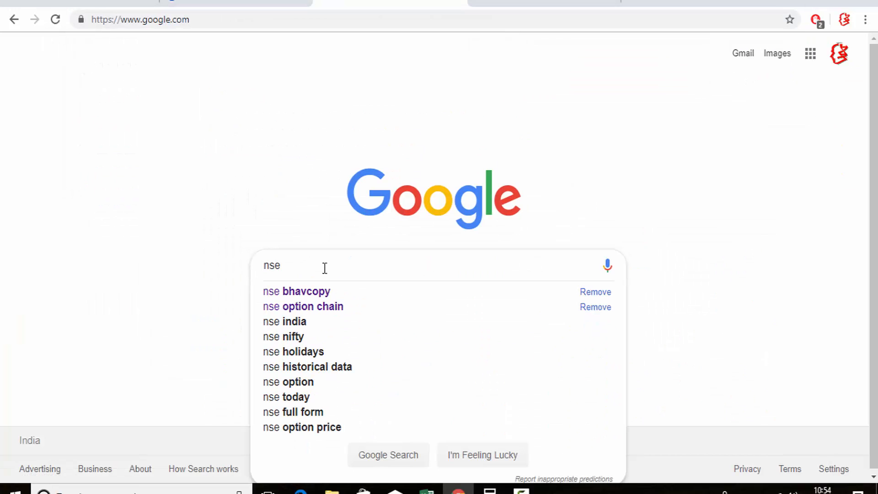
left_click(329, 293)
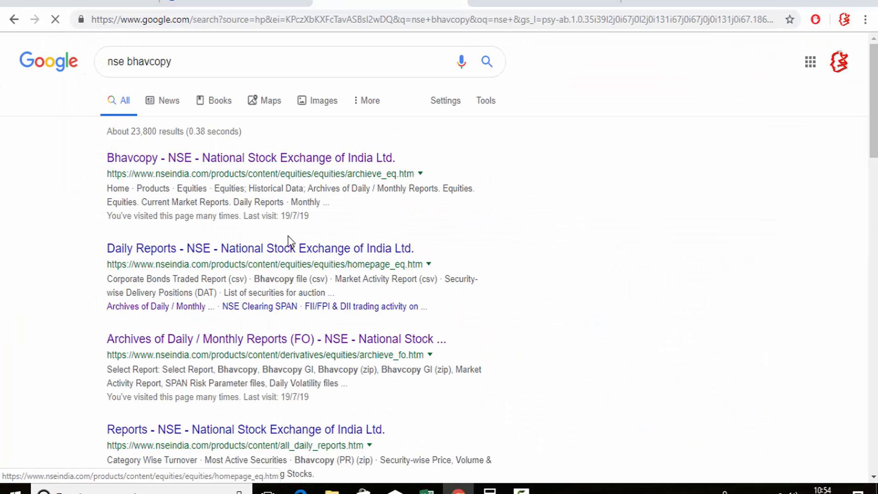
left_click(275, 161)
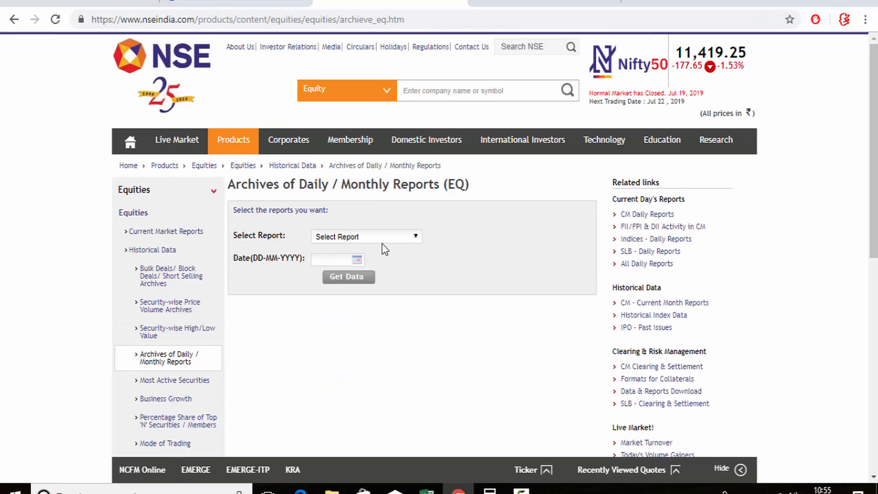
- Download the Bhavcopy report for 18-07-2019 and open the CSV file inside the zip archive in Excel
left_click(383, 243)
left_click(371, 259)
left_click(357, 260)
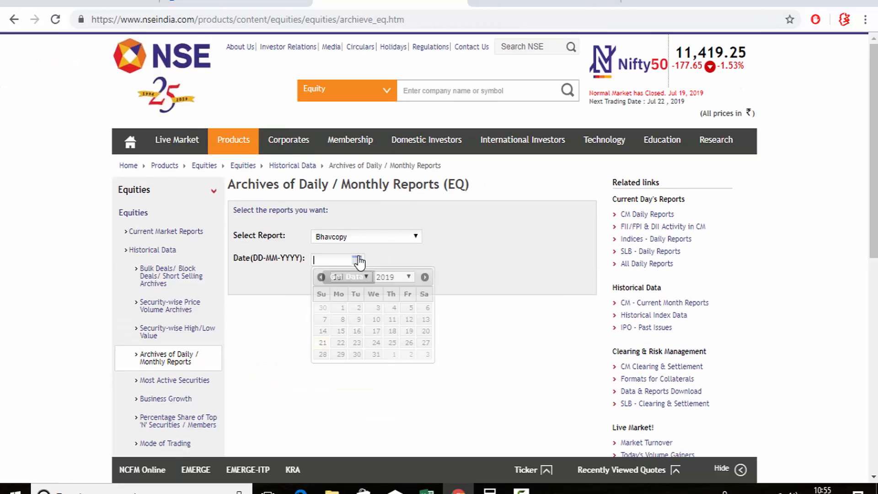
left_click(392, 332)
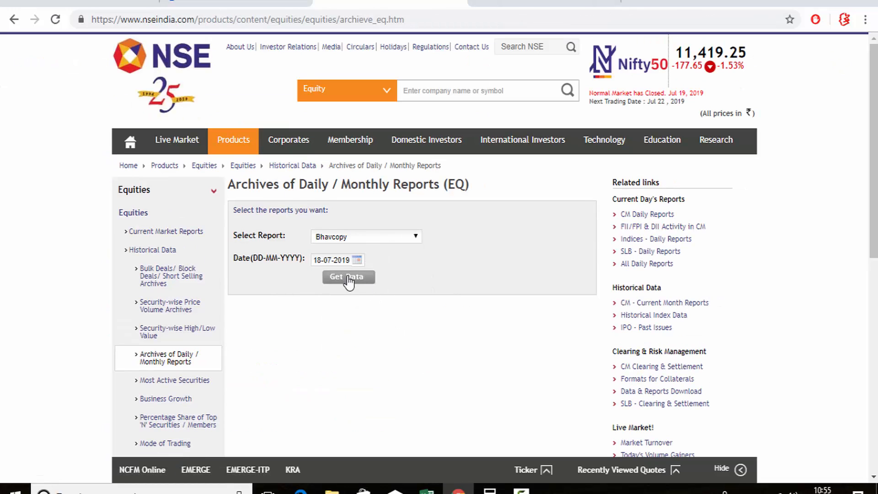
left_click(348, 277)
left_click(282, 337)
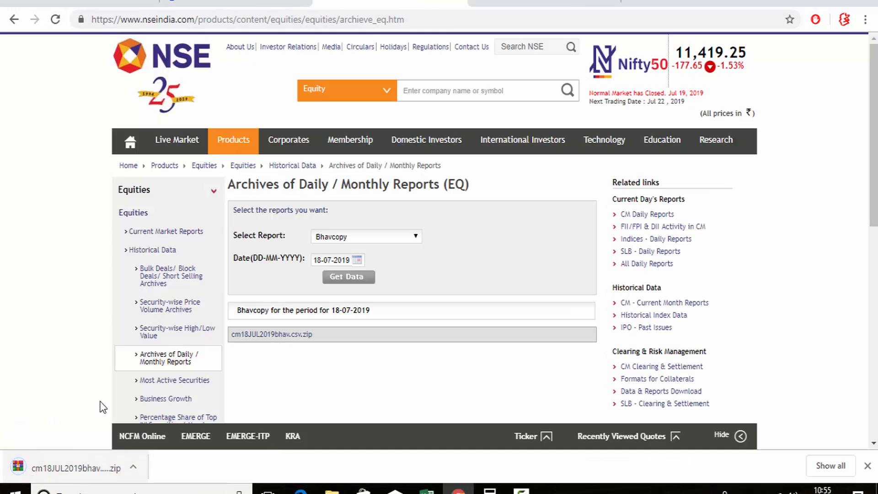
left_click(76, 466)
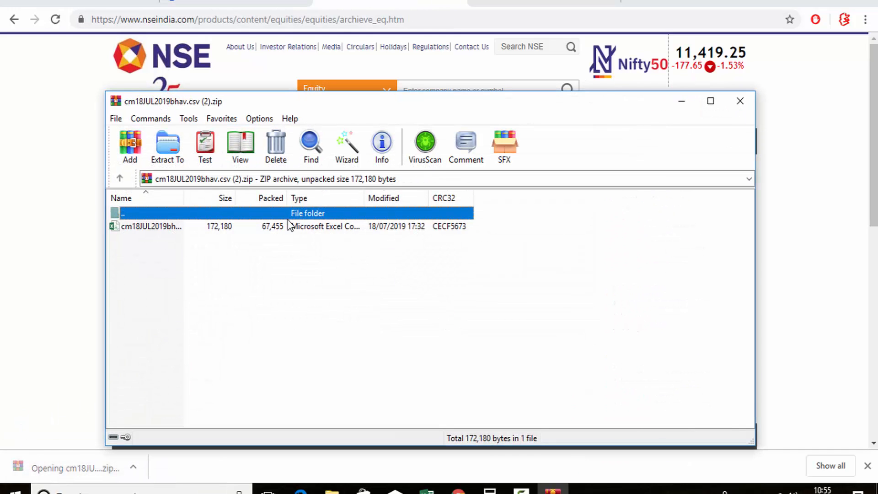
double_click(291, 228)
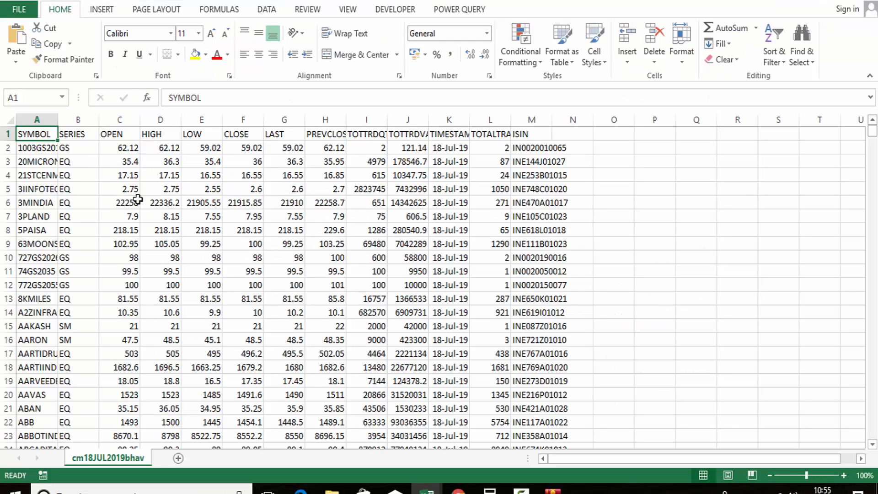
- Add a filter to the SERIES column and show only the EQ rows
left_click(79, 120)
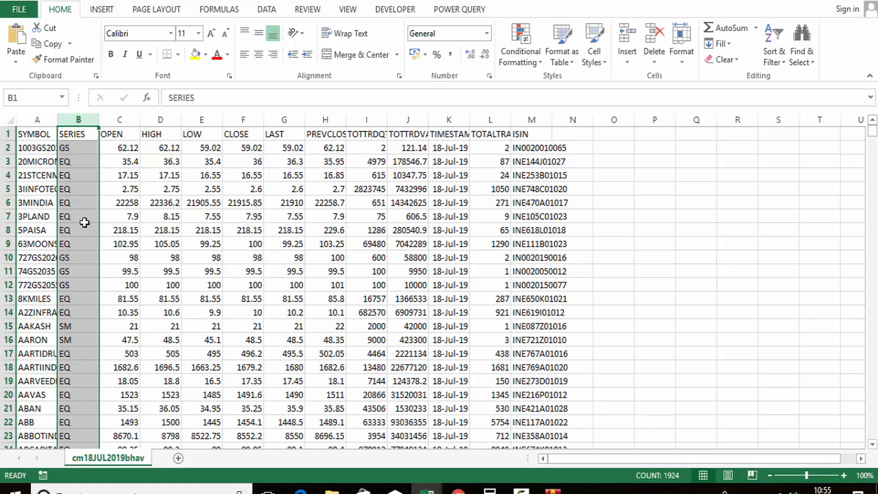
left_click(774, 53)
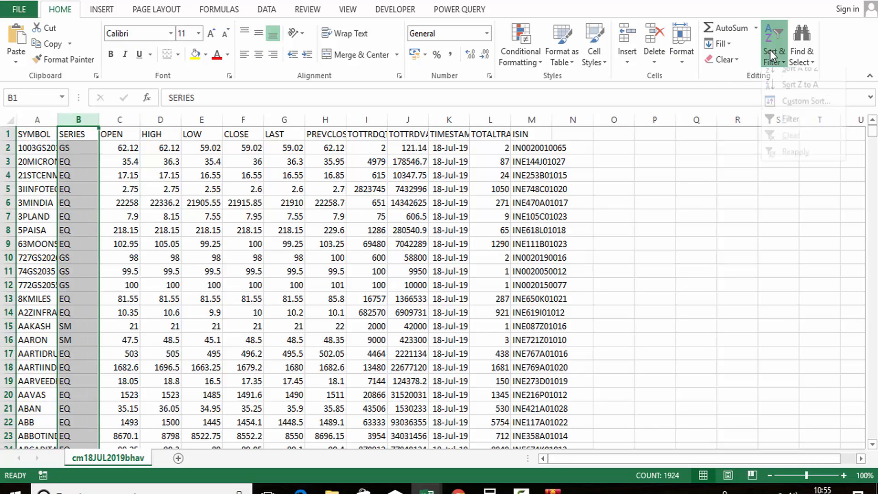
left_click(783, 128)
left_click(93, 134)
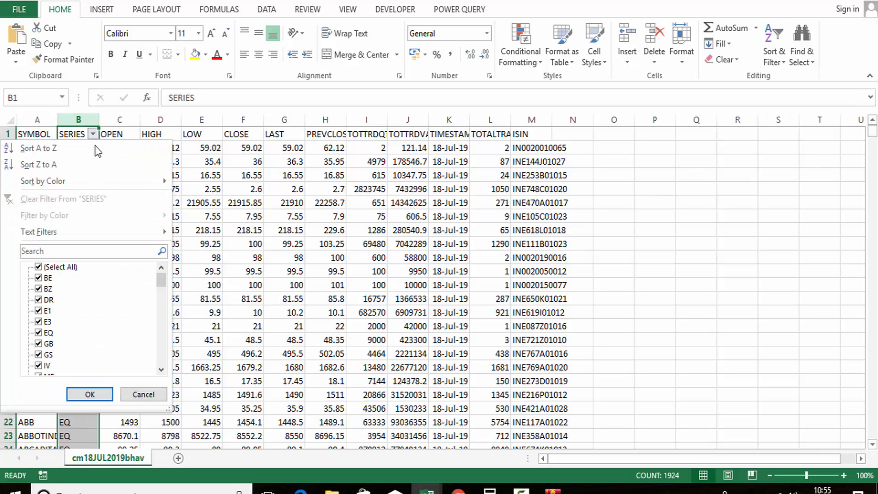
left_click(38, 266)
left_click(38, 333)
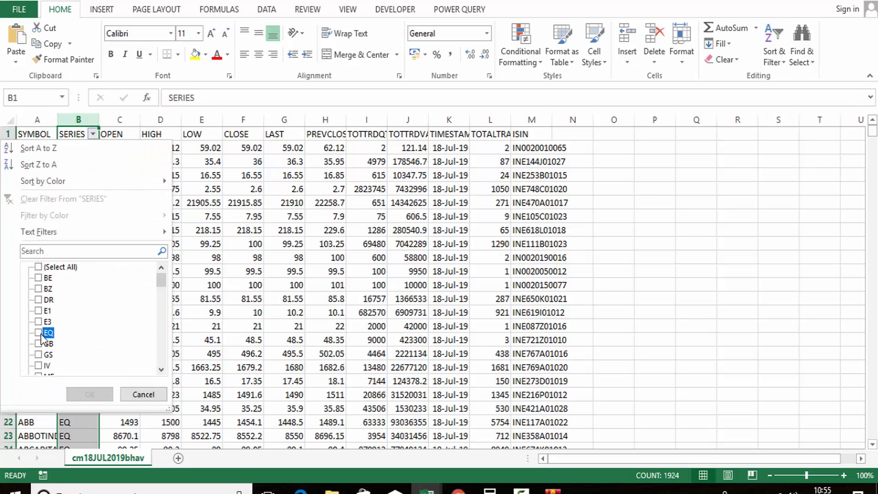
left_click(89, 394)
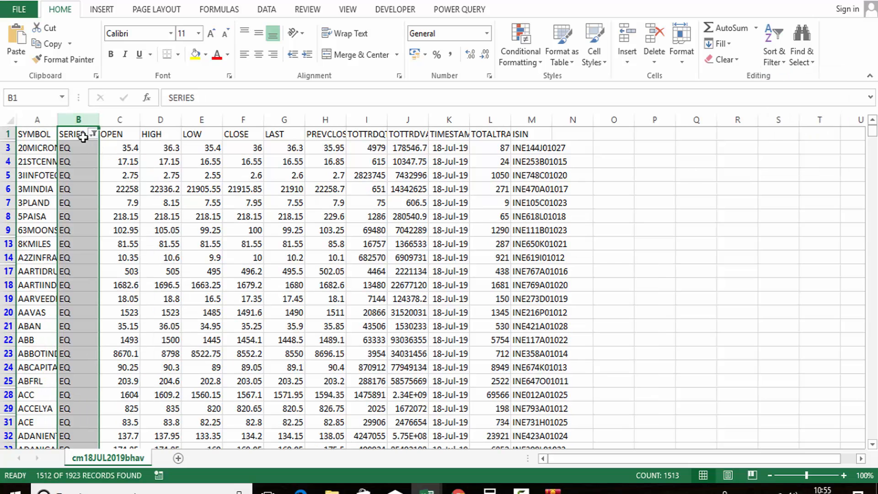
- Copy the filtered bhavcopy columns A to N and paste them at cell A1 of the bhacopy sheet in Book1
left_click_drag(44, 119, 584, 131)
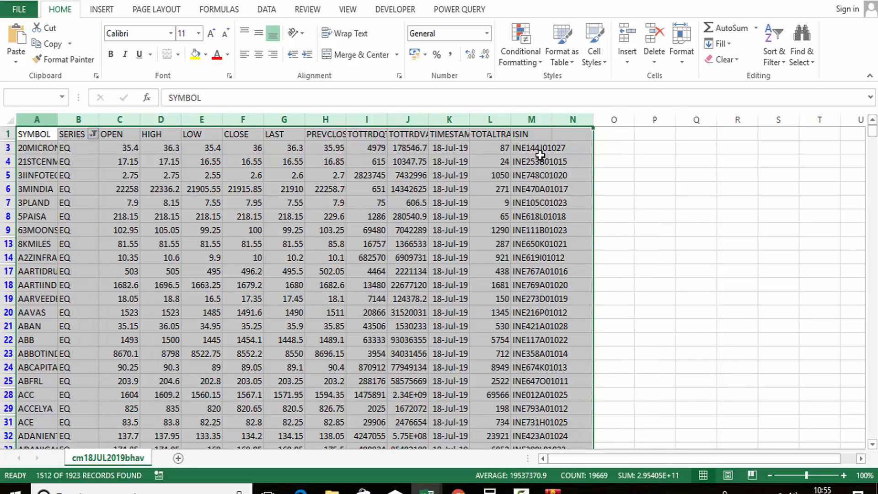
right_click(506, 163)
left_click(520, 189)
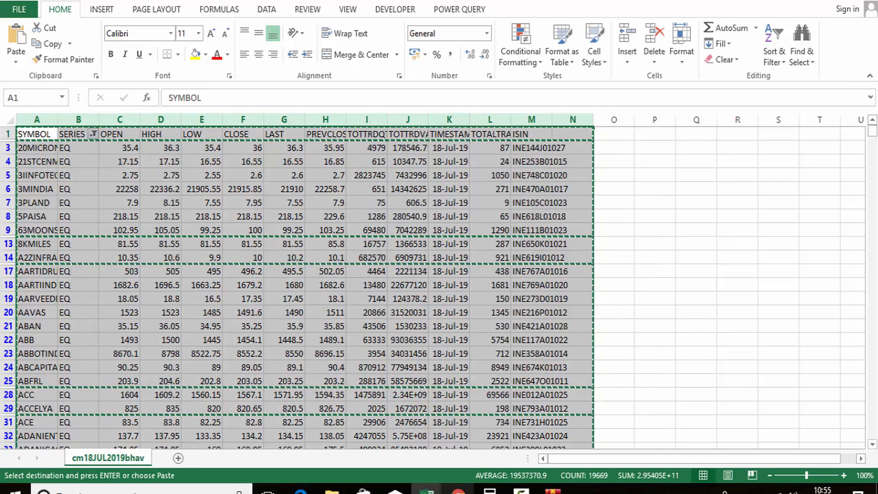
left_click(426, 488)
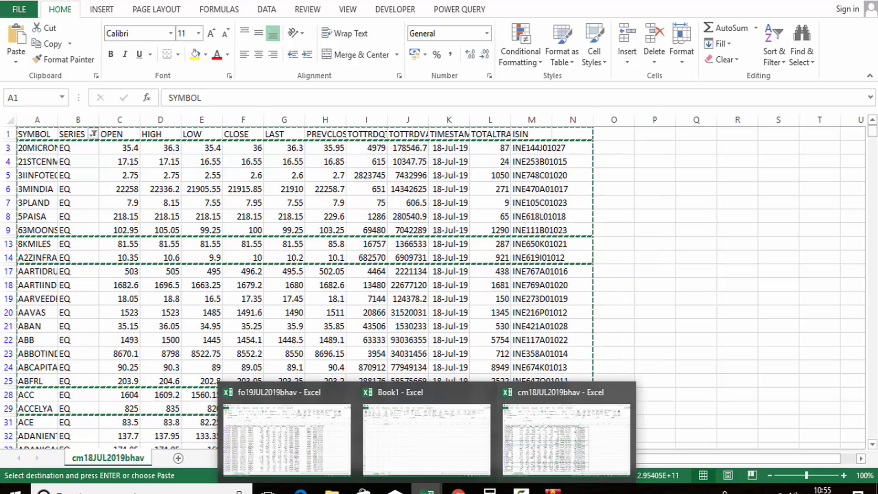
left_click(416, 459)
left_click(35, 136)
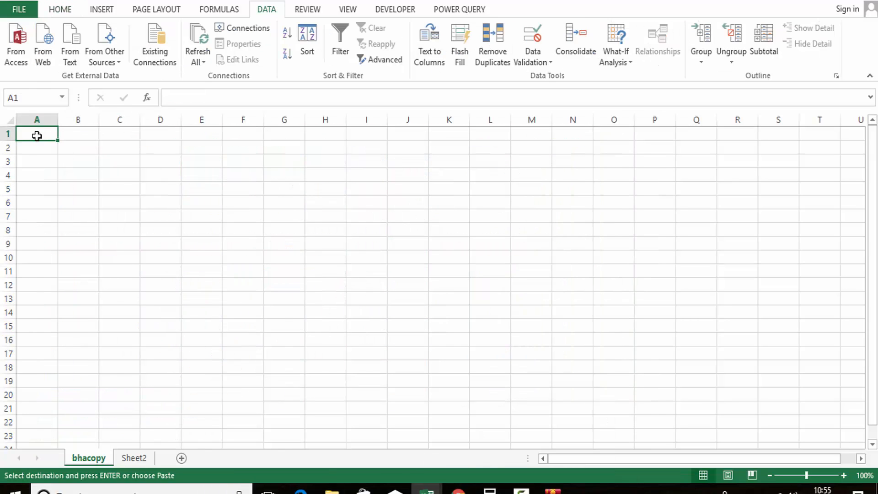
right_click(36, 135)
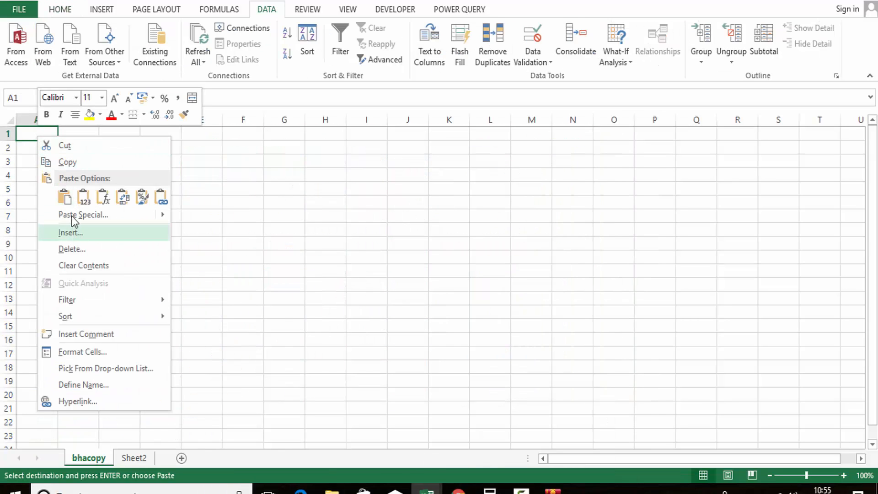
left_click(65, 197)
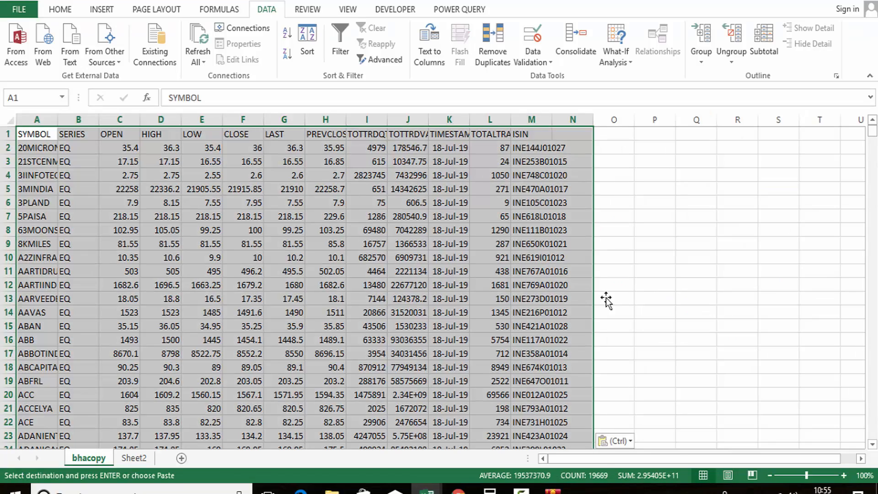
left_click(607, 285)
- Add a new worksheet after Sheet2 and name it scanner
left_click(134, 458)
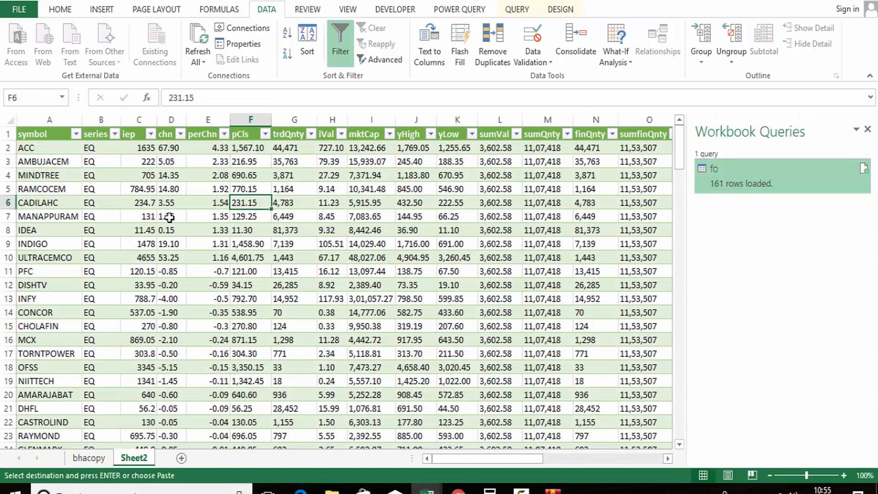
left_click(170, 217)
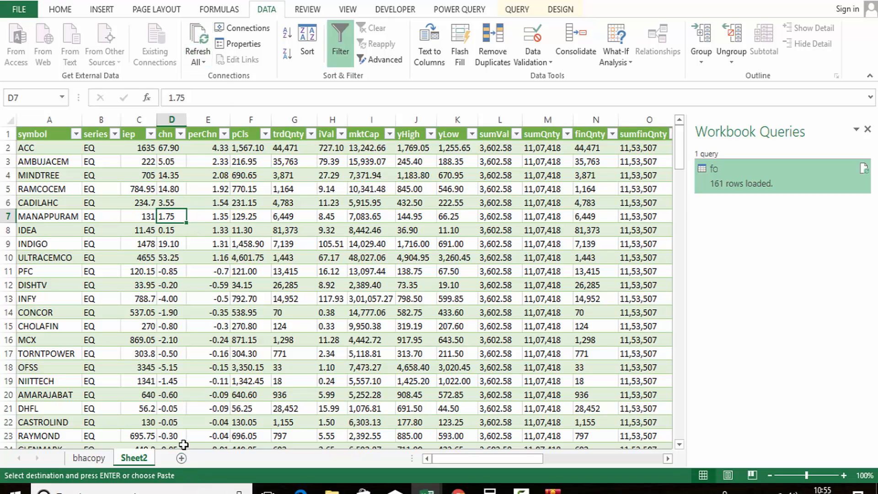
left_click(182, 458)
double_click(178, 458)
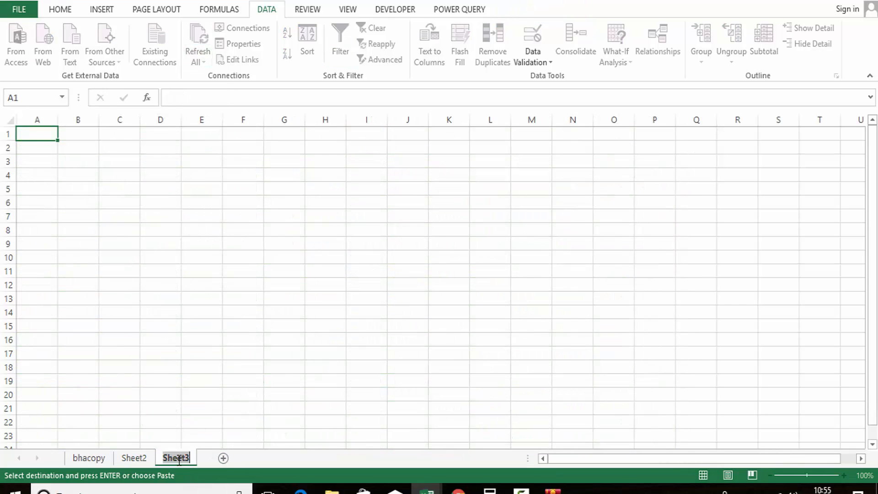
type("scan")
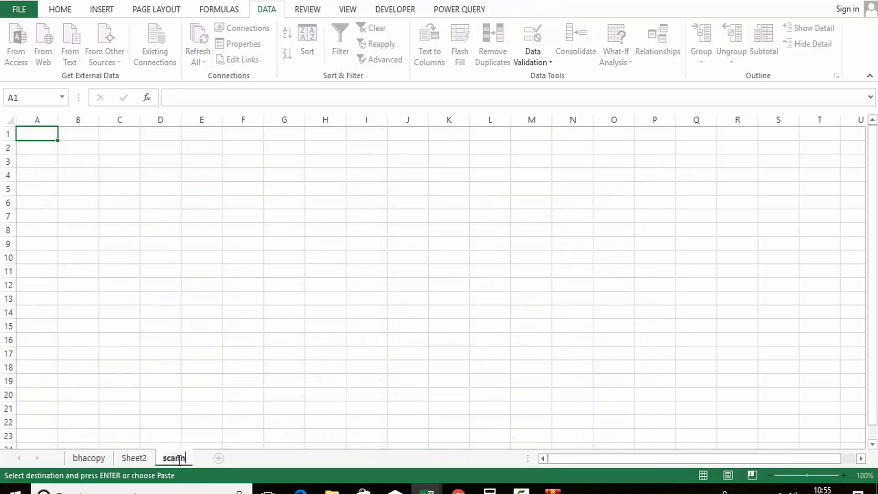
key("BackSpace")
key("BackSpace")
type("canner")
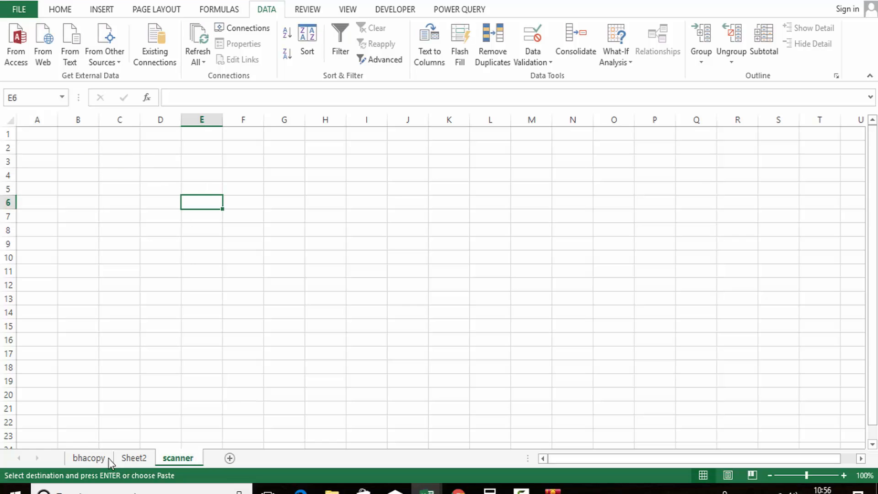
- Copy the symbol column from Sheet2 to cell A1 of the scanner sheet and widen column A slightly
left_click(134, 458)
left_click(56, 120)
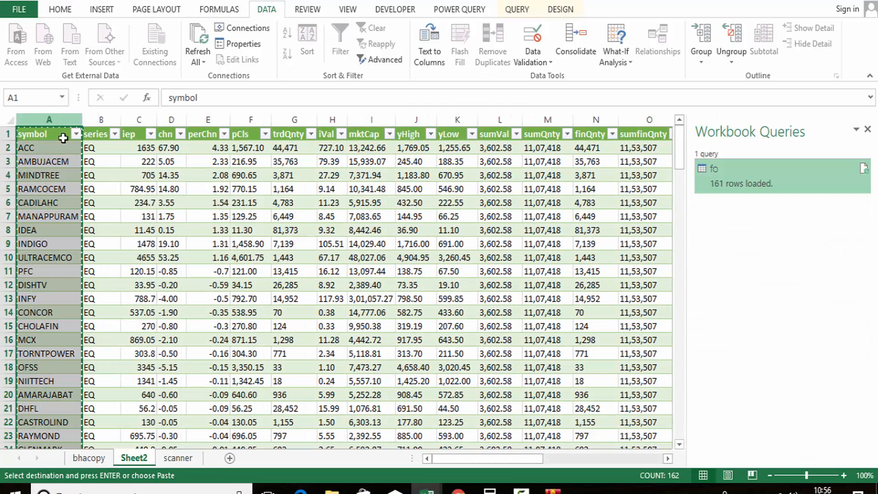
left_click(179, 458)
left_click(32, 132)
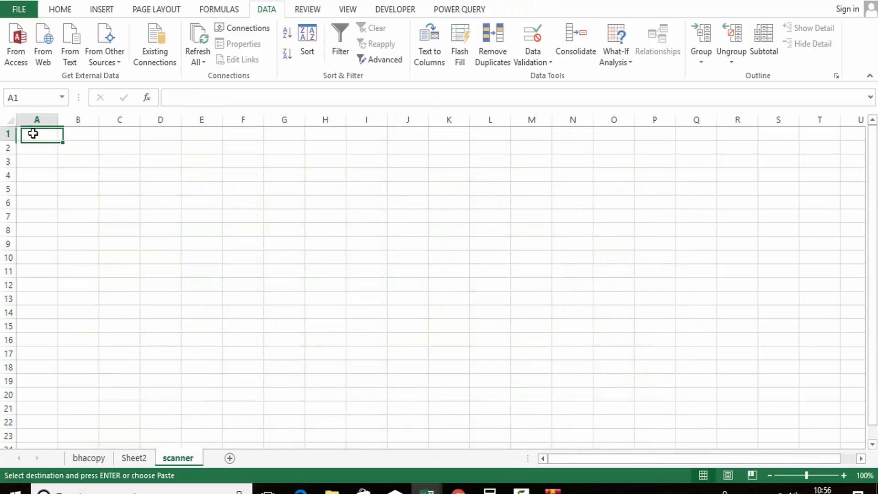
key("ctrl+v")
left_click(128, 197)
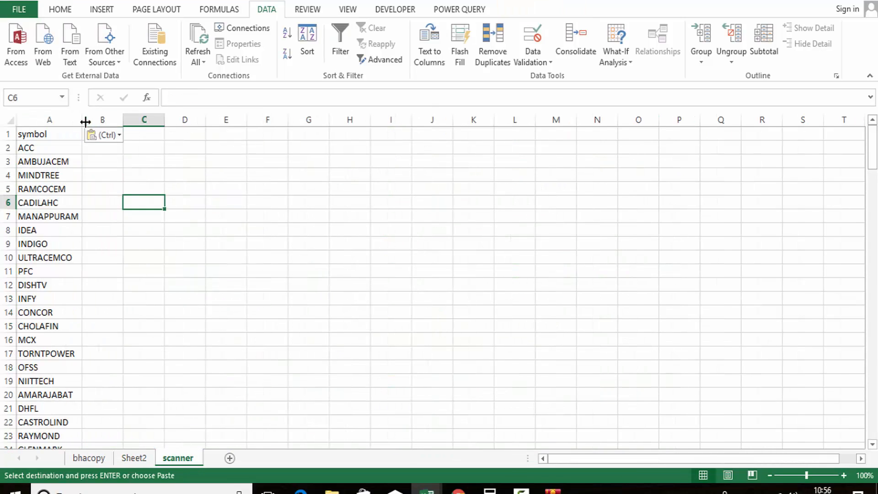
left_click_drag(83, 120, 94, 120)
left_click(132, 256)
- Enter the headers "p.day high" in B1 and "p.day low" in C1 of the scanner sheet
left_click(120, 140)
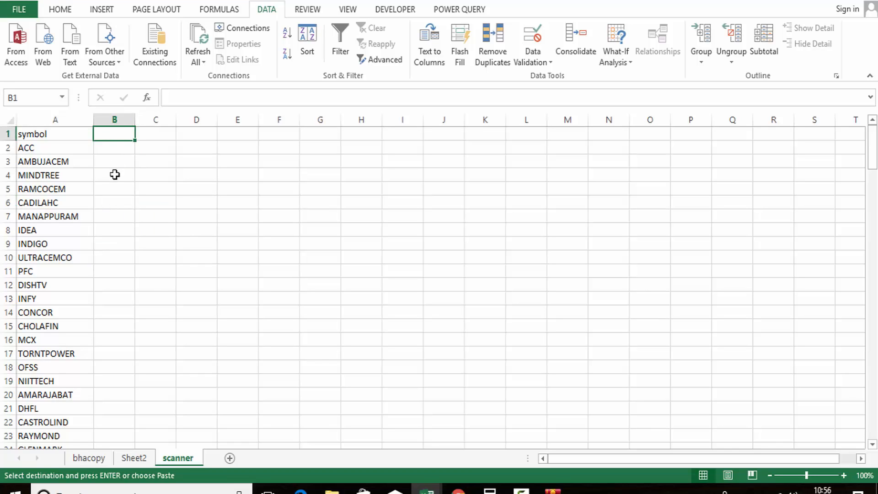
type("p.day high")
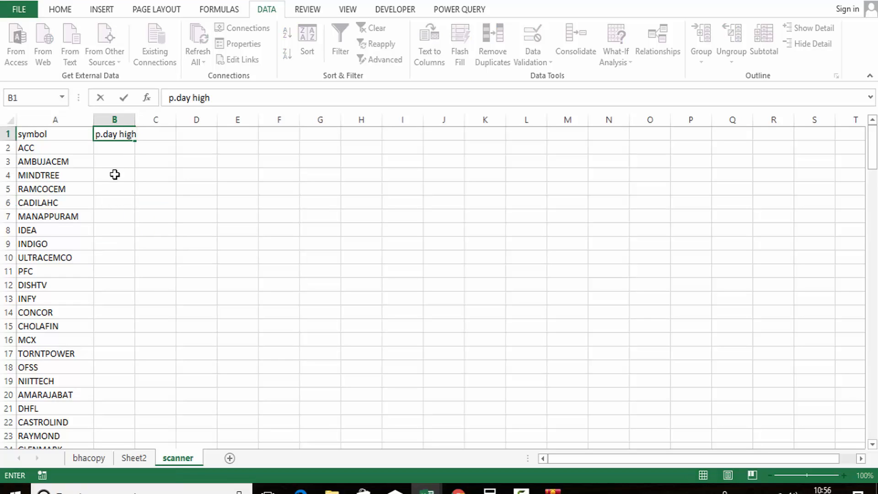
key("Tab")
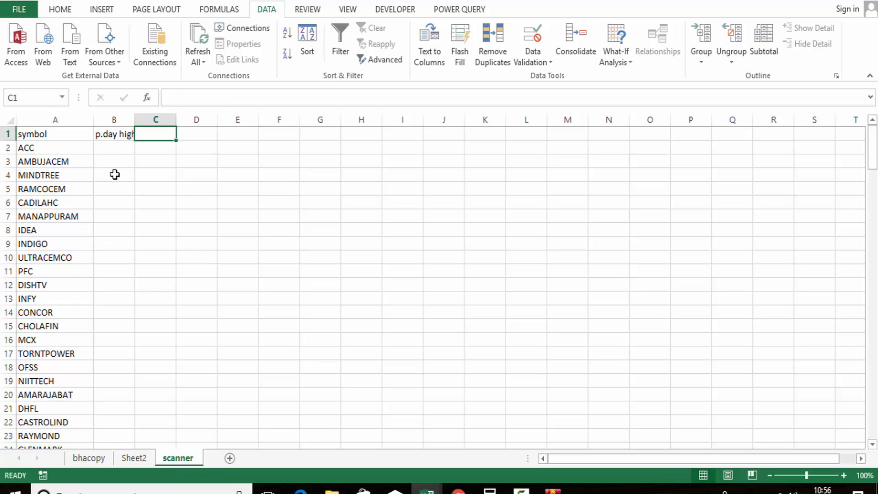
type("p.day low")
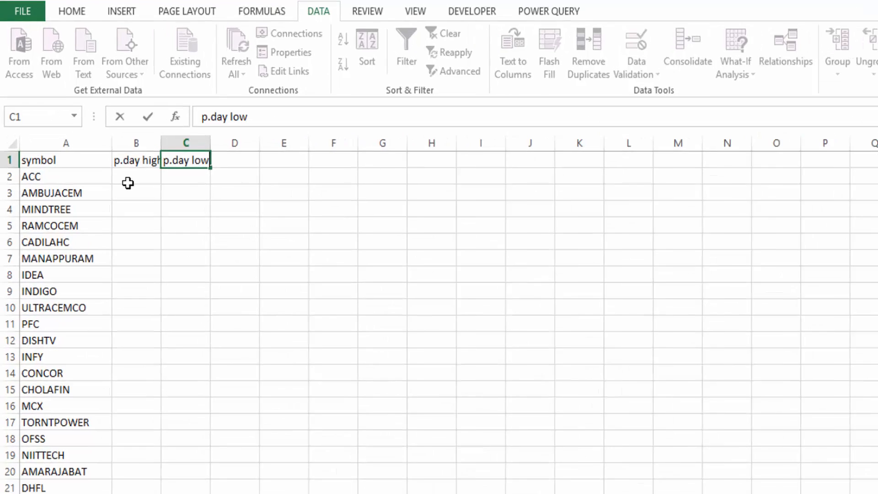
- Enter =vlookup(A2,bhacopy!A:D,4,false) in B2 to fetch the previous day's high for ACC
left_click(106, 149)
type("=")
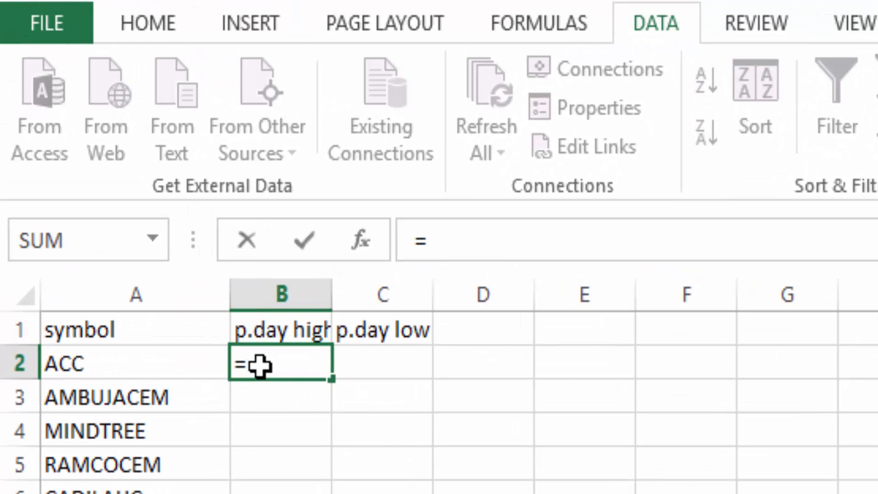
type("vlookup")
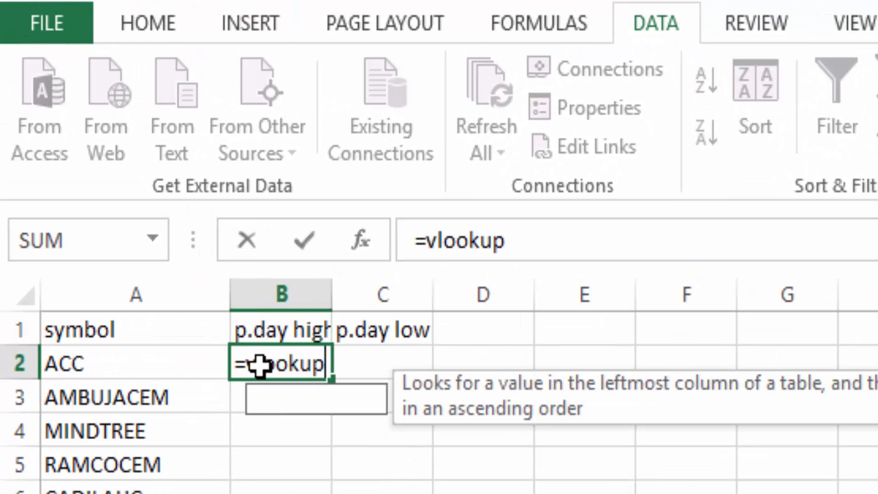
type("(")
left_click(102, 360)
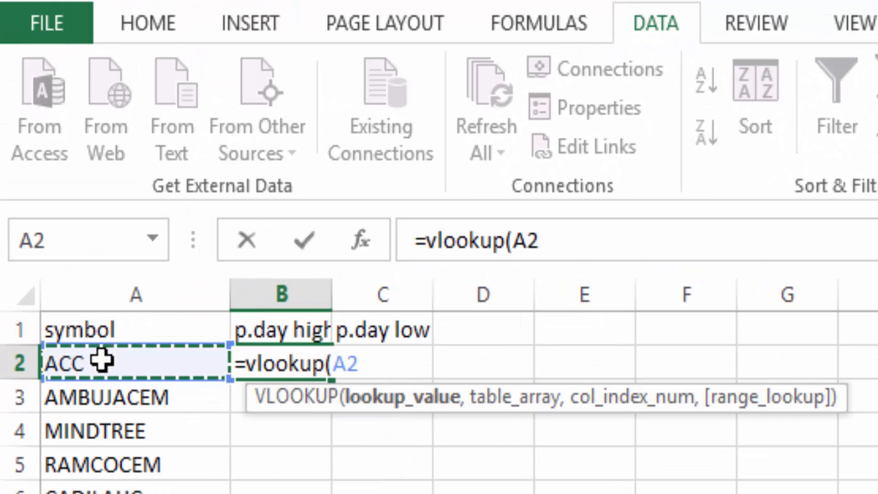
type(",")
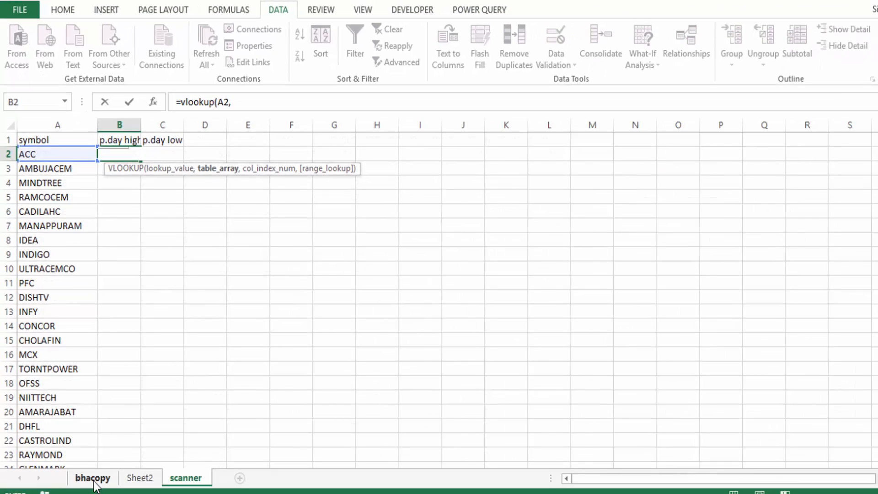
left_click(94, 476)
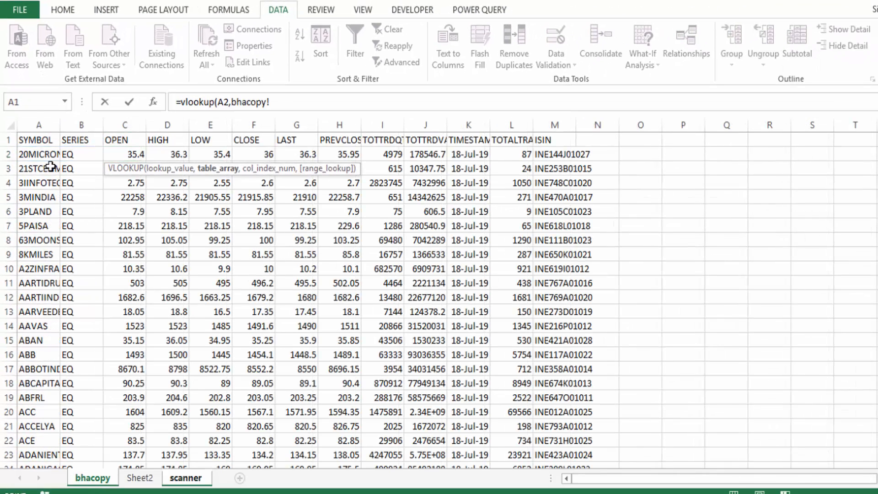
left_click_drag(38, 125, 151, 129)
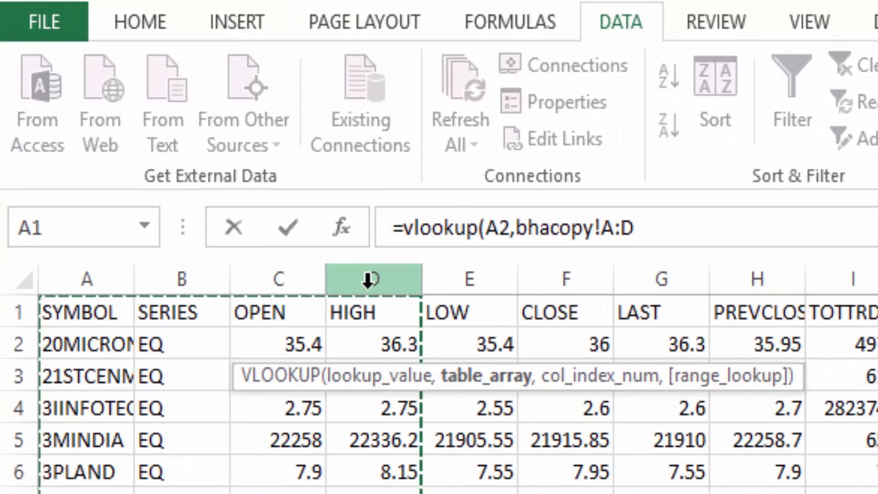
type(",")
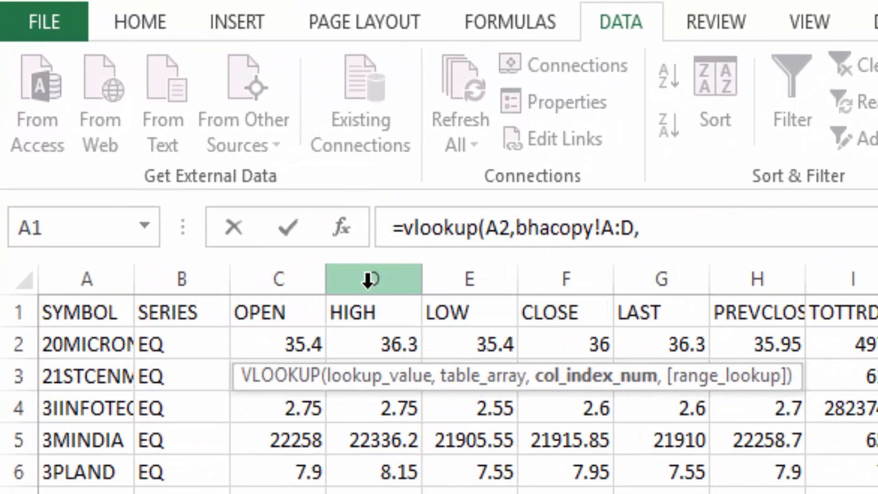
type("4,fal")
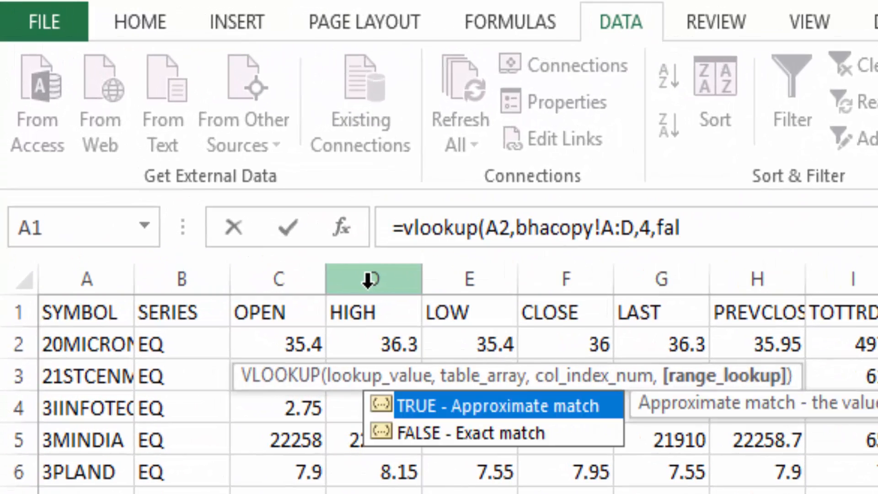
type("se)")
key("Return")
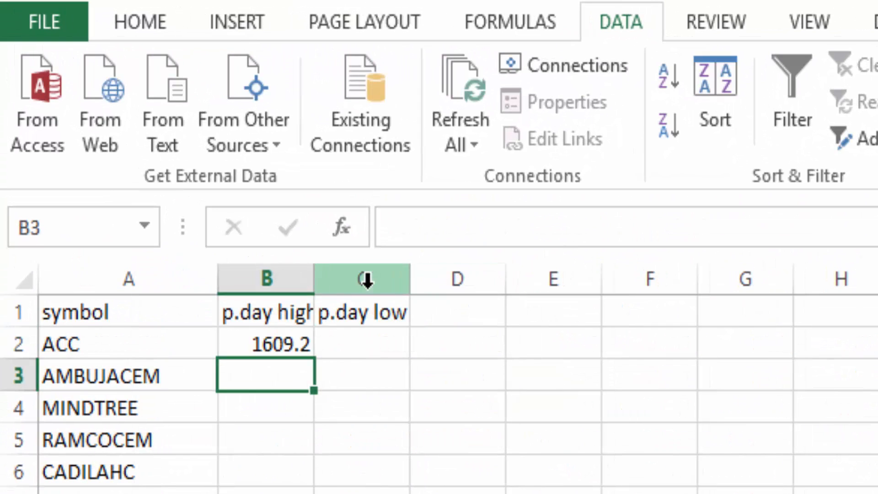
- Enter =vlookup(A2,bhacopy!A:E,5,false) in C2 to fetch the previous day's low for ACC
left_click(345, 343)
type("=")
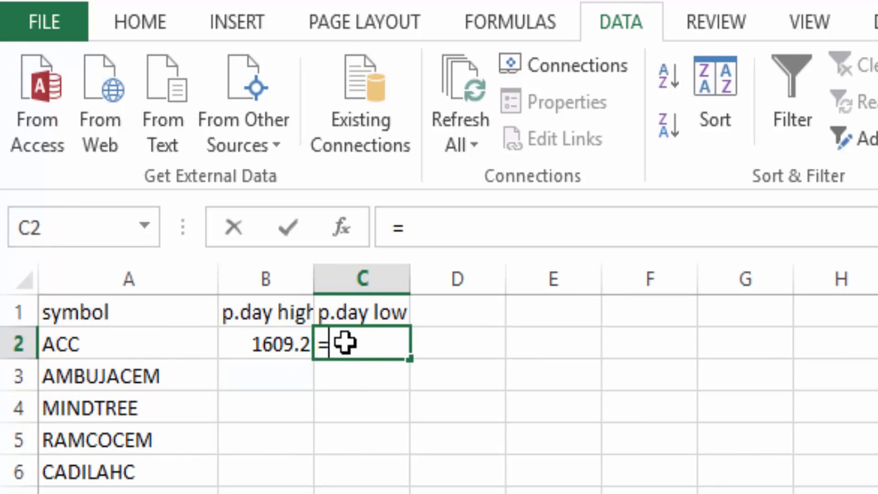
type("vlookup(")
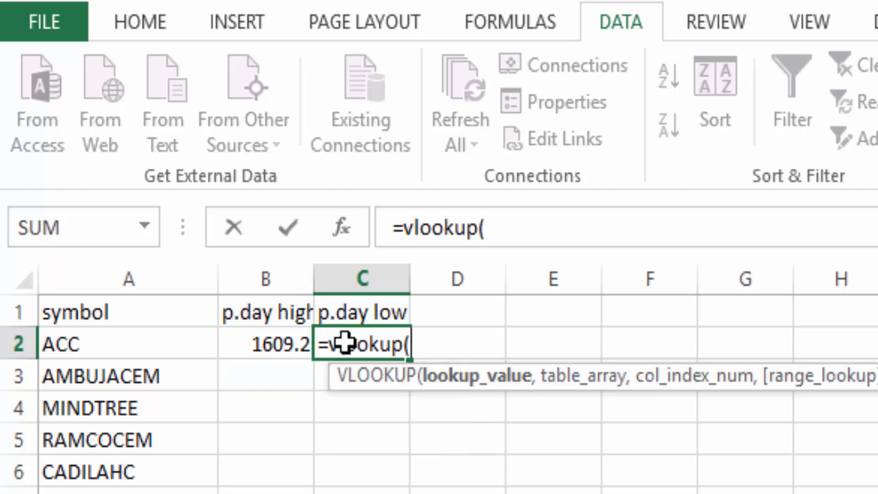
left_click(172, 342)
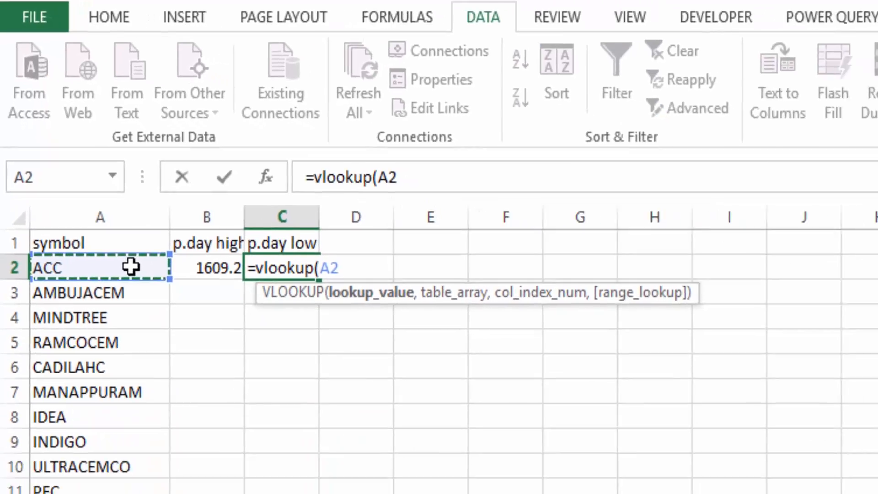
type(",")
left_click(93, 476)
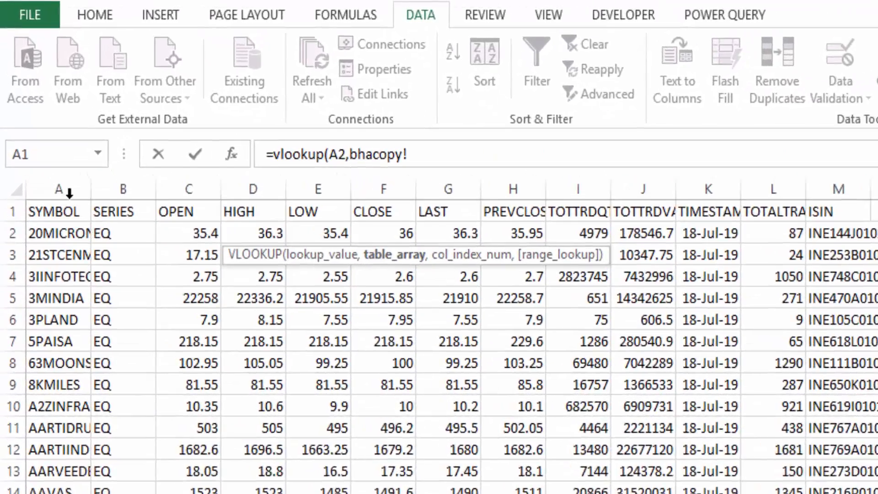
left_click_drag(69, 193, 256, 188)
left_click_drag(307, 225, 368, 228)
type(",5")
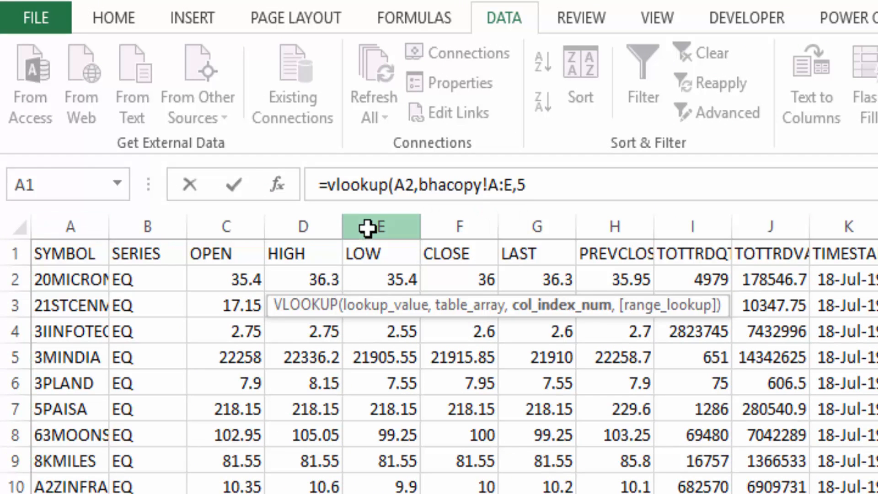
type(",false")
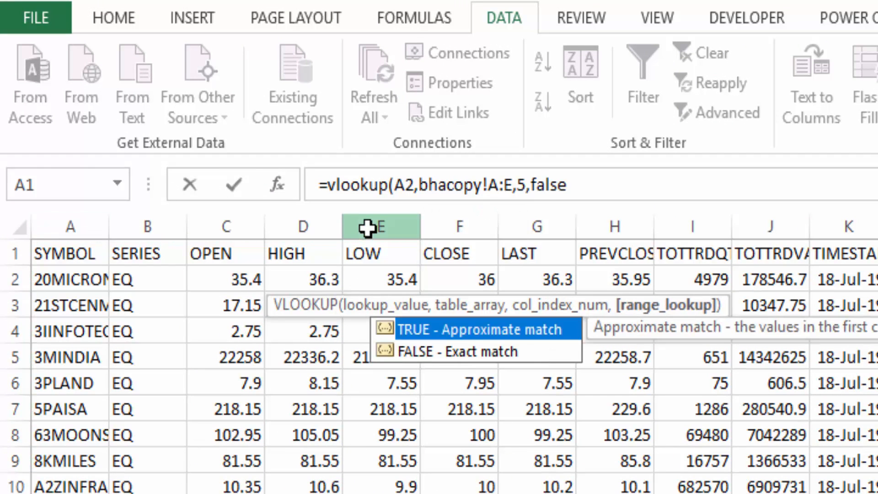
type(")")
key("Return")
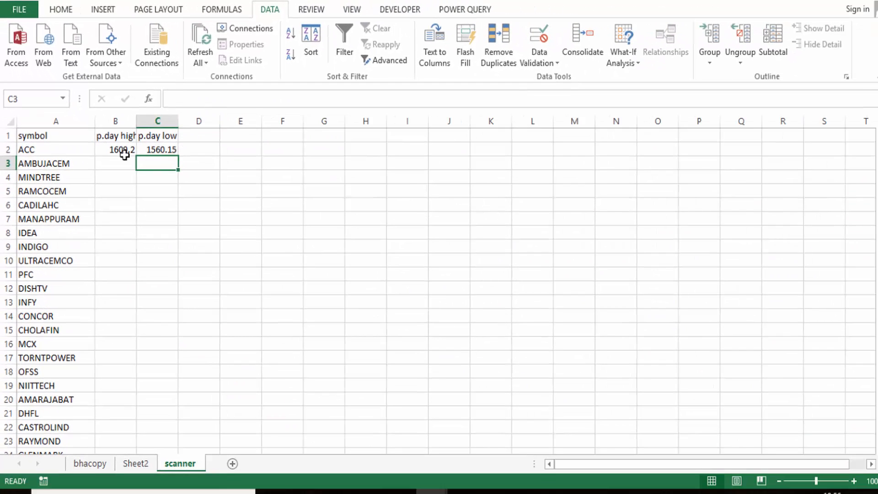
- Fill the B2 and C2 lookup formulas down through all symbol rows and center the filled values
left_click_drag(122, 149, 160, 150)
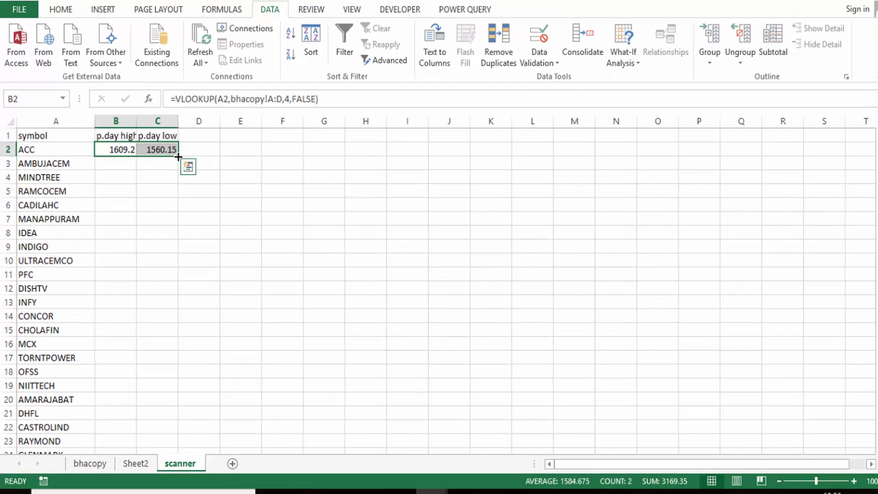
double_click(178, 157)
scroll(168, 243, "down", 6)
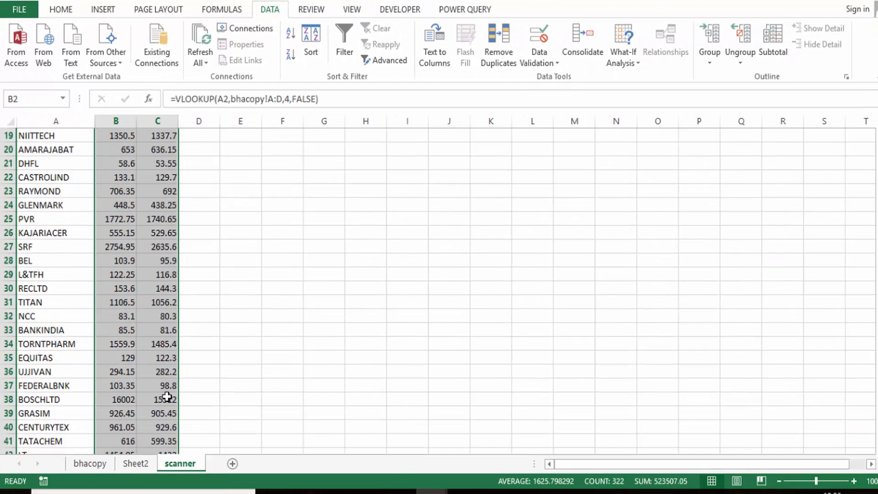
scroll(169, 391, "up", 6)
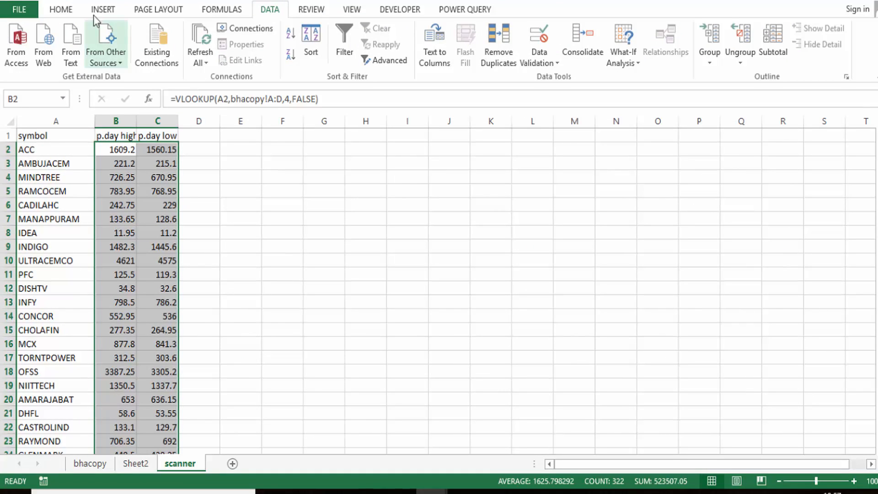
left_click(61, 10)
left_click(261, 55)
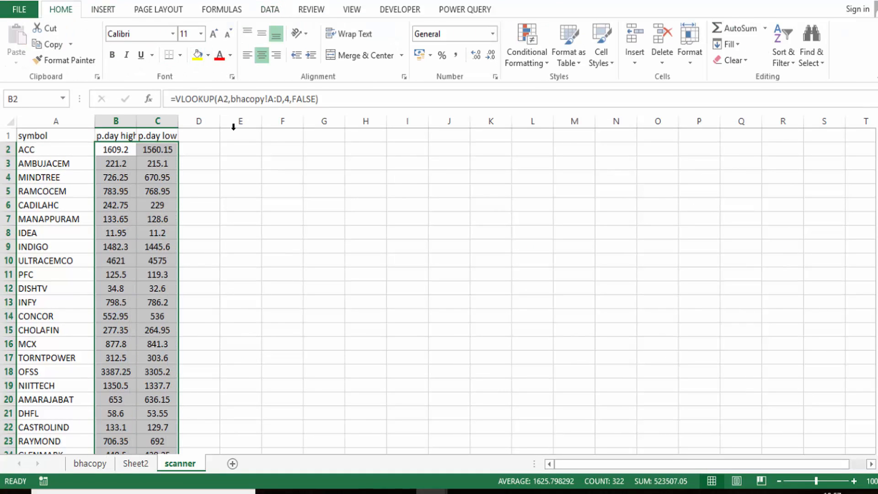
- Add the header "%" in D1 and enter =vlookup(A2,Sheet2!A:E,5,false) in D2 to fetch ACC's percentage change
left_click(201, 137)
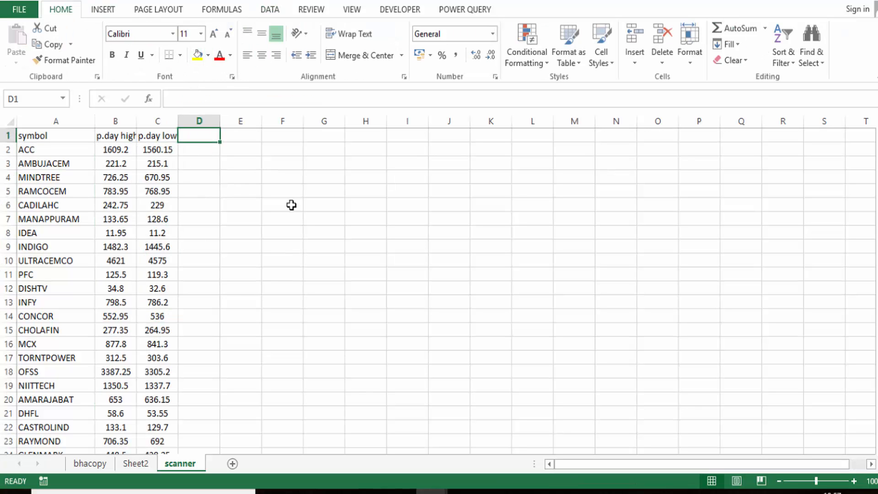
type("%")
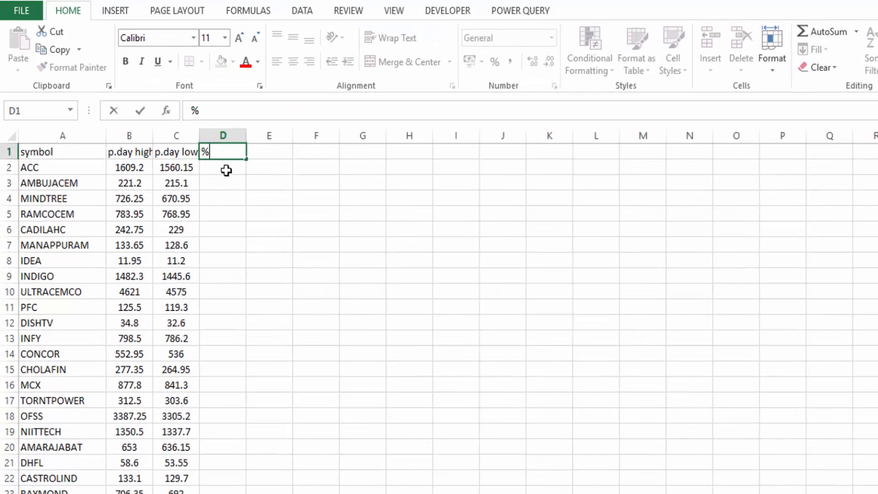
left_click(200, 150)
type("=")
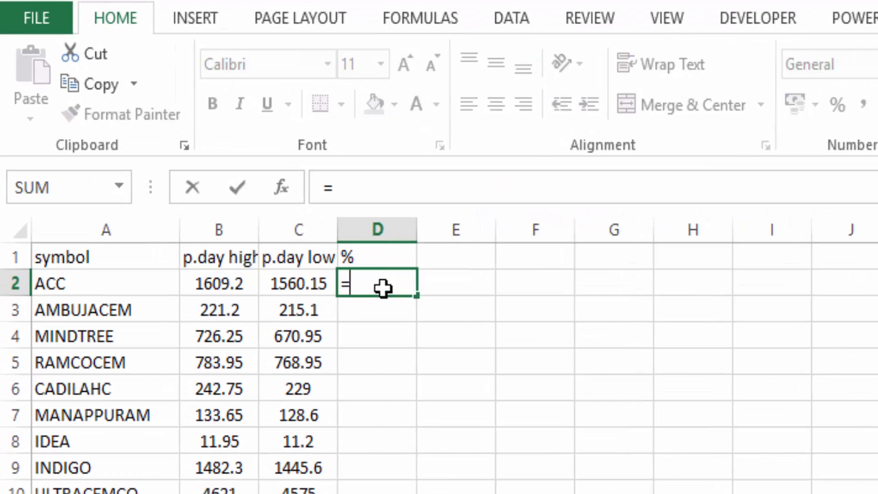
type("vlookup(")
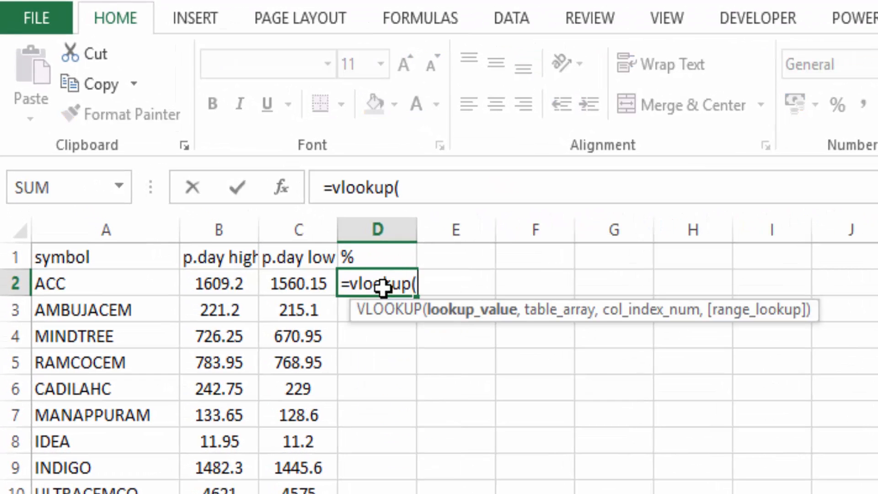
left_click(138, 276)
type(",")
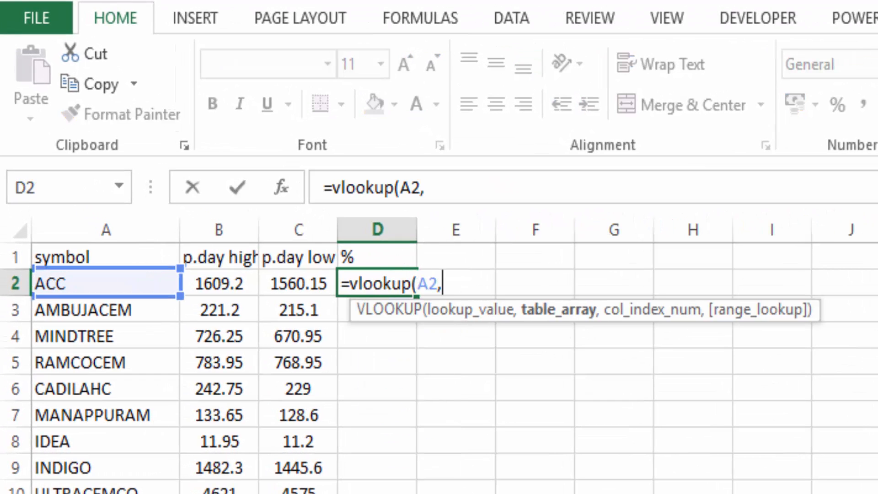
key("ctrl+Page_Down")
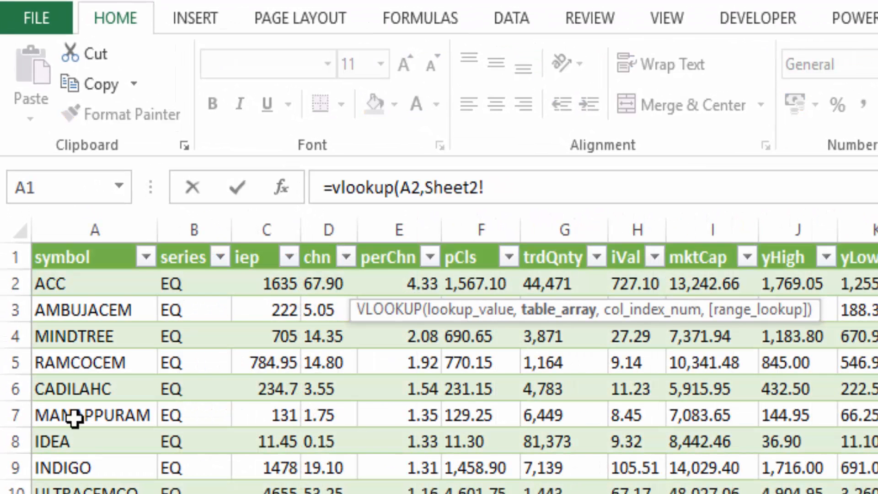
left_click(73, 235)
left_click_drag(73, 235, 319, 241)
left_click_drag(416, 239, 416, 238)
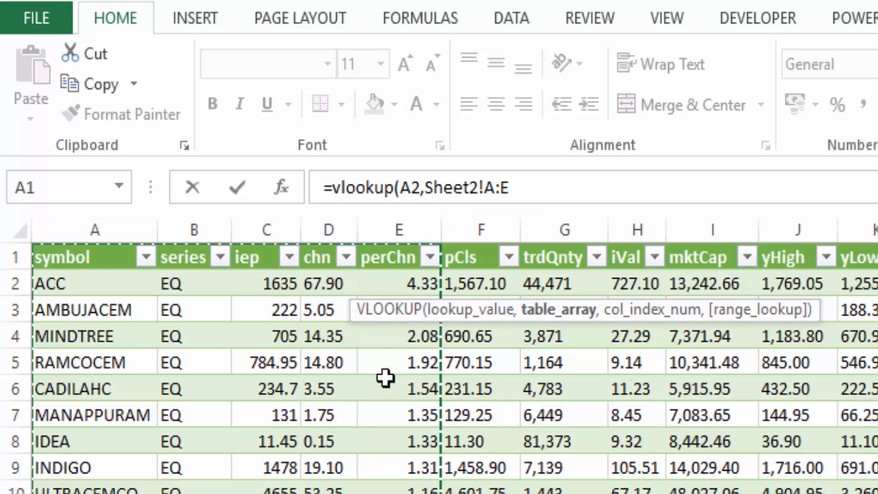
type(",")
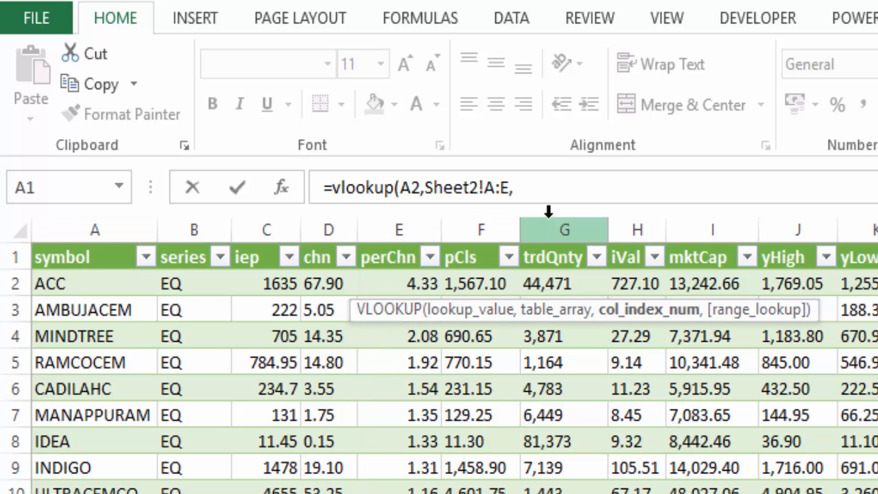
type("5,fa")
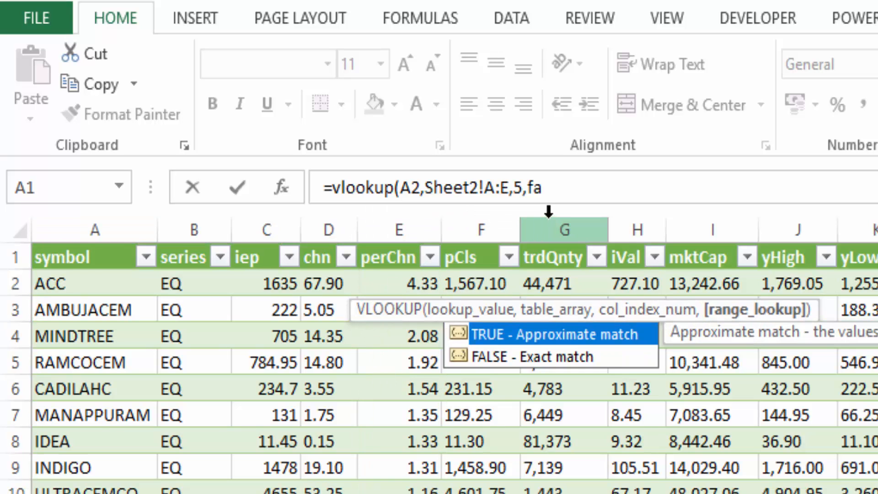
type("lse)")
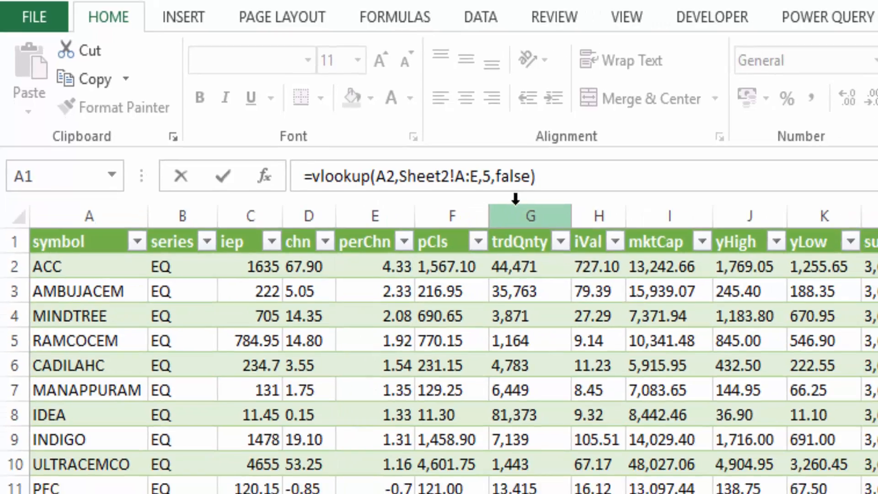
key("Return")
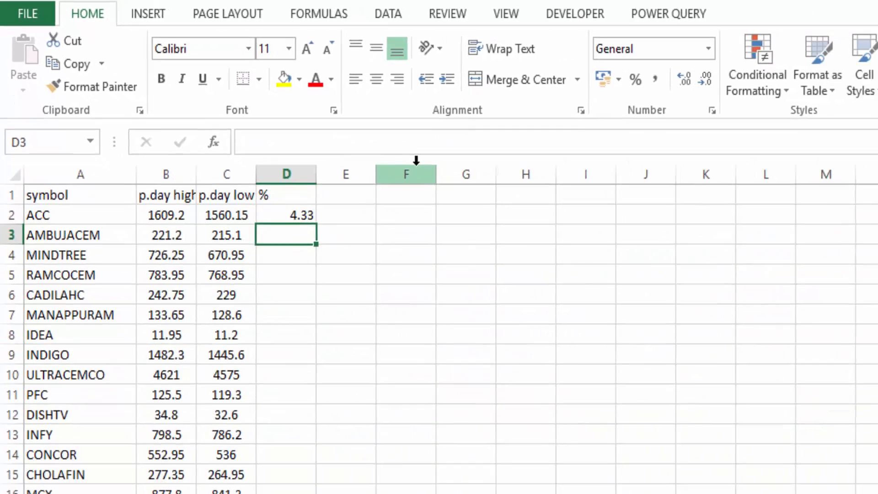
- Fill the D2 lookup formula down through all symbol rows and center the filled values
left_click(291, 213)
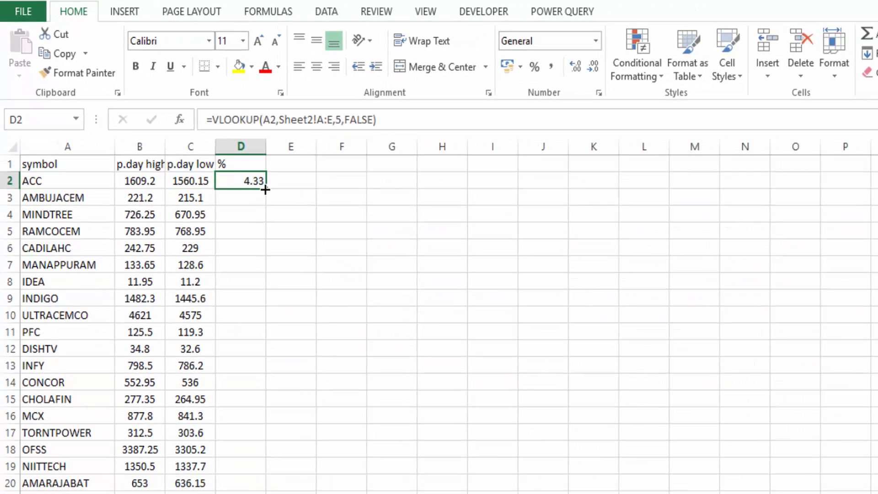
double_click(265, 189)
scroll(277, 306, "down", 2)
scroll(270, 246, "up", 2)
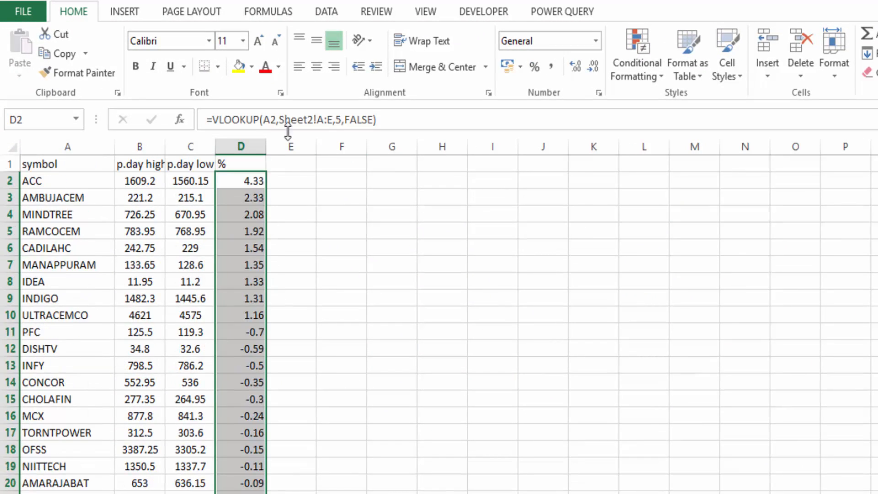
left_click(317, 67)
- Add the header "open" in E1 and enter =vlookup(A2,Sheet2!A:C,3,false) in E2 to fetch ACC's opening price
left_click(285, 161)
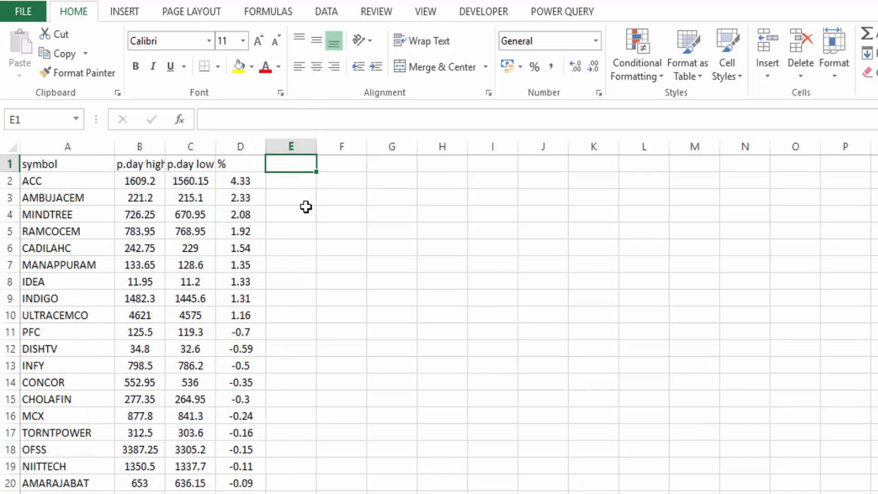
type("open")
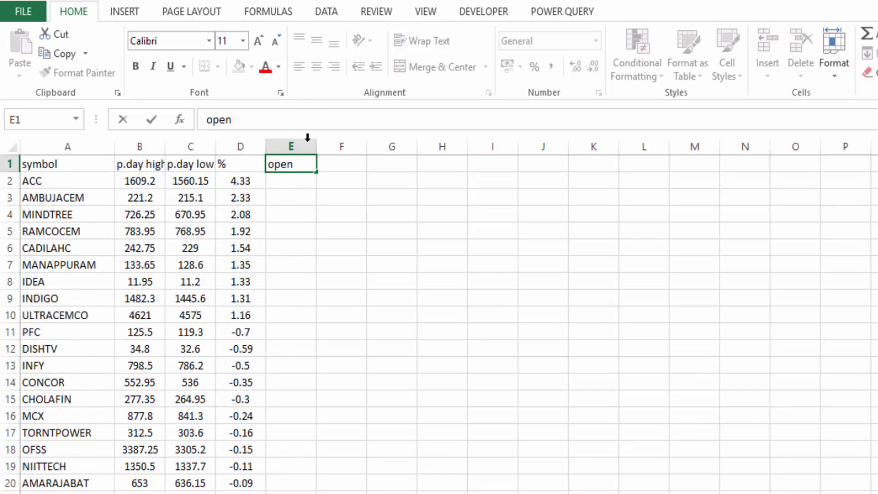
left_click(290, 184)
type("=")
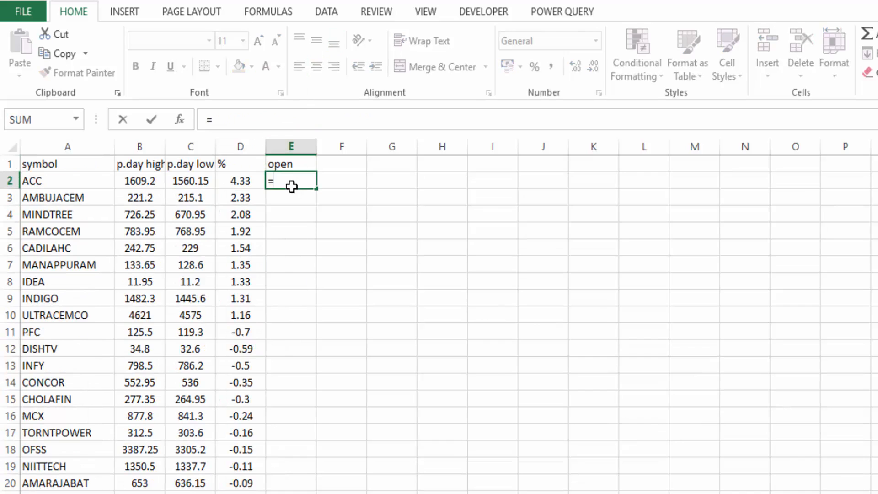
type("vlookup")
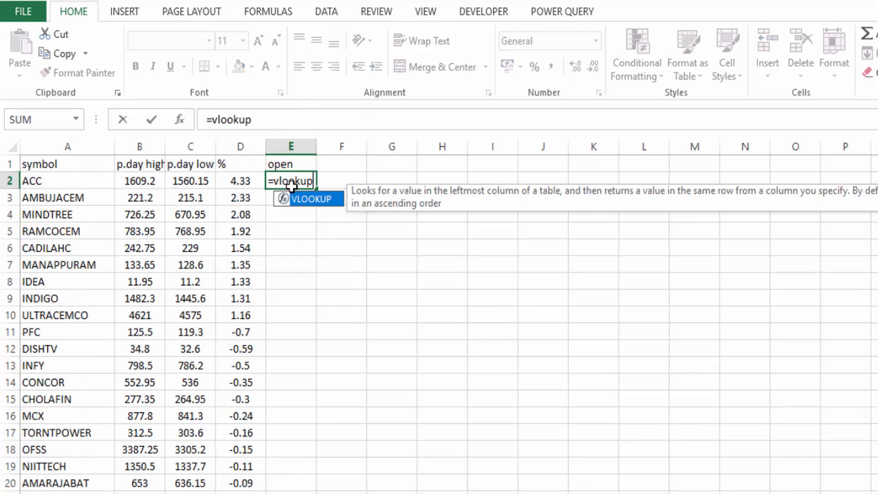
type("(")
left_click(51, 186)
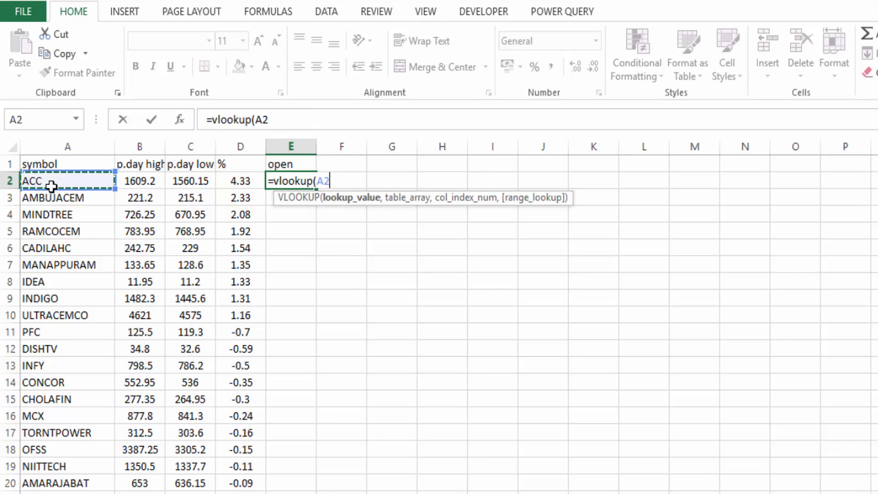
type(",")
left_click(137, 469)
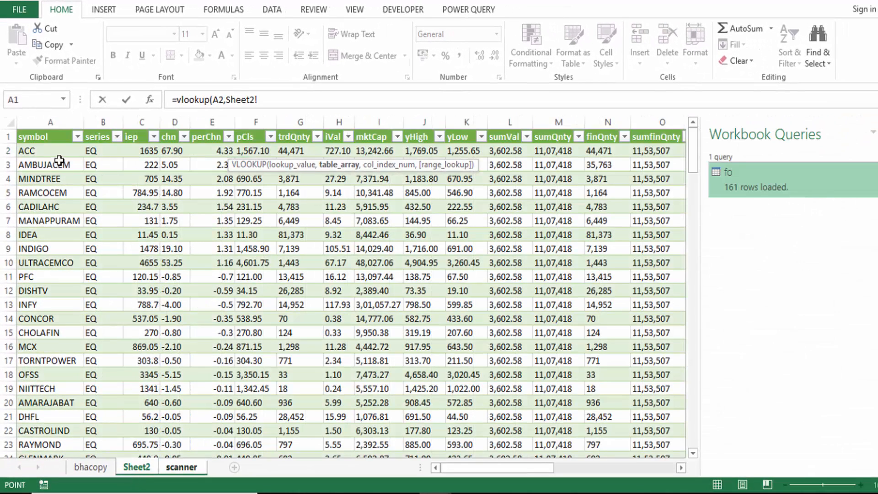
left_click_drag(51, 122, 121, 121)
type(",3,")
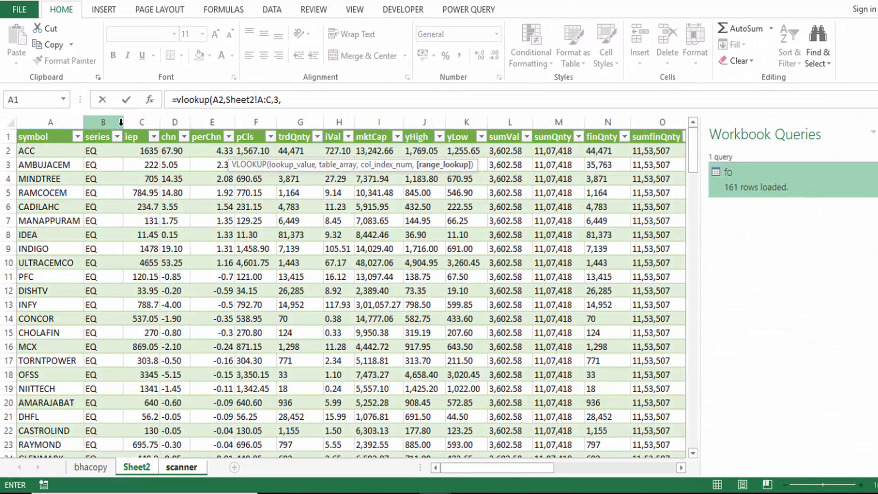
type("false")
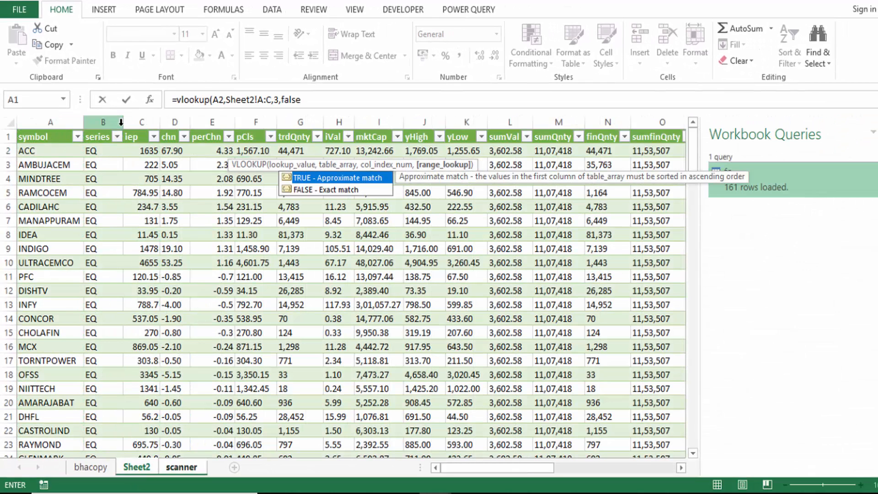
type(")")
key("Return")
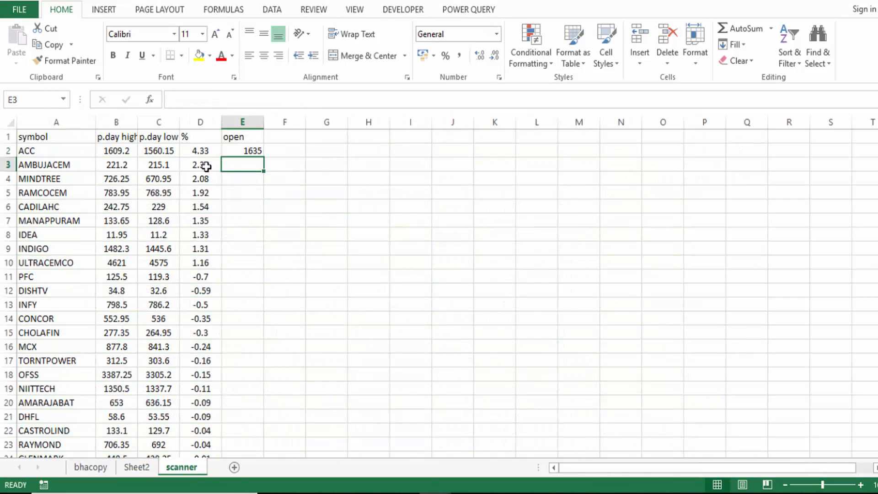
- Fill the E2 opening price lookup down through all symbol rows
left_click(241, 150)
double_click(260, 156)
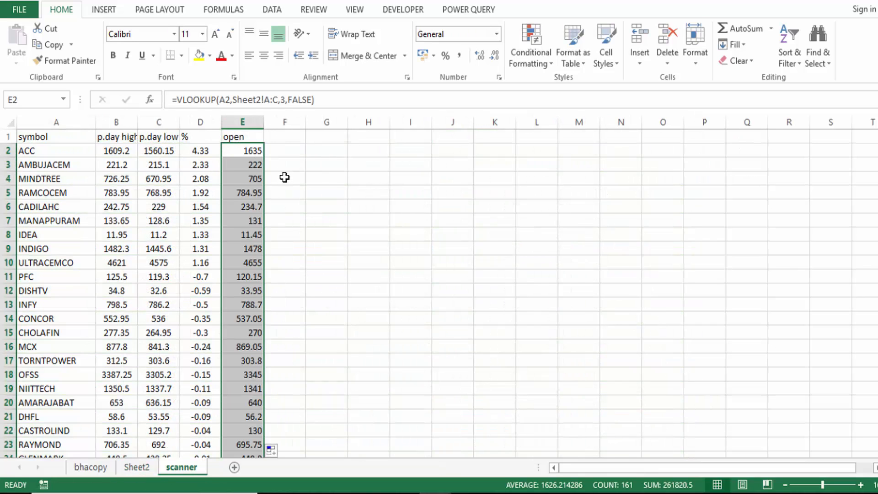
- Begin an IF formula in F2 for the ACC row of the scanner sheet
left_click(285, 150)
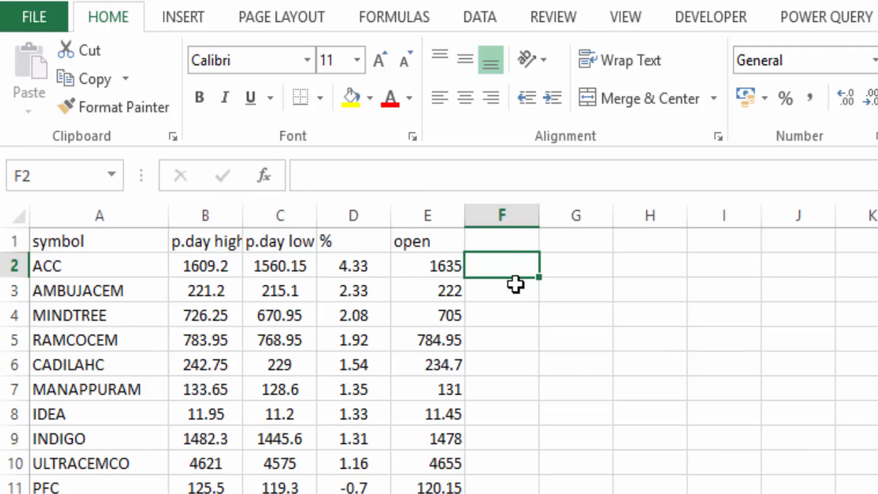
type("=if")
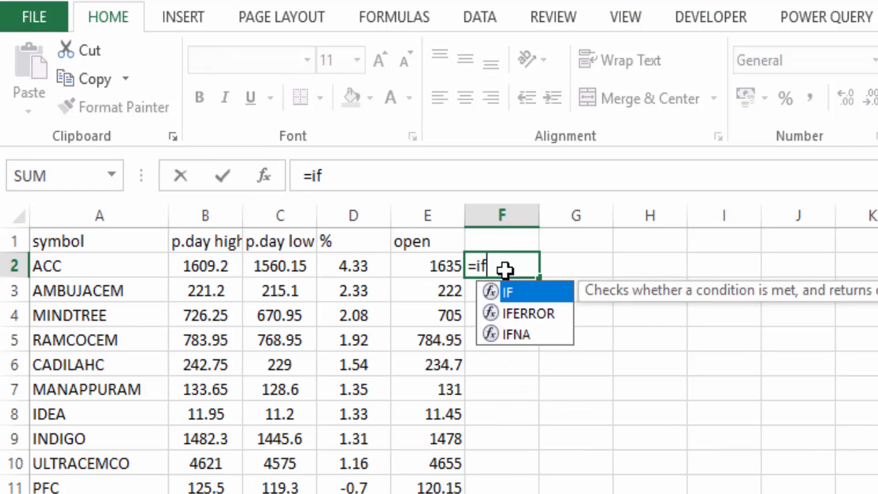
type("(")
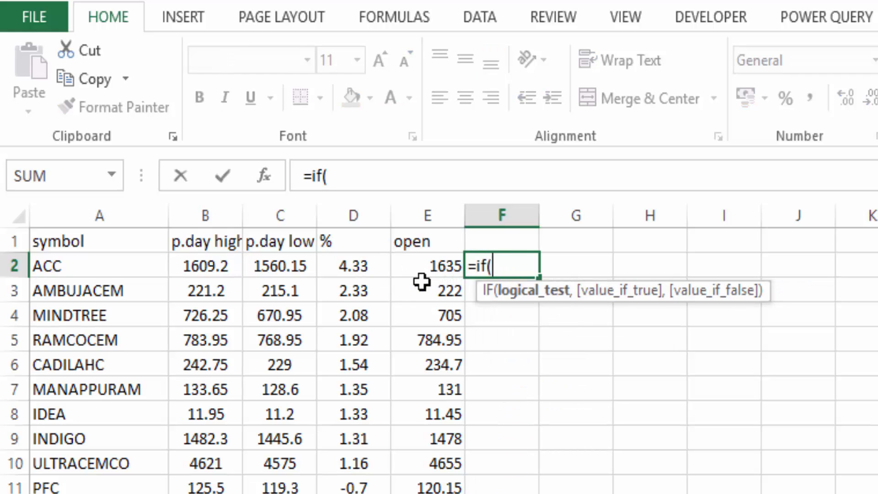
left_click(364, 266)
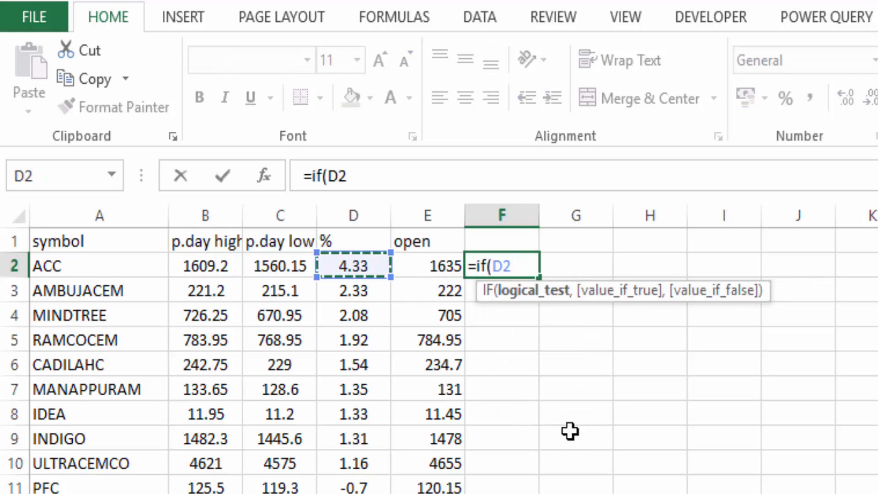
type(">")
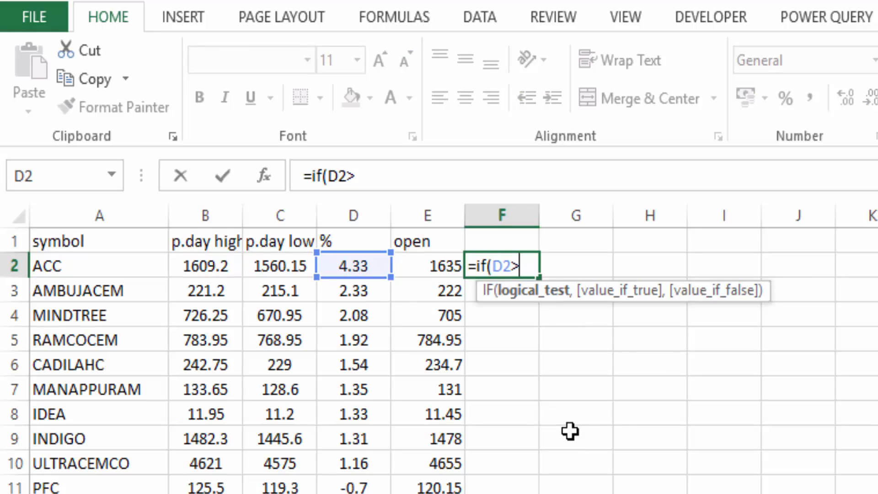
key("BackSpace")
key("BackSpace")
key("BackSpace")
- Set the logical test of the IF formula in F2 to or(D2>1,D2<-1)
type("or")
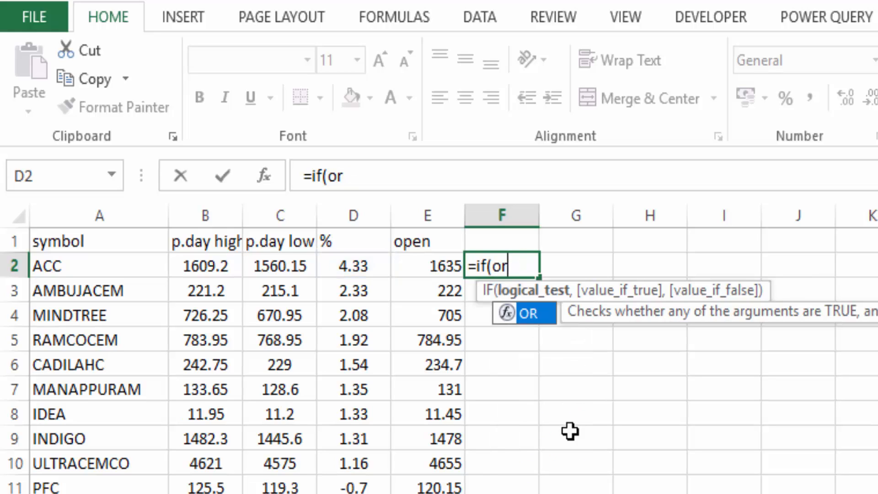
type("(")
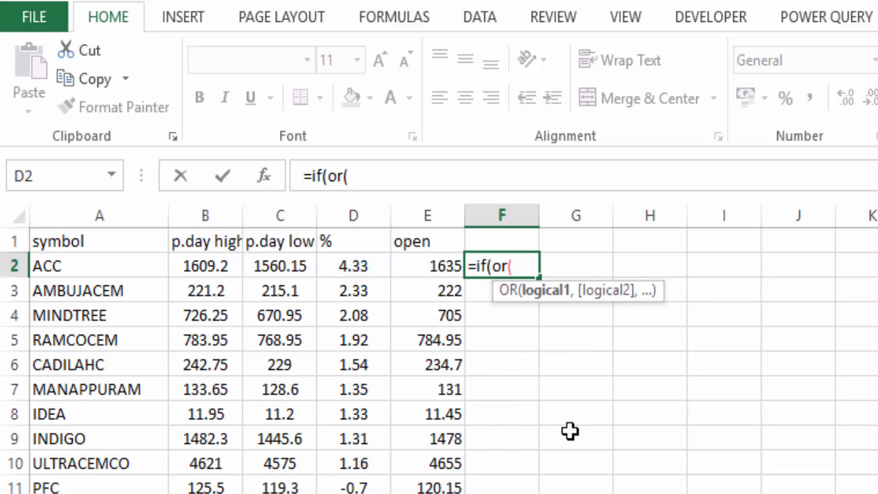
left_click(361, 263)
type(">")
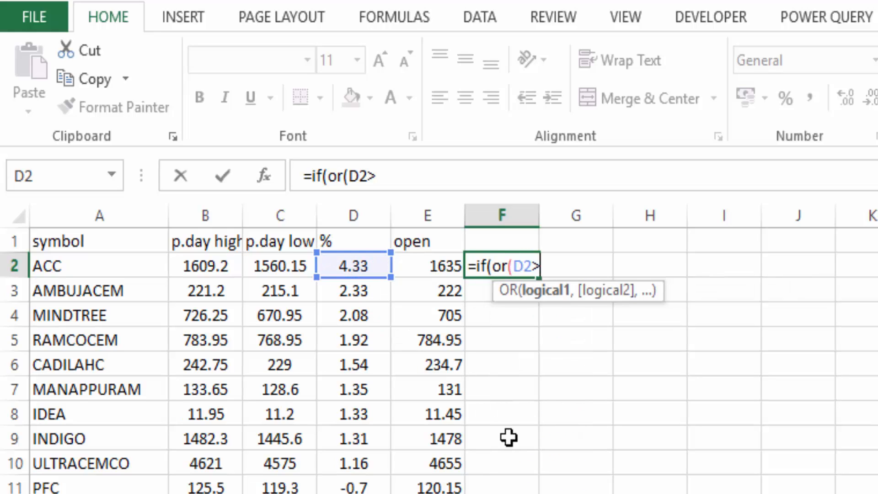
type("1,")
left_click(377, 263)
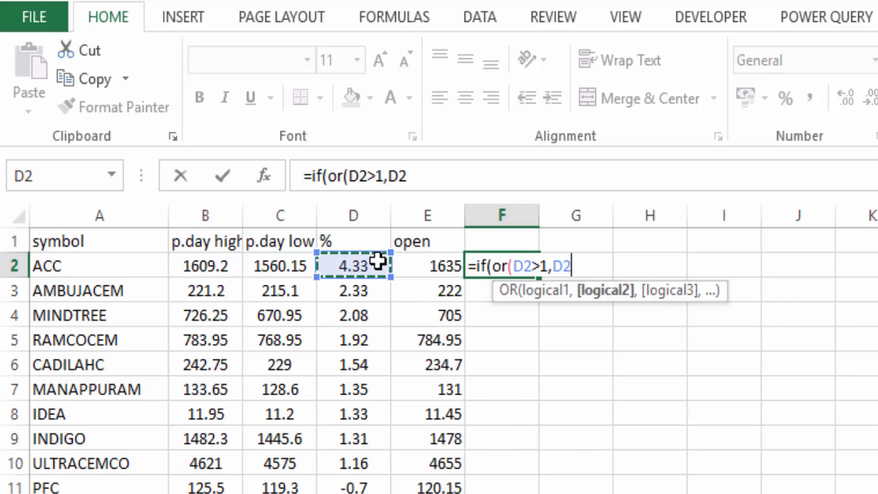
type("<")
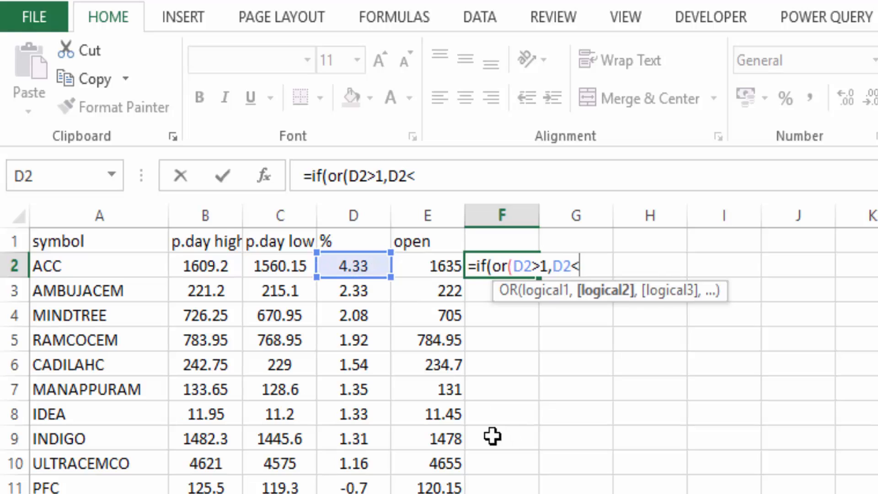
type("-1)")
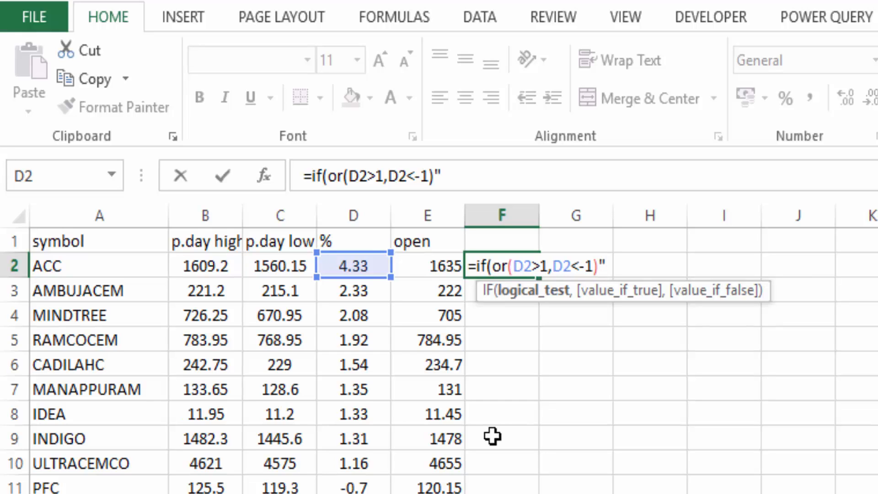
- Complete the F2 formula as =if(or(D2>1,D2<-1),"active",""), returning "active" when true and blank when false
type("\"active")
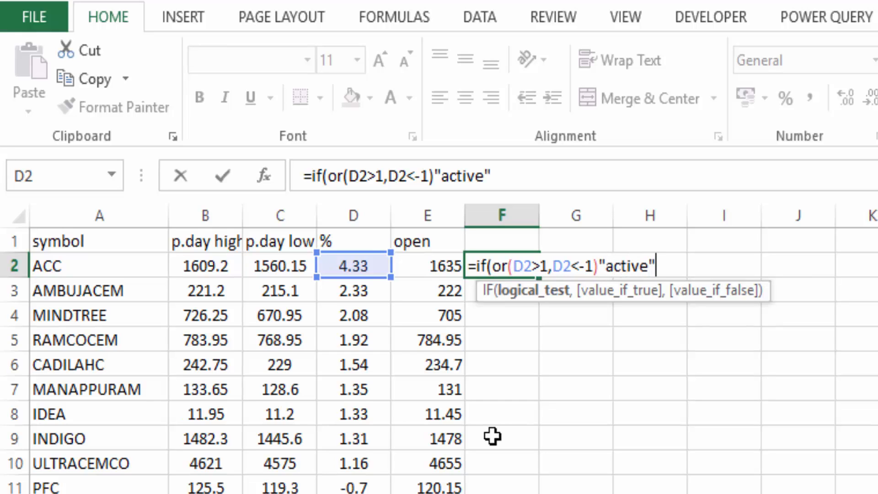
type("\",\"\")")
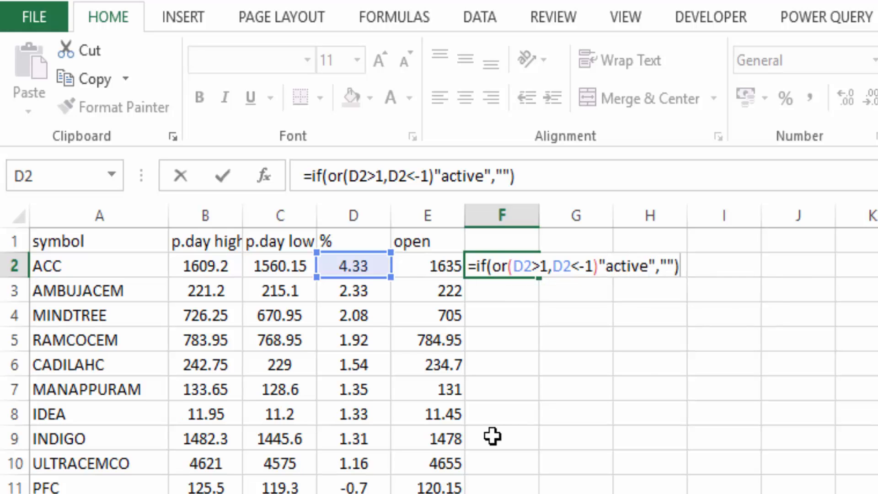
key("Return")
key("Return")
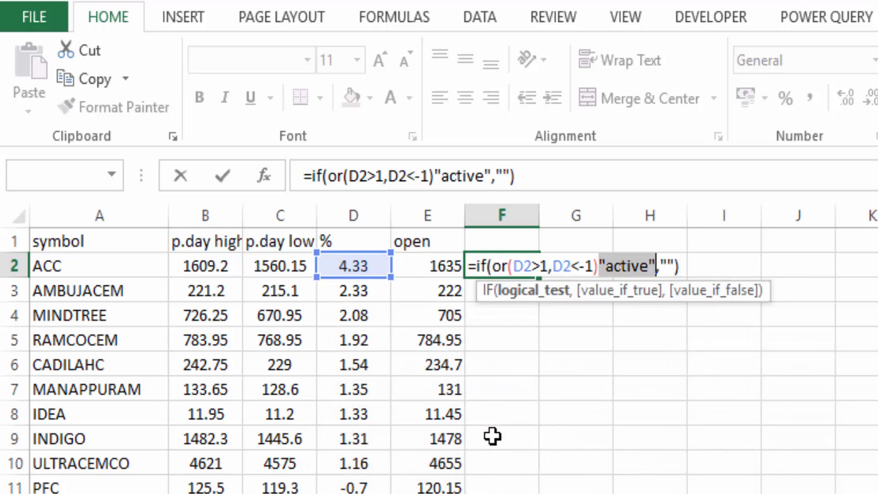
key("Left")
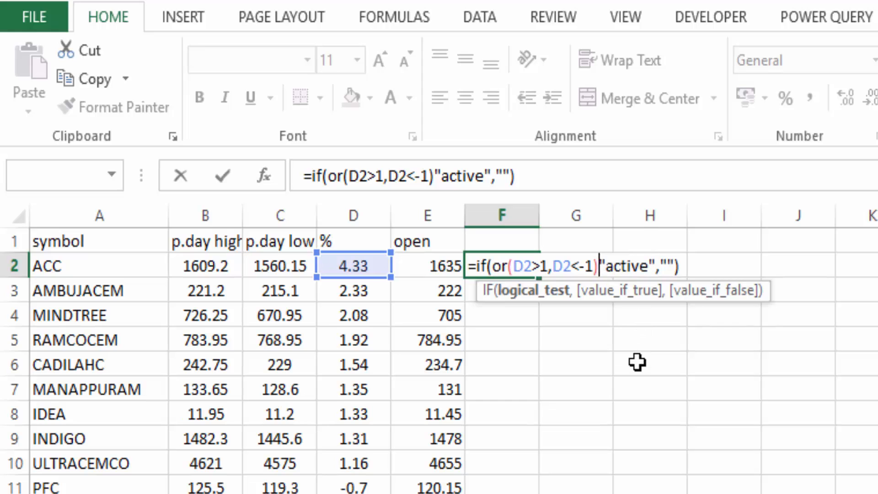
type(",")
key("Return")
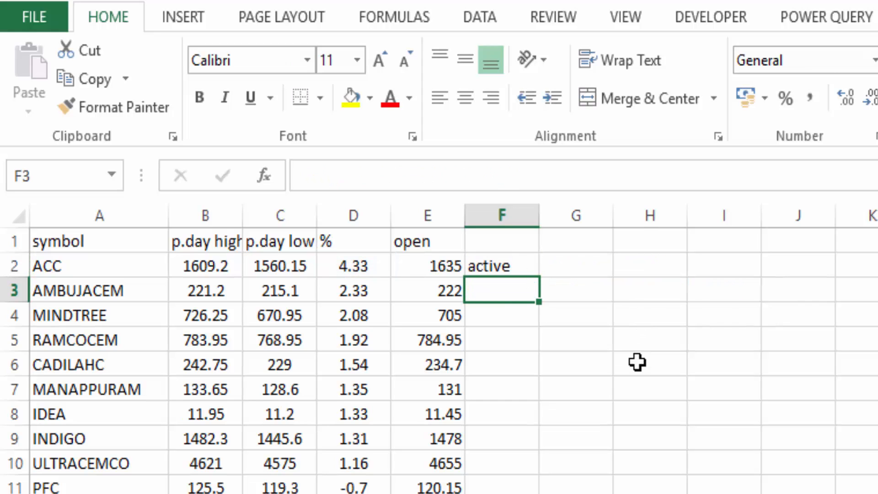
- Fill the F2 activity formula down through all symbol rows and review the results to the last row
left_click(510, 262)
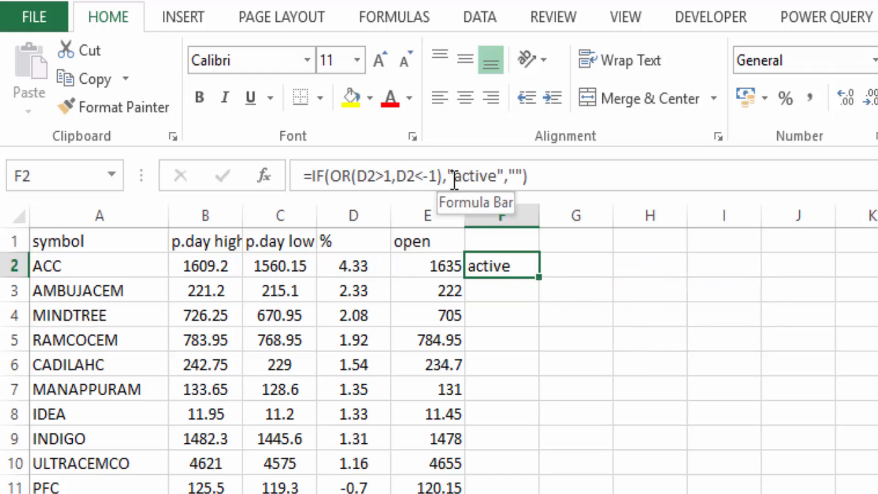
double_click(539, 276)
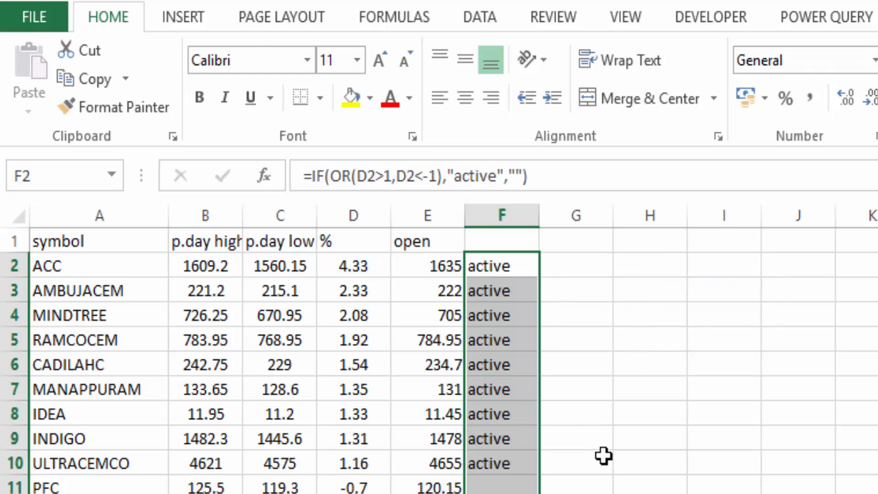
scroll(603, 454, "down", 12)
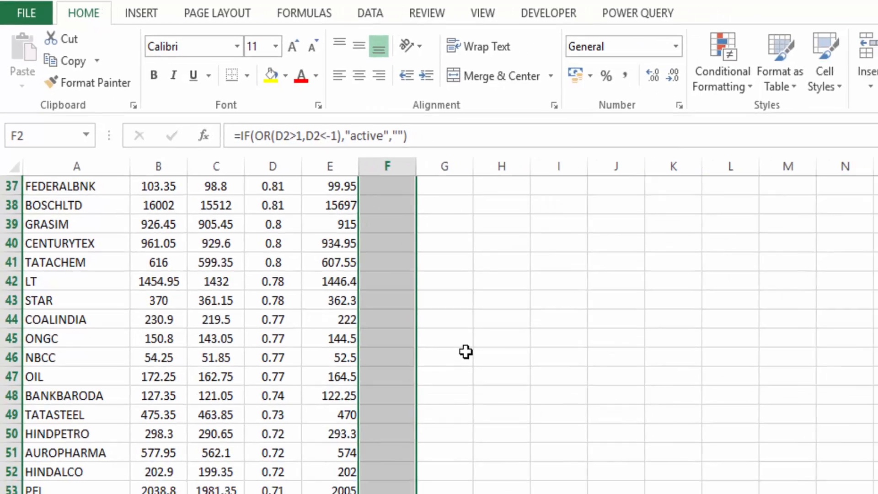
scroll(465, 351, "down", 20)
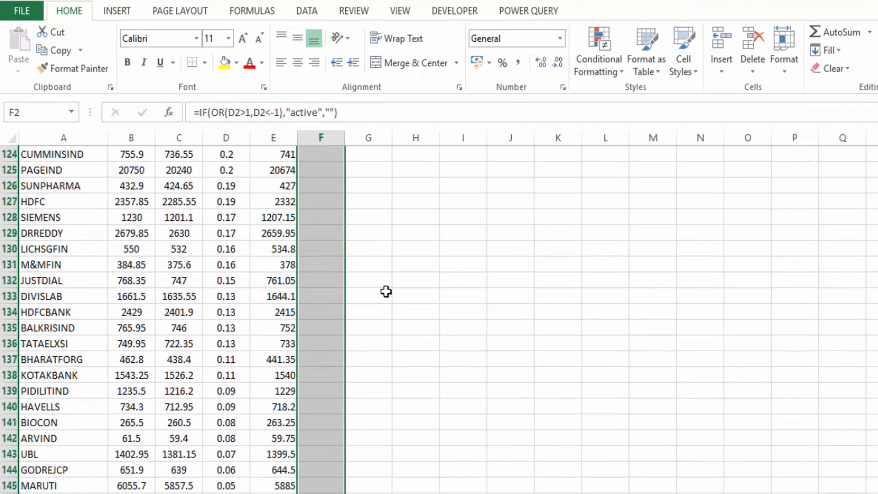
scroll(465, 351, "up", 4)
scroll(348, 261, "up", 2)
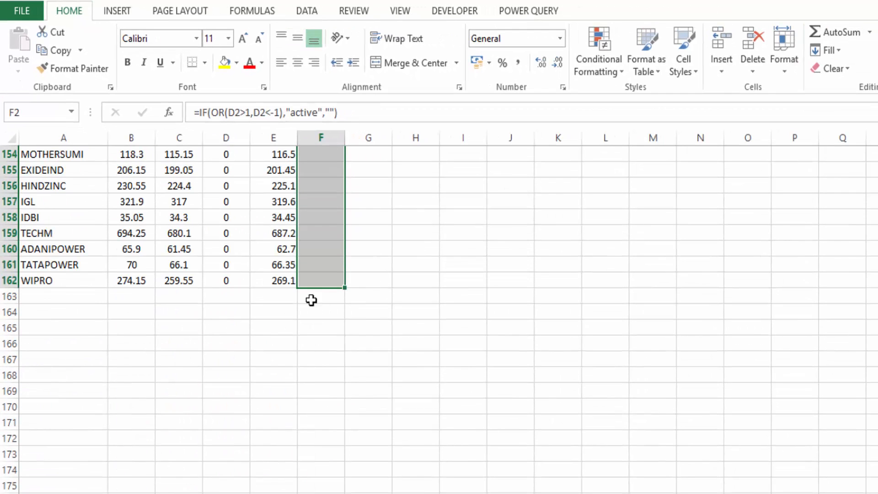
scroll(366, 316, "up", 20)
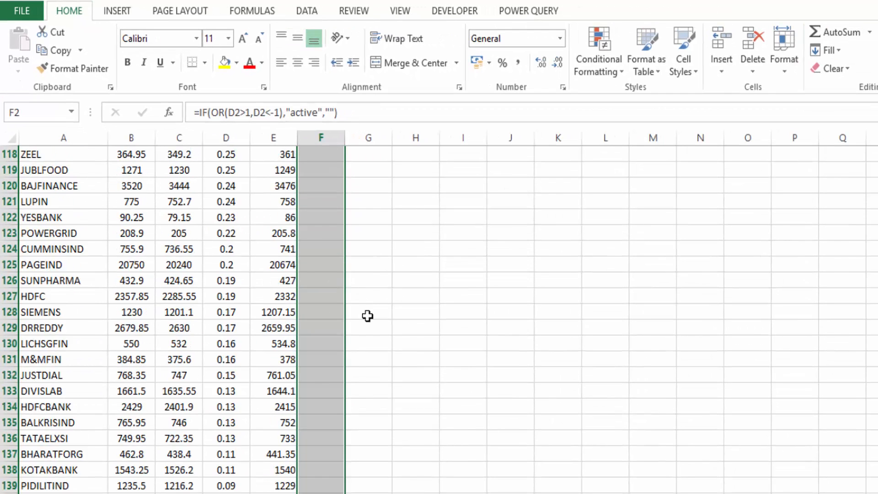
scroll(367, 315, "up", 20)
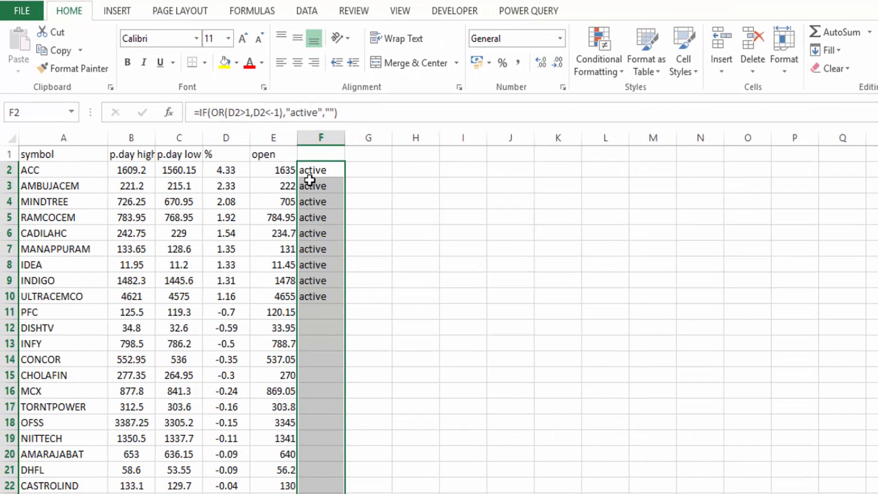
- Begin an IF formula in G2 with the test and(E2>C2,E2<B2), comparing the open with the previous day's low and high
left_click(364, 172)
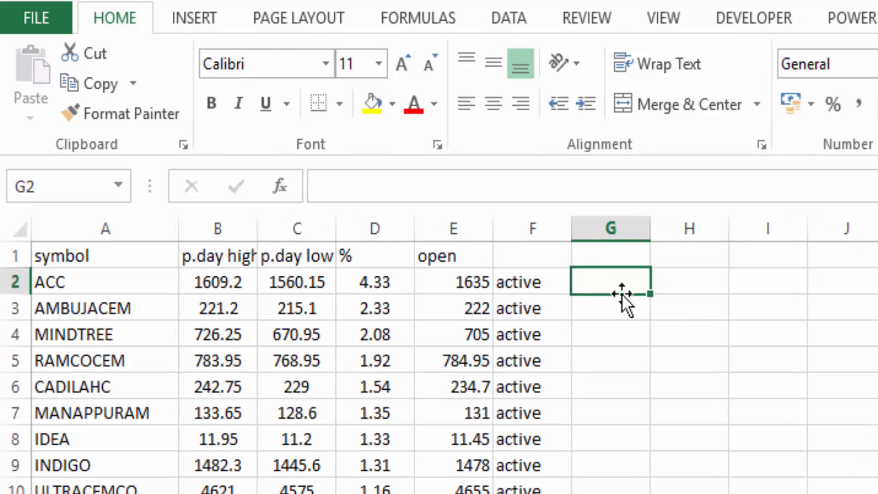
type("=if")
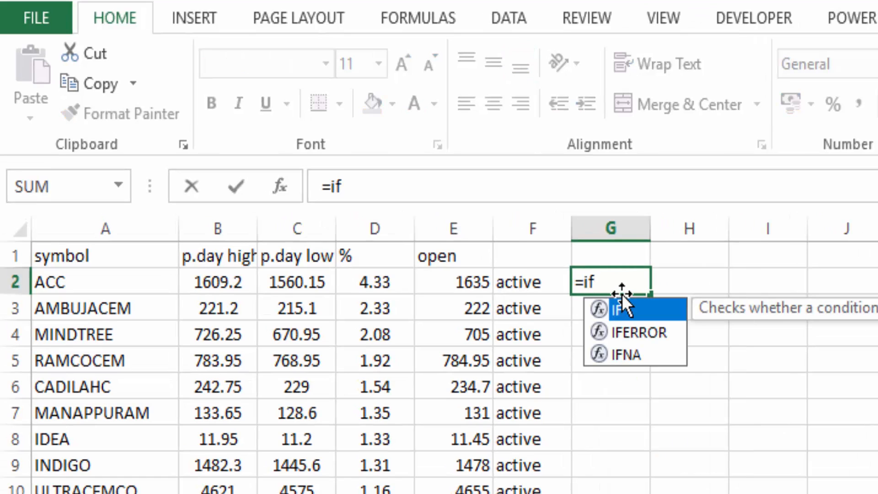
type("(and(")
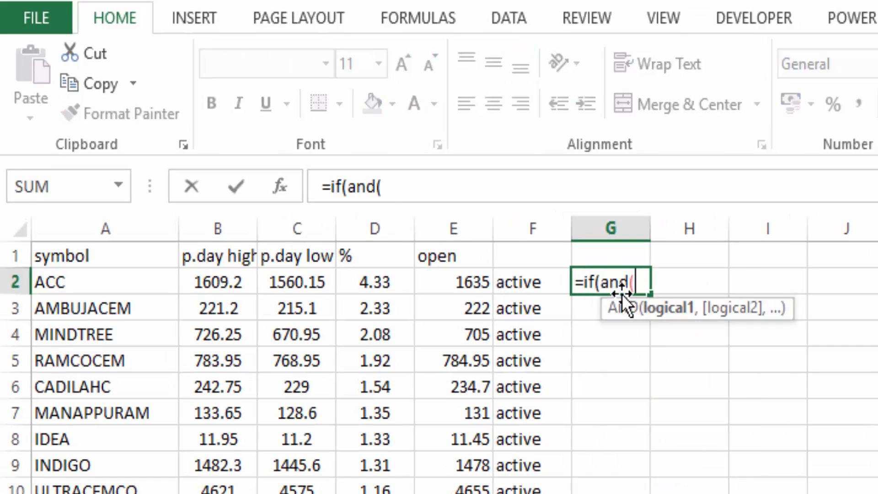
left_click(477, 282)
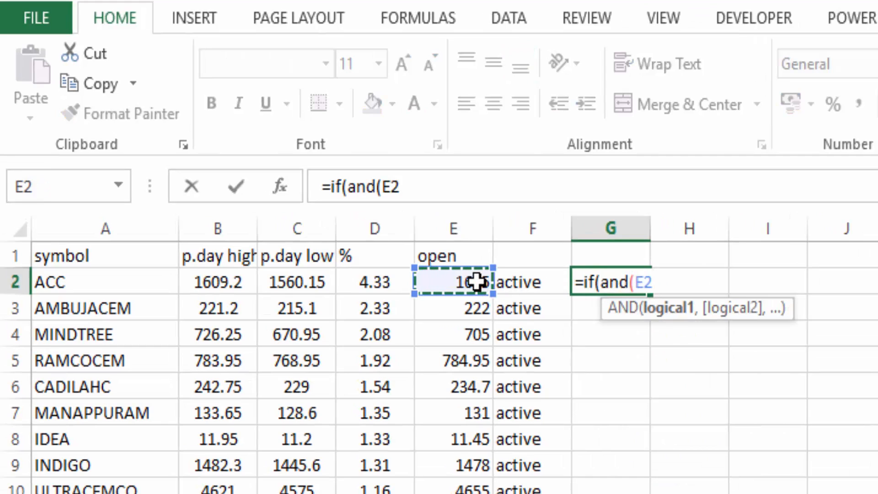
type(">")
left_click(304, 280)
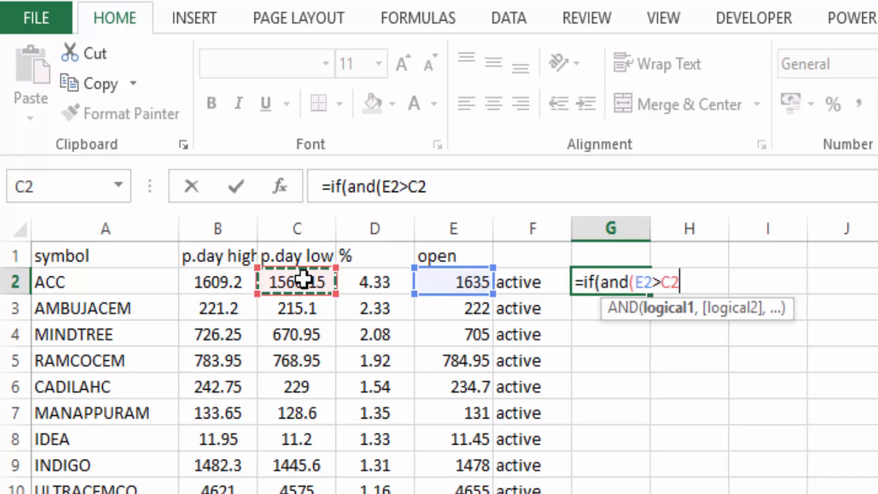
type(",")
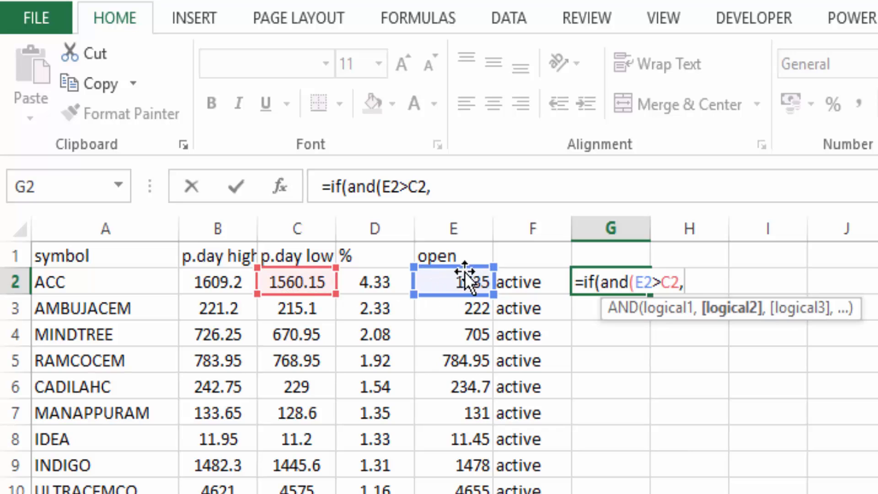
left_click(455, 281)
type("<")
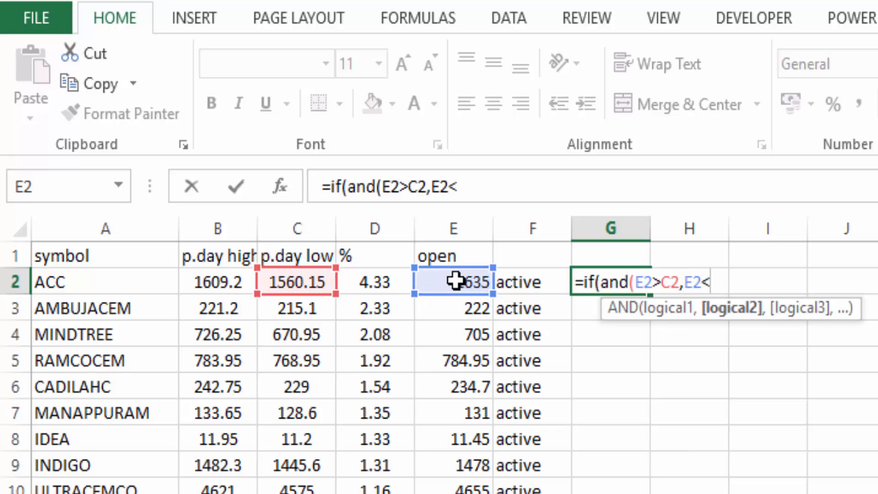
left_click(207, 283)
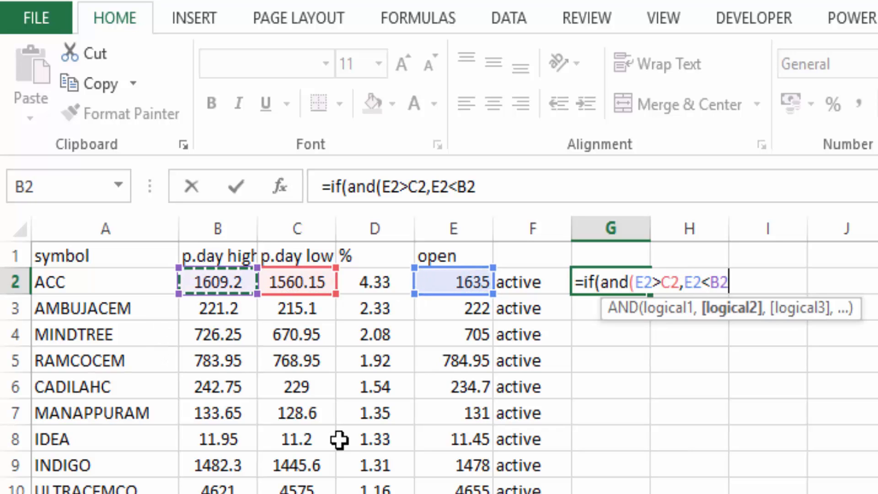
type(")")
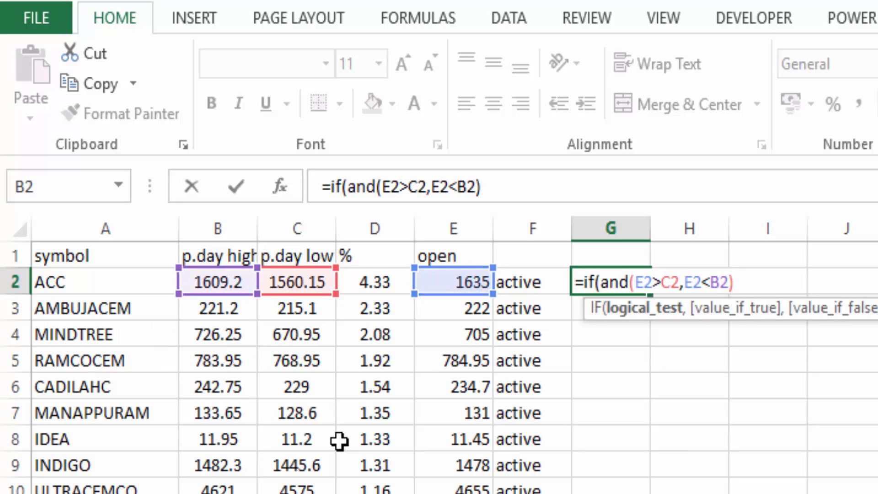
- Finish the G2 formula so it returns "active" when the test is true and "" when false
type(",\"")
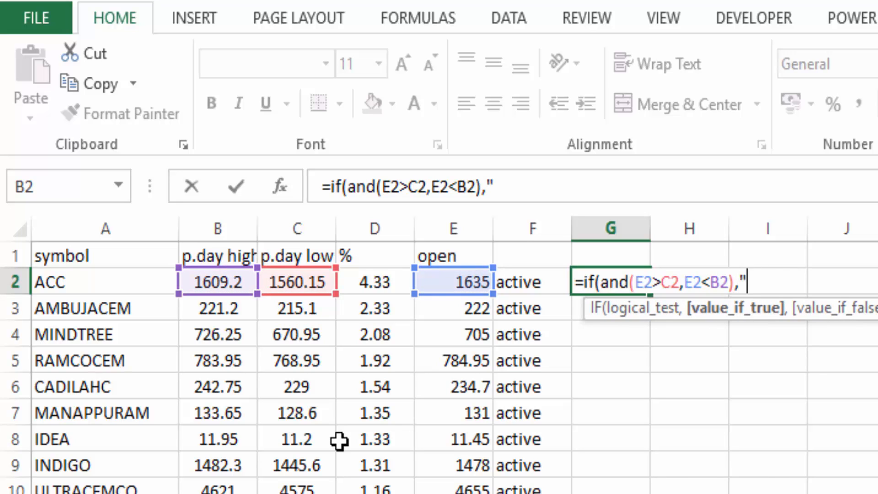
type("acti")
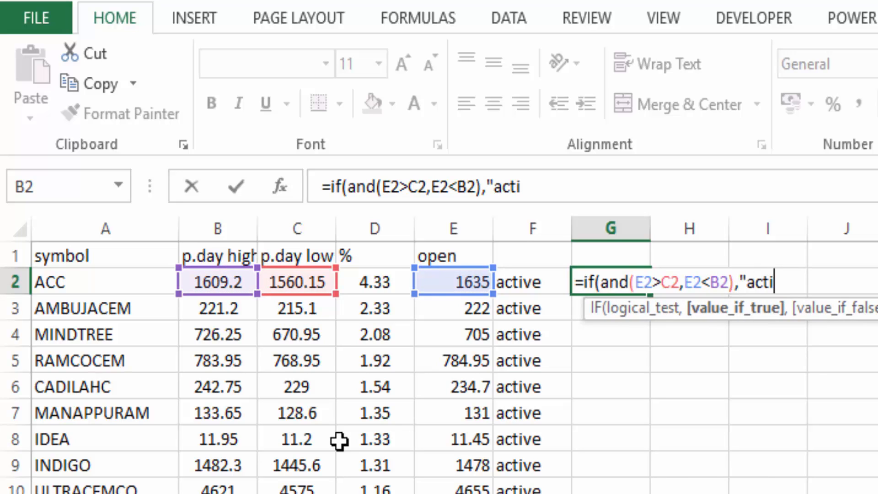
type("ve\",")
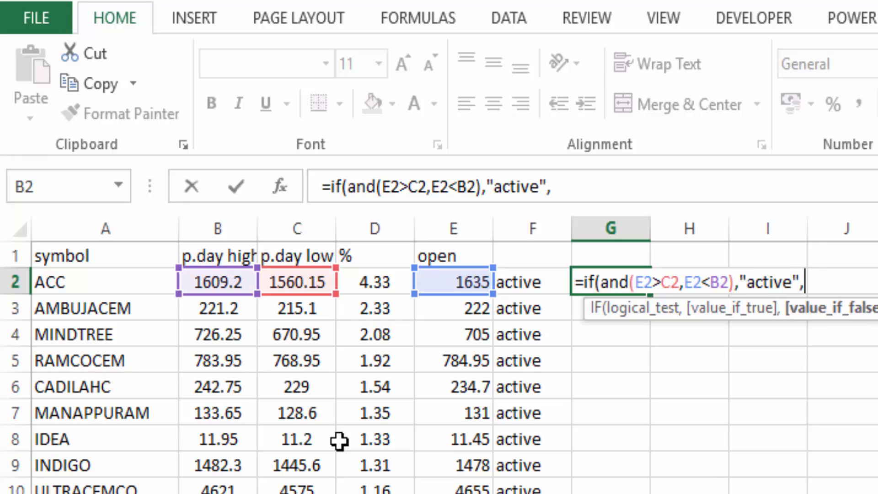
type("\"\")")
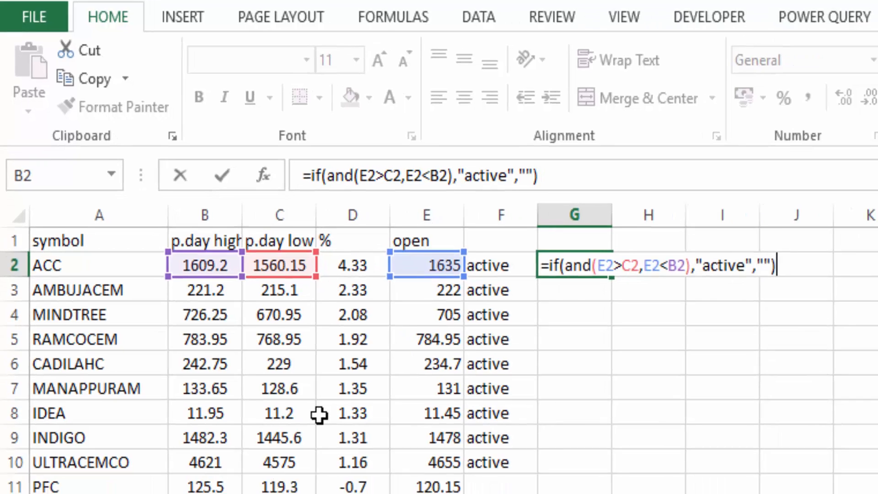
key("Return")
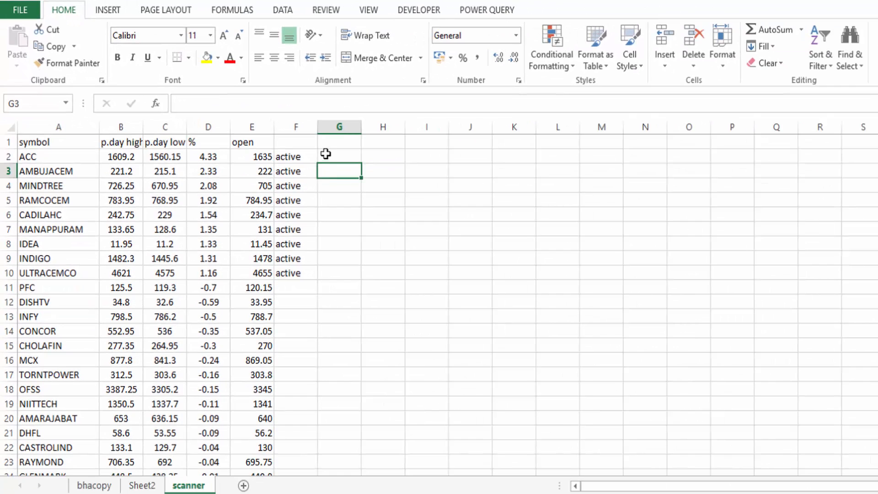
- Fill the G2 open-within-range formula down through all symbol rows and check the filled column
left_click(326, 154)
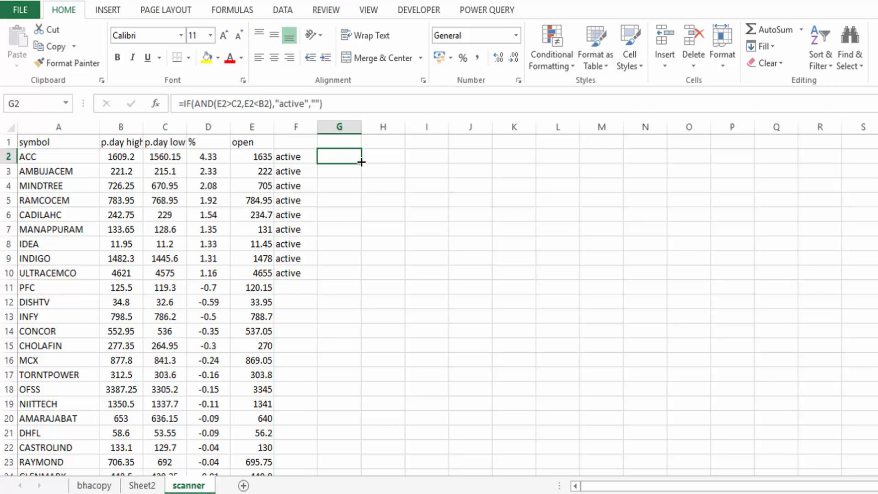
double_click(361, 163)
scroll(360, 231, "down", 6)
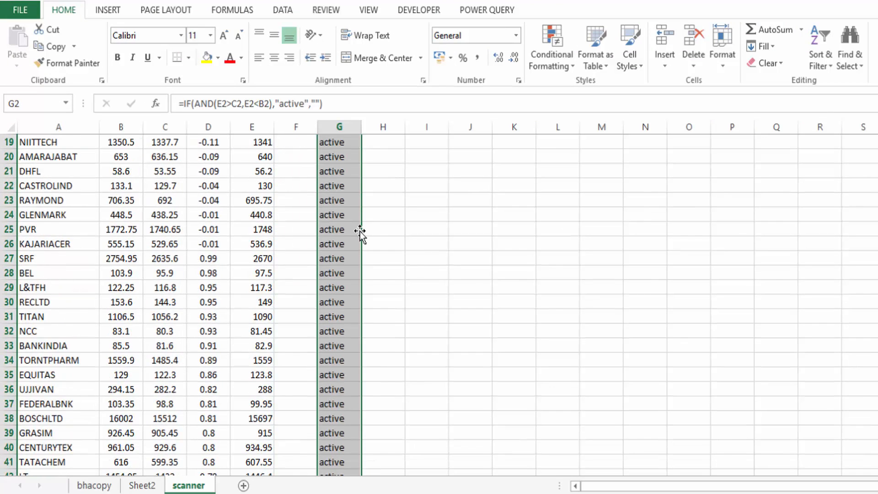
scroll(361, 238, "up", 6)
left_click(378, 157)
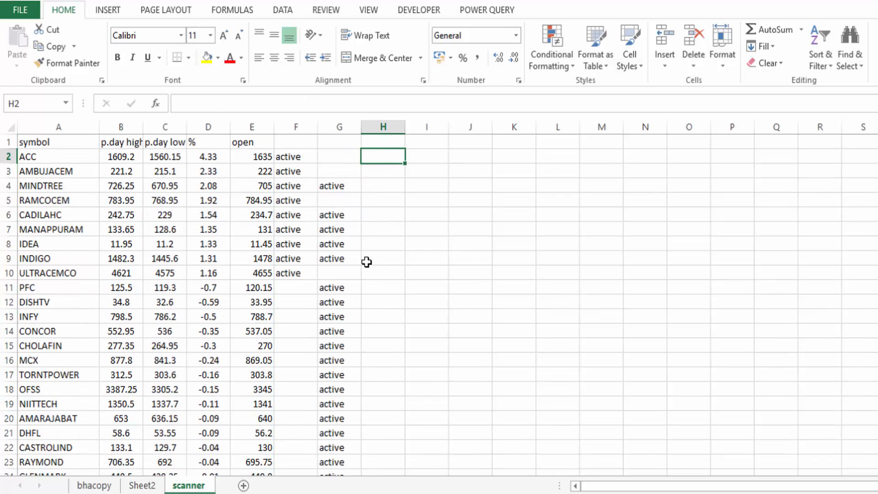
- Begin an IF formula in H2 with the test and(F2="active",G2="active") to combine both activity conditions
scroll(309, 336, "down", 3)
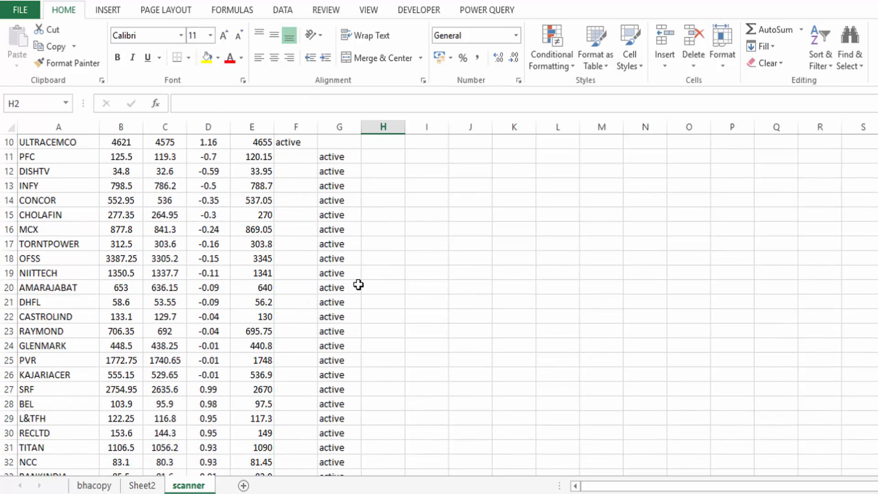
scroll(347, 285, "up", 3)
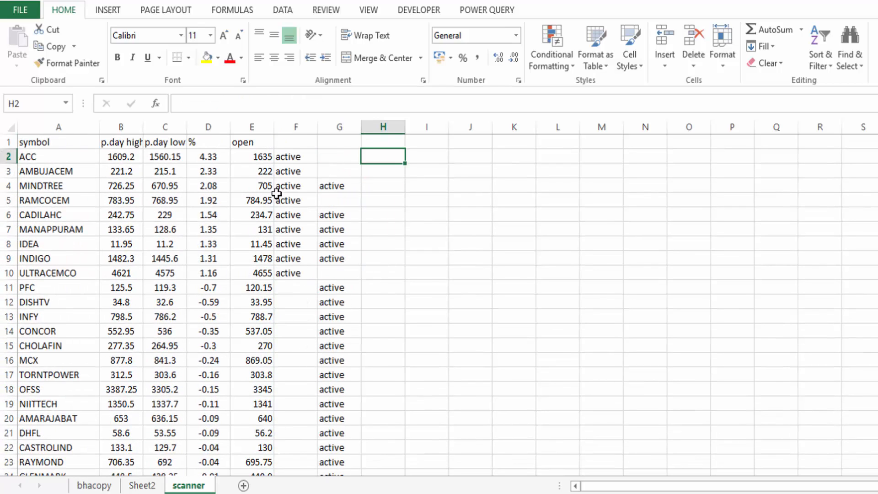
type("=if")
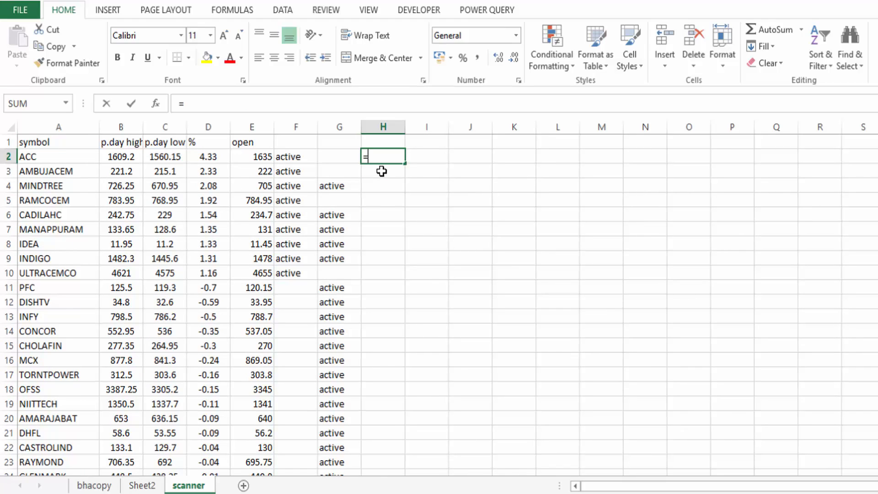
type("(and(")
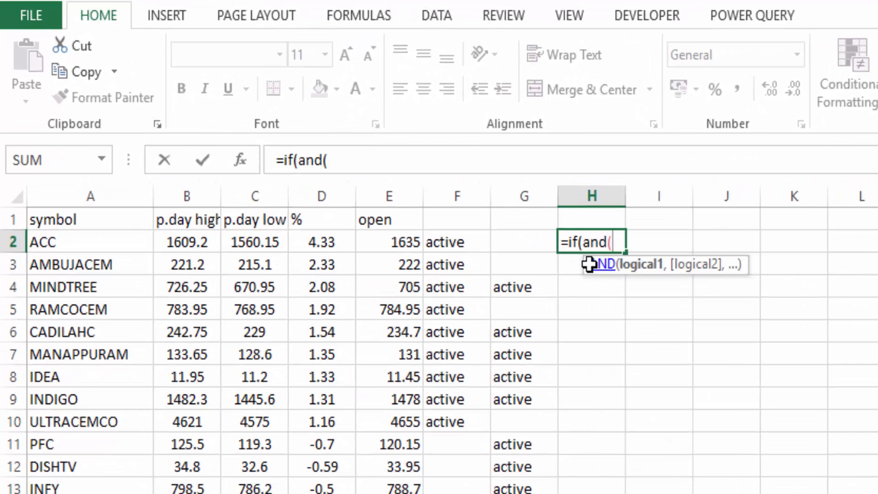
left_click(457, 242)
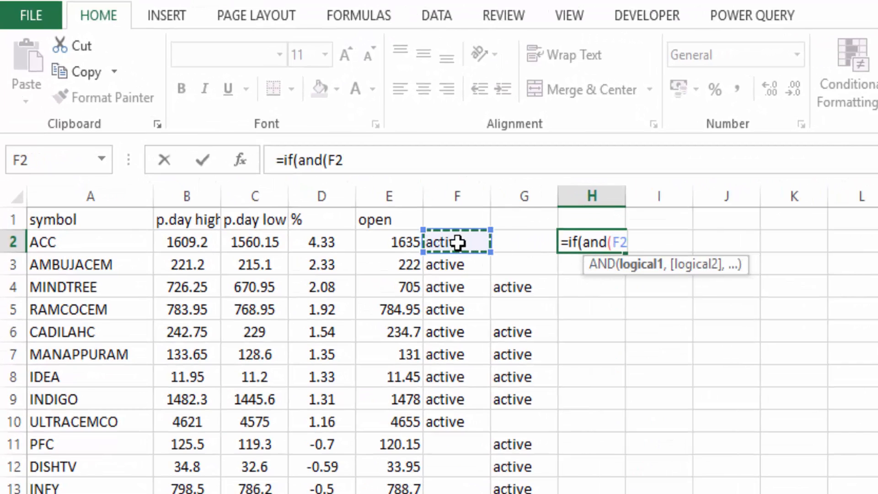
type("=\"act")
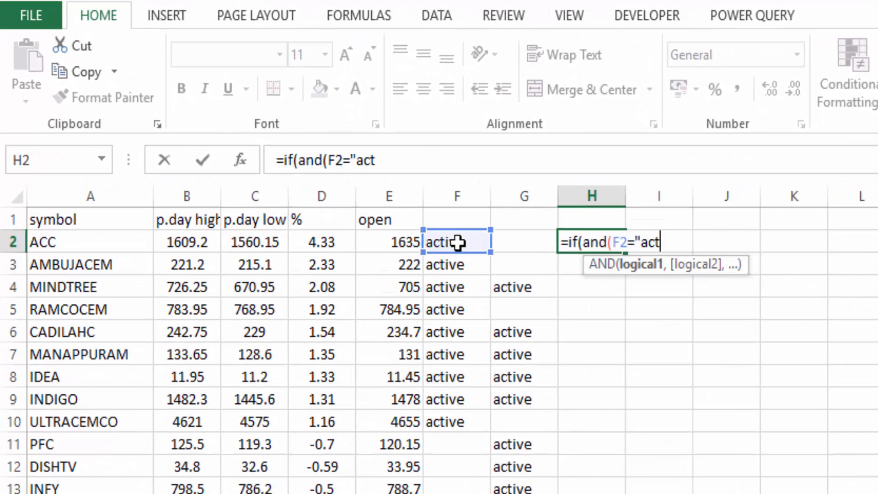
type("ive\",")
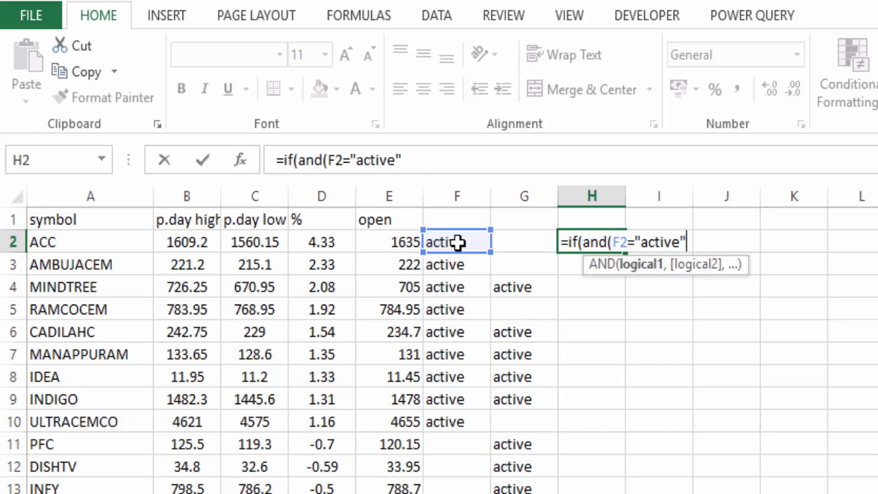
left_click(522, 241)
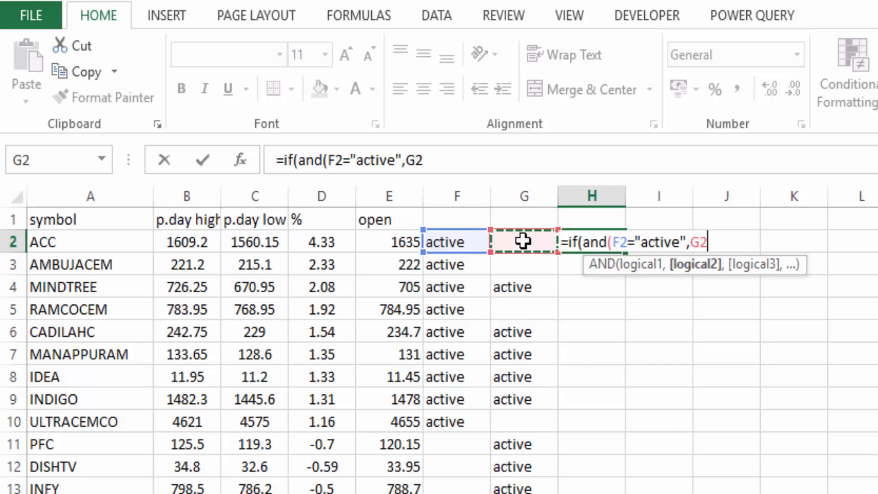
type("=\"active")
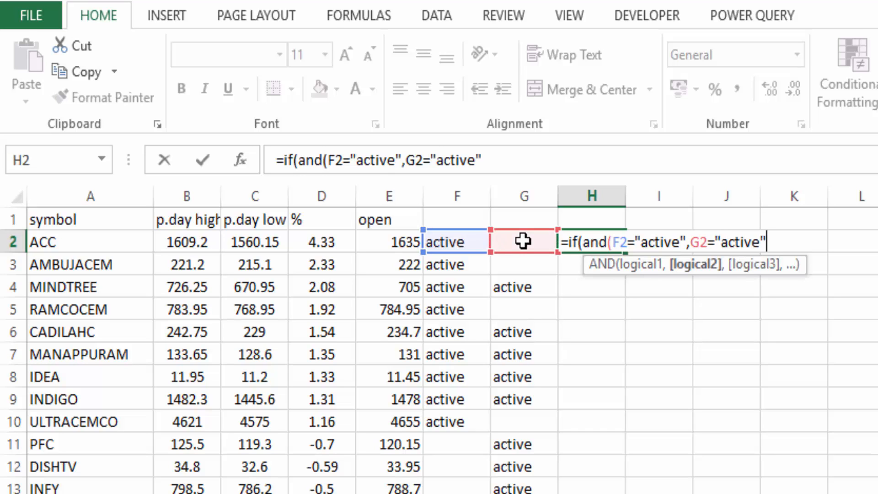
type("\")")
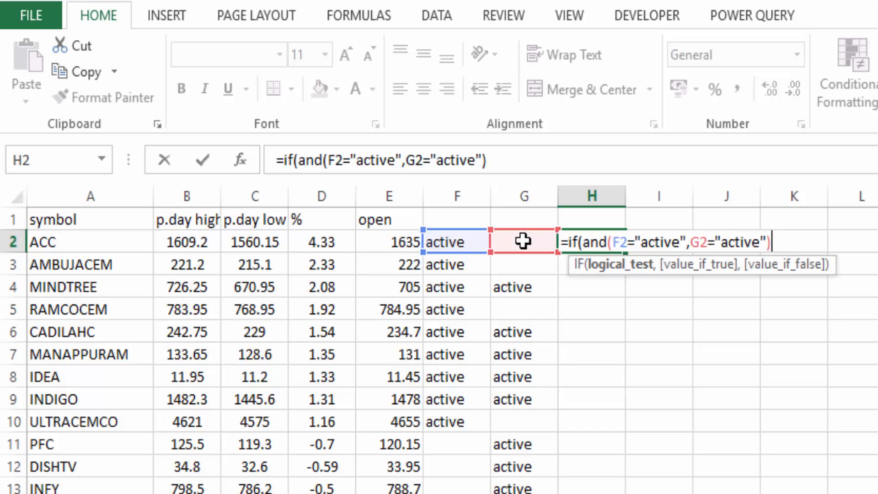
- Finish the H2 formula so it returns "active" when both conditions are met and "" otherwise
type(",\"active")
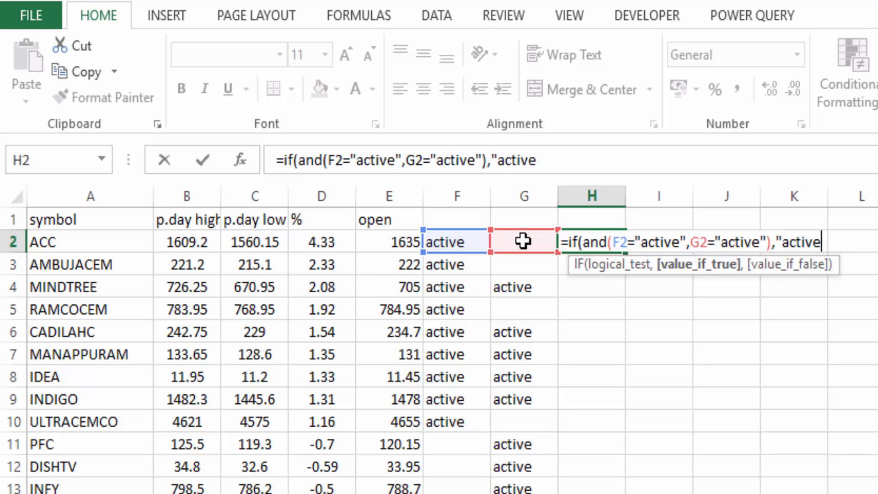
type("\",\"\")")
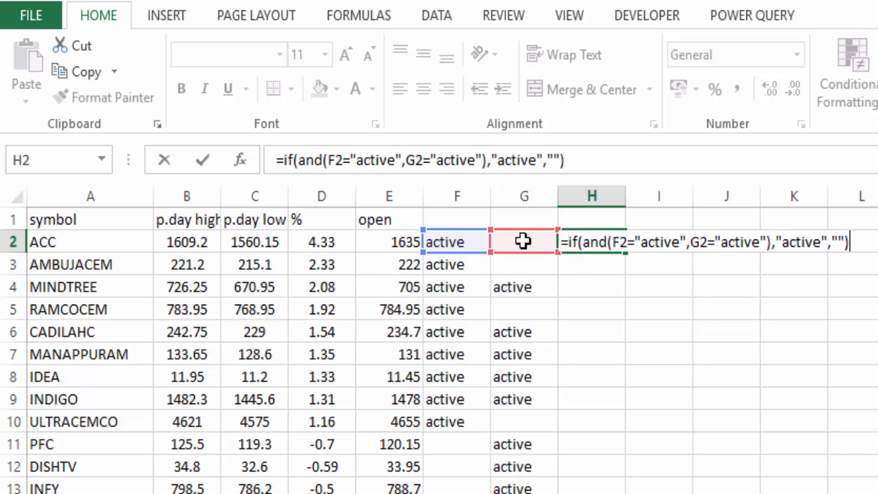
key("Return")
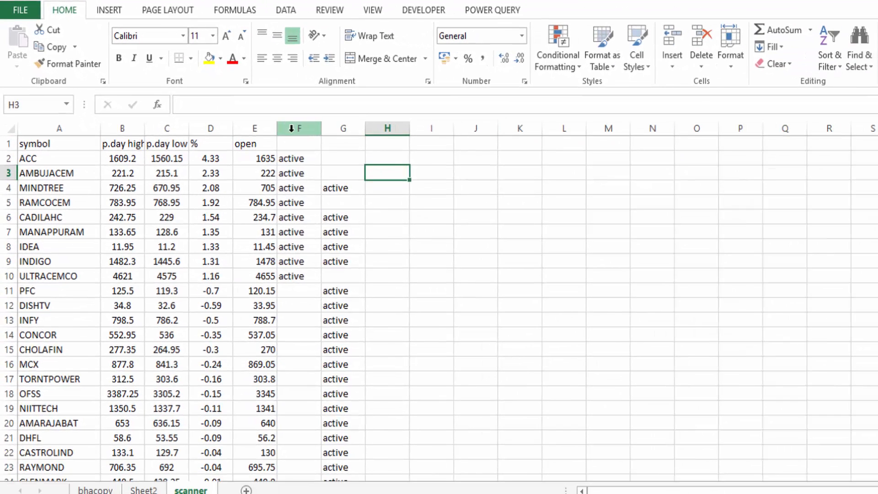
- Hide the helper columns F and G on the scanner sheet
left_click(445, 196)
left_click_drag(291, 133, 334, 128)
right_click(334, 128)
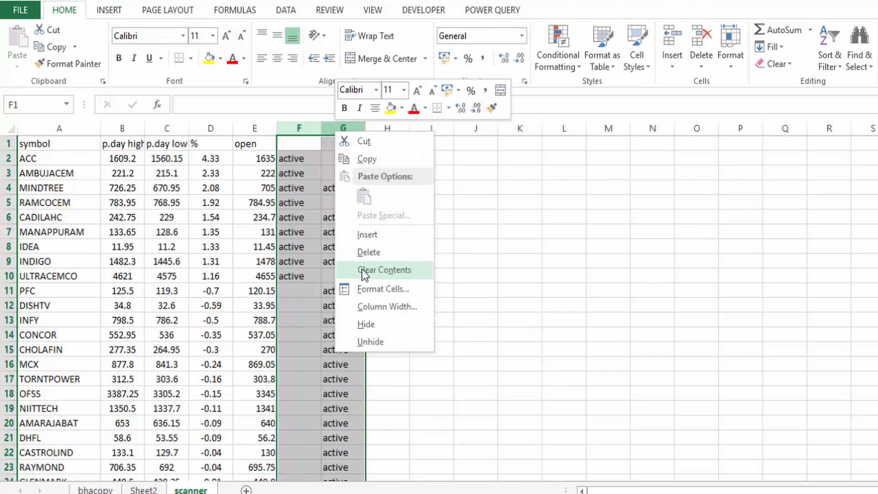
left_click(368, 323)
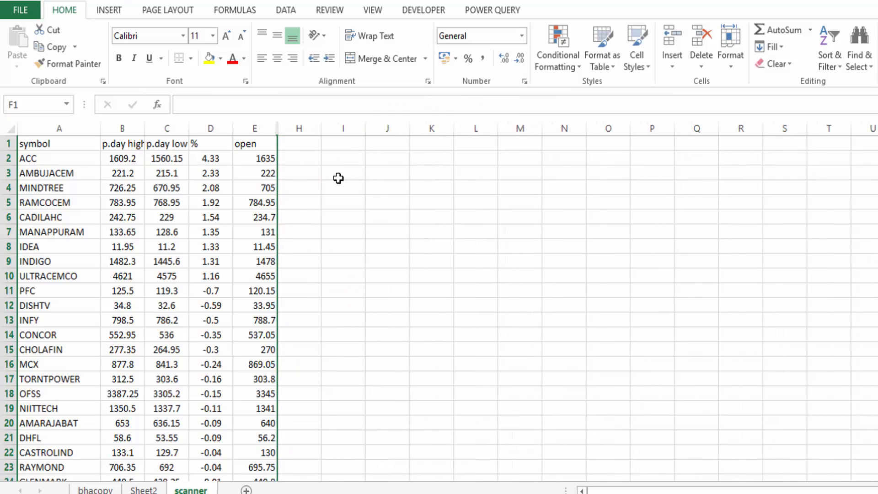
- Fill the H2 combined formula down through all symbol rows and check the flagged cells in H4 and H6 to H9
left_click(307, 161)
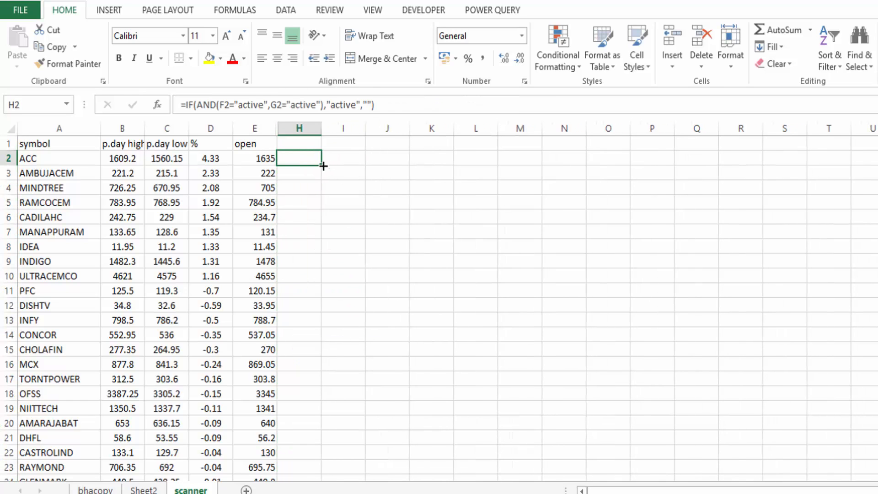
double_click(323, 166)
scroll(325, 255, "down", 5)
scroll(329, 286, "up", 5)
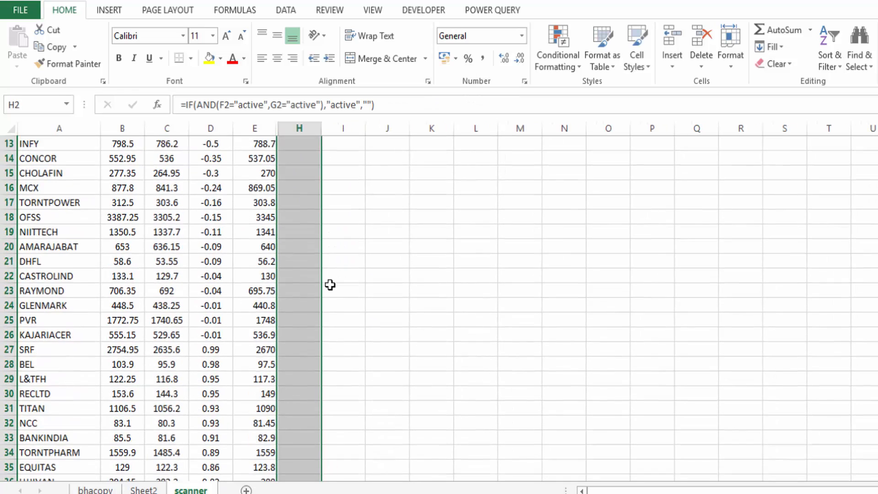
left_click(315, 188)
left_click(314, 216)
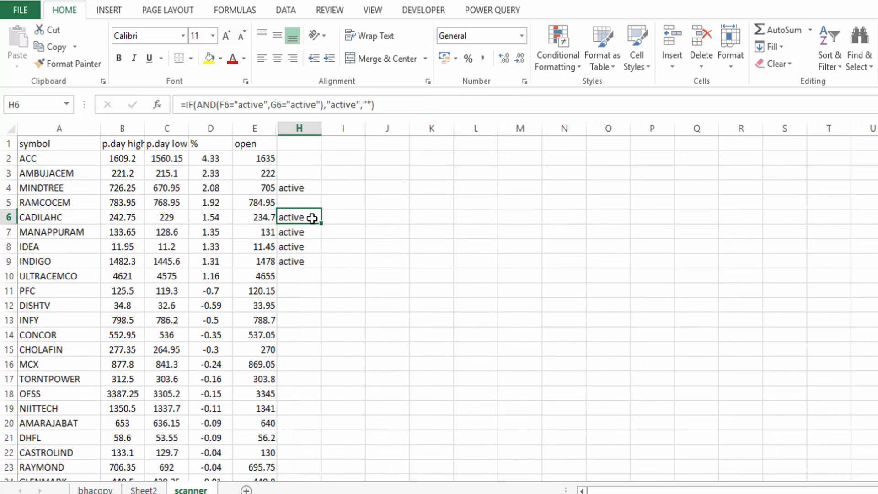
left_click(311, 232)
left_click(311, 246)
left_click(312, 261)
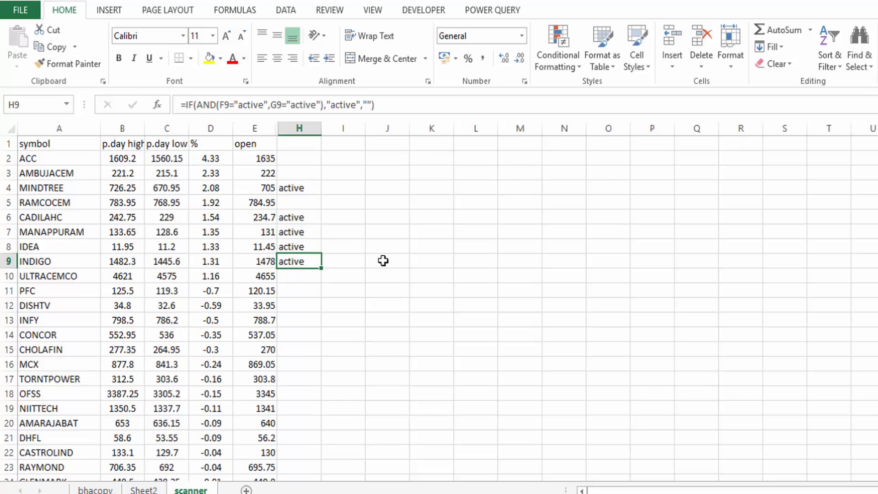
- Enter 9.1 in cell L3 beside the scanner table
left_click(410, 242)
left_click(468, 207)
left_click(463, 177)
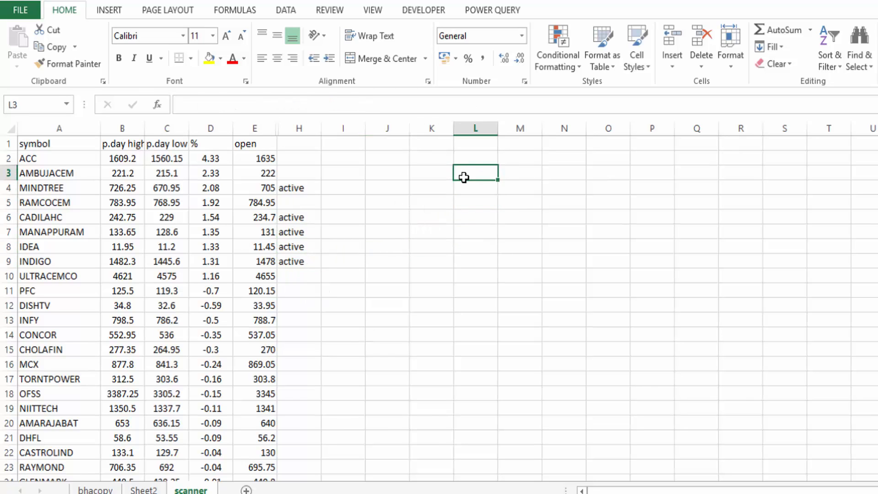
type("9.1")
left_click(465, 299)
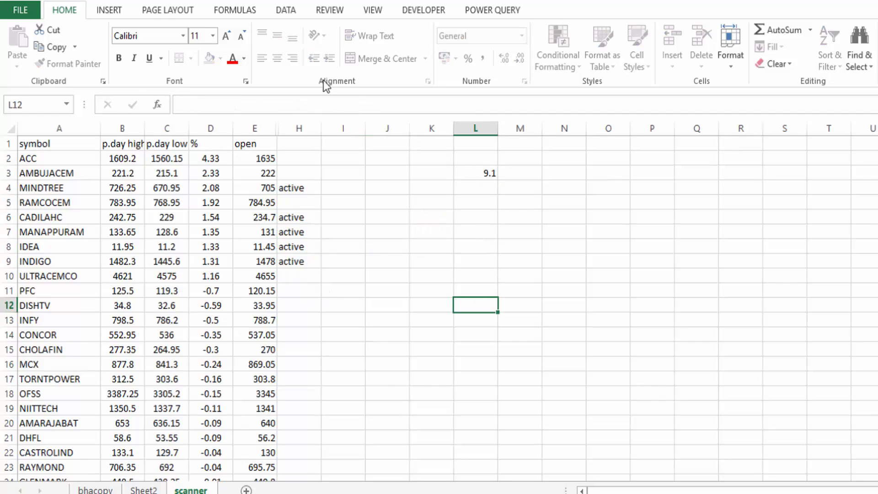
- Add a filter to column H and exclude the blanks so only the "active" rows are listed
left_click(286, 10)
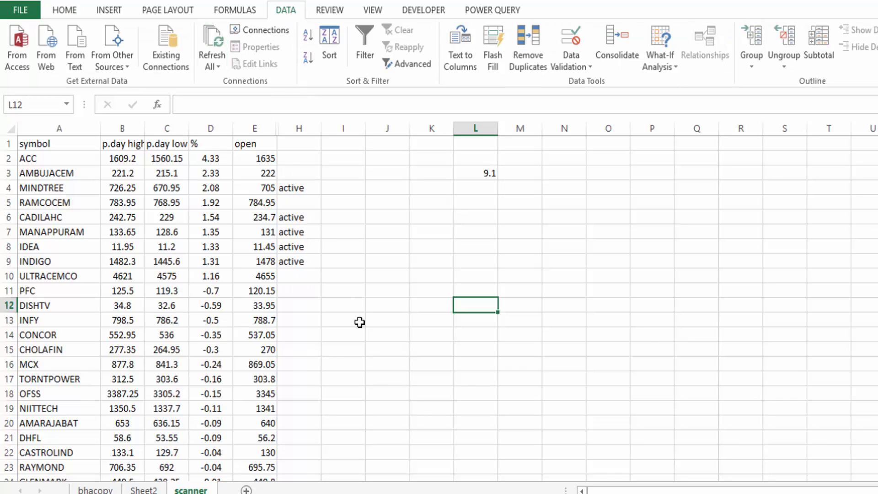
left_click(300, 126)
left_click(71, 9)
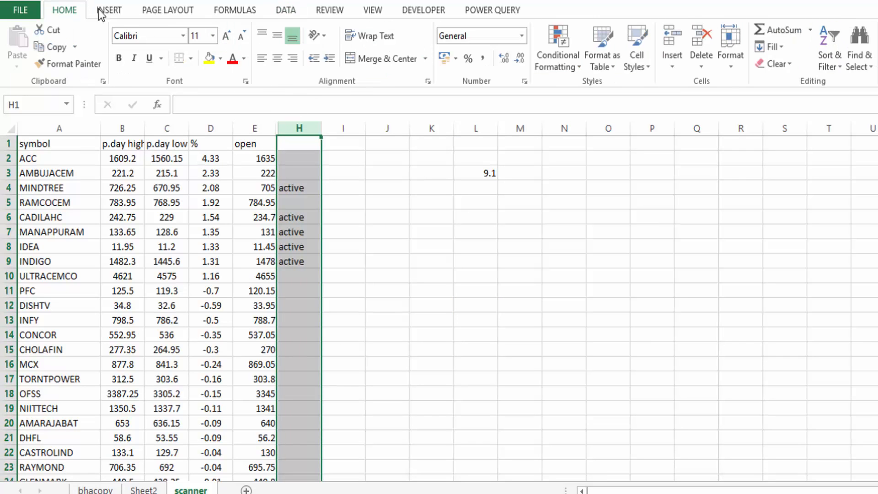
left_click(826, 68)
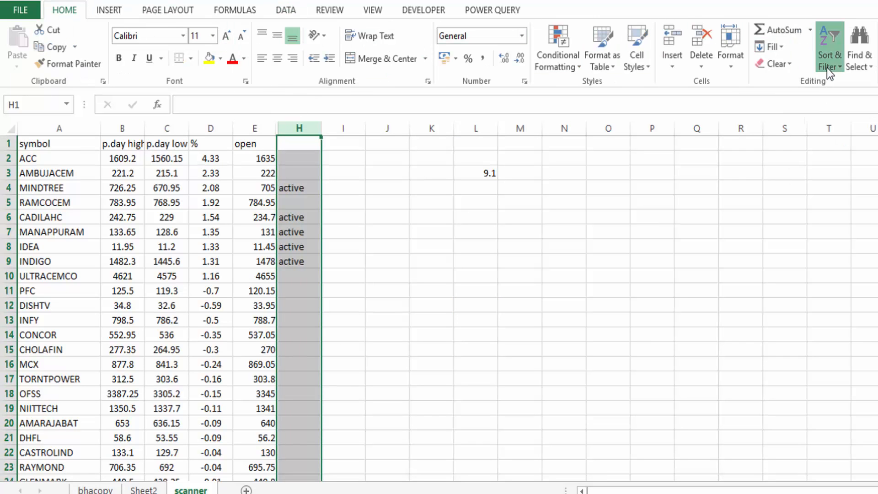
left_click(826, 141)
left_click(315, 145)
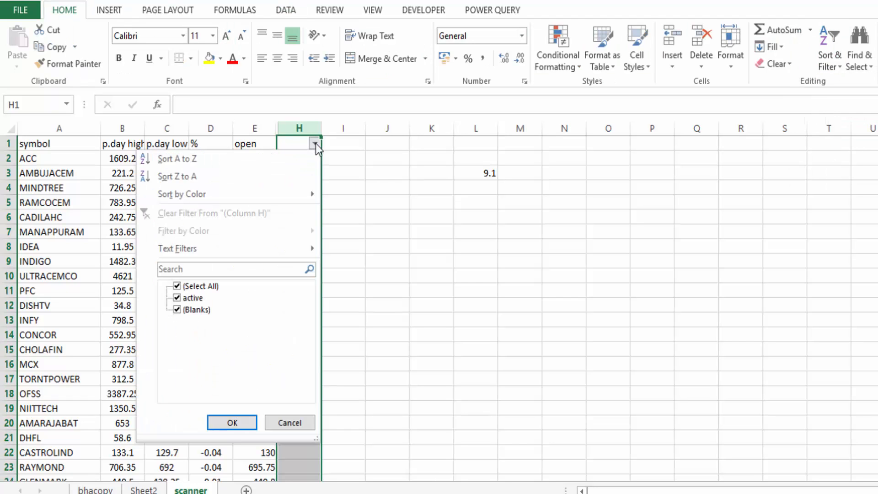
left_click(191, 311)
left_click(231, 422)
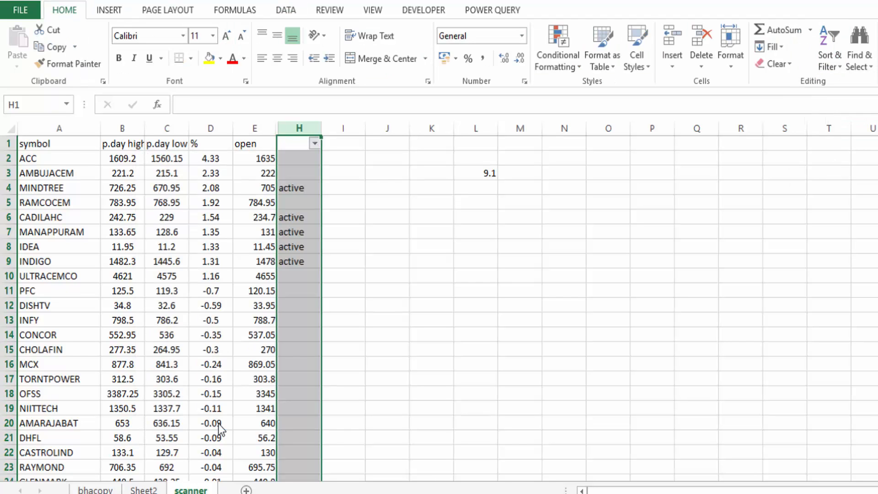
left_click(122, 290)
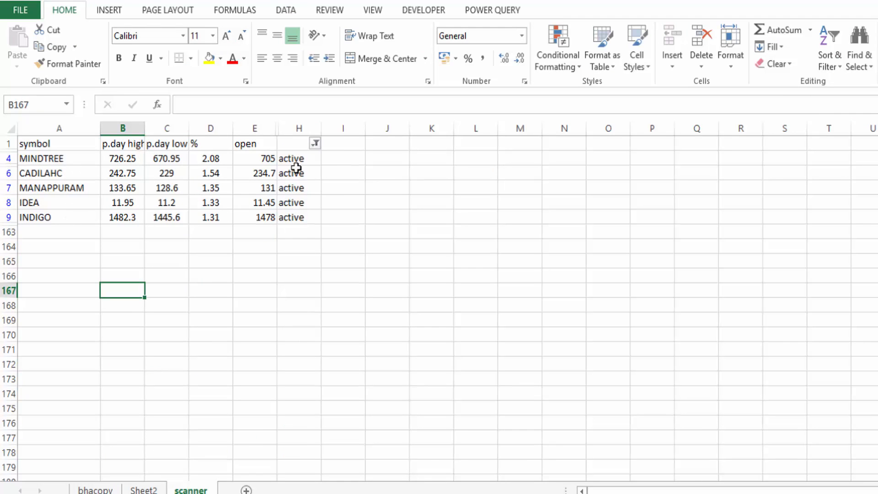
left_click(275, 306)
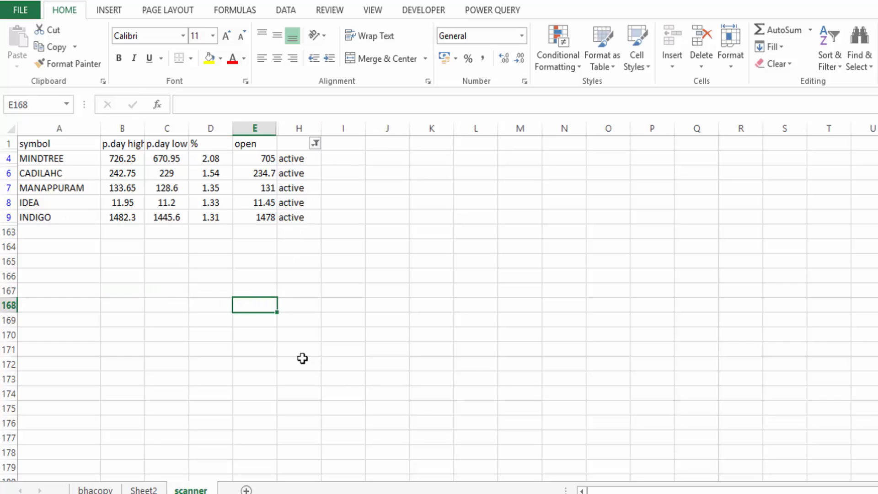
- Switch to the Fyers chart in the browser and load the NSE:MINDTREE-EQ stock for the first filtered symbol
left_click(73, 159)
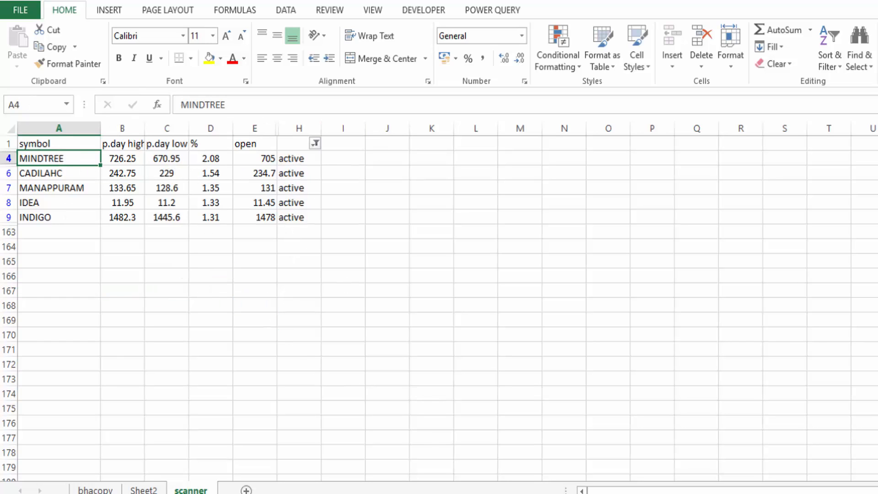
left_click(489, 493)
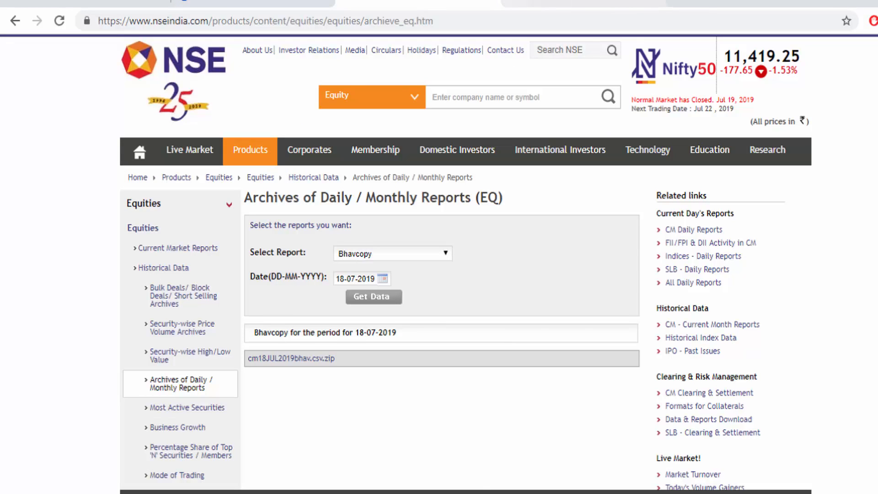
left_click(133, 1)
left_click(84, 57)
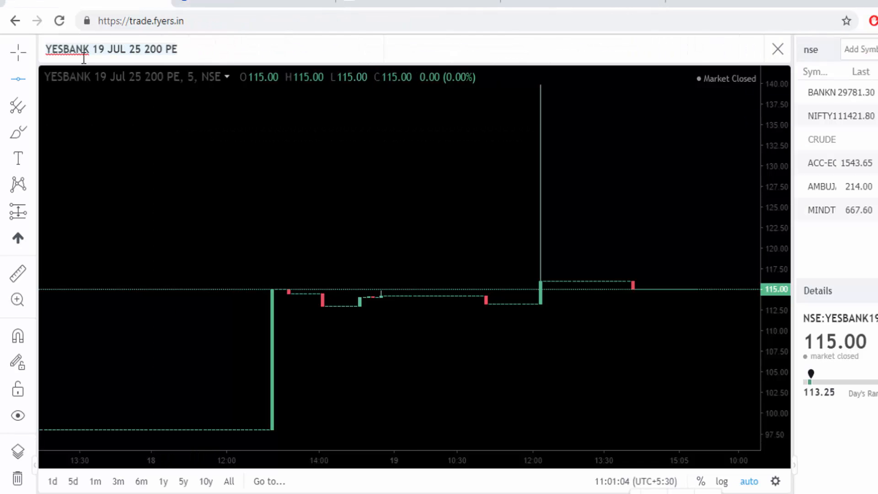
type("MINDTREE")
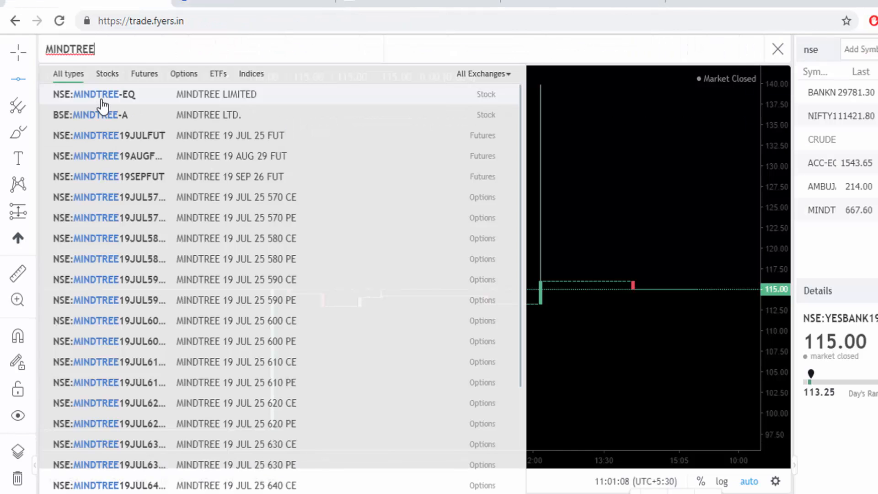
left_click(100, 97)
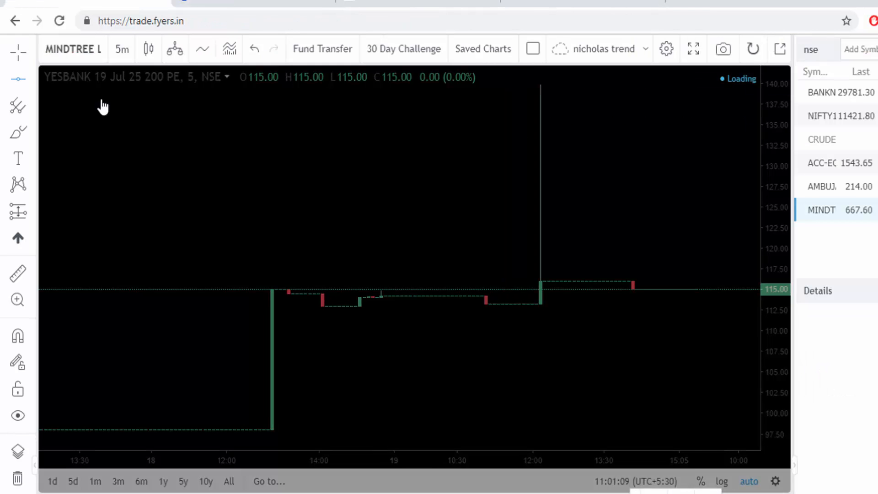
- Draw horizontal lines on the MINDTREE 5-minute chart at about 694.80 and 707.30
scroll(222, 178, "up", 4)
left_click(217, 182)
left_click_drag(234, 185, 403, 208)
scroll(361, 230, "up", 1)
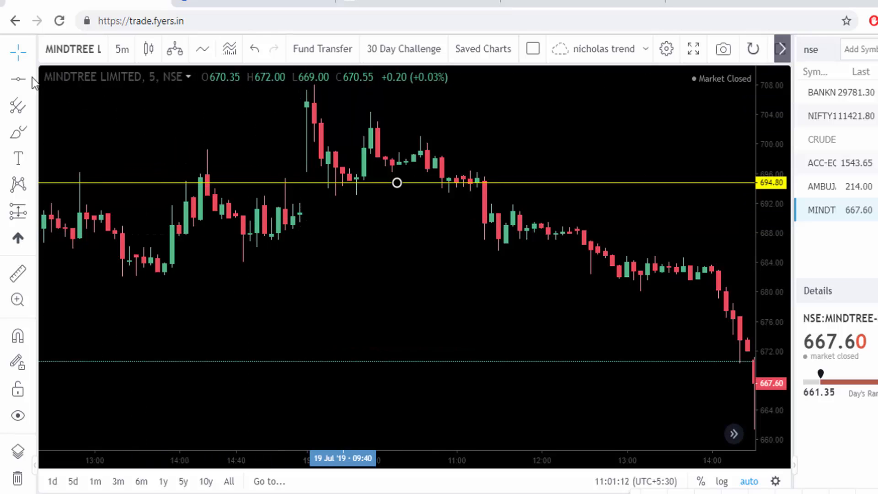
key("alt+h")
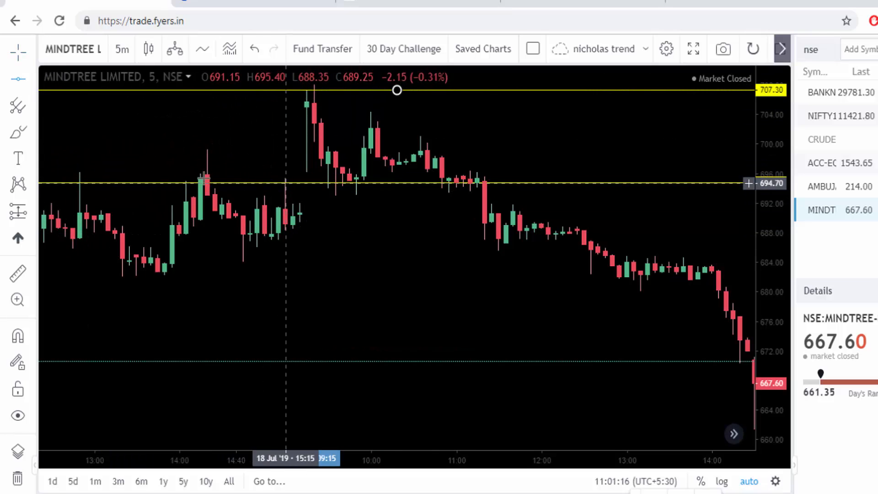
- Move the lower MINDTREE line to about 696.45 and draw another horizontal line at the previous day's low, about 671.05
left_click(164, 182)
left_click_drag(164, 172, 172, 172)
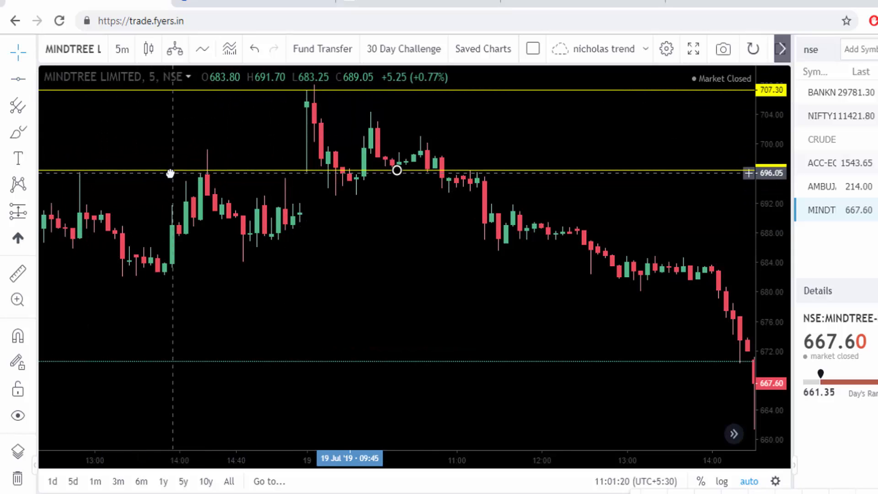
scroll(203, 258, "down", 2)
scroll(203, 258, "down", 2)
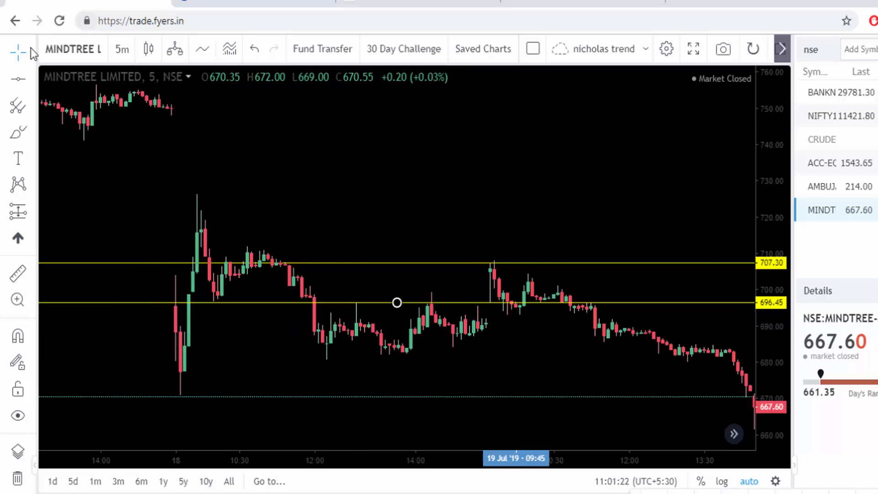
left_click(19, 81)
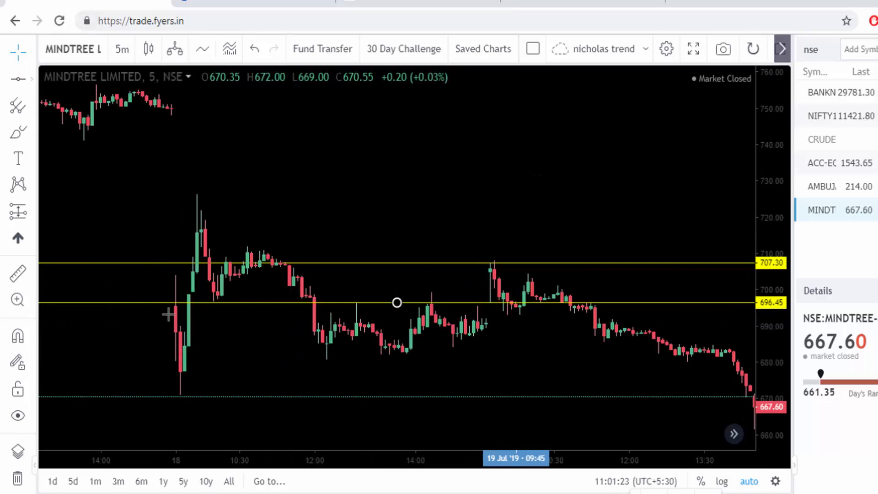
left_click(178, 394)
scroll(269, 221, "up", 4)
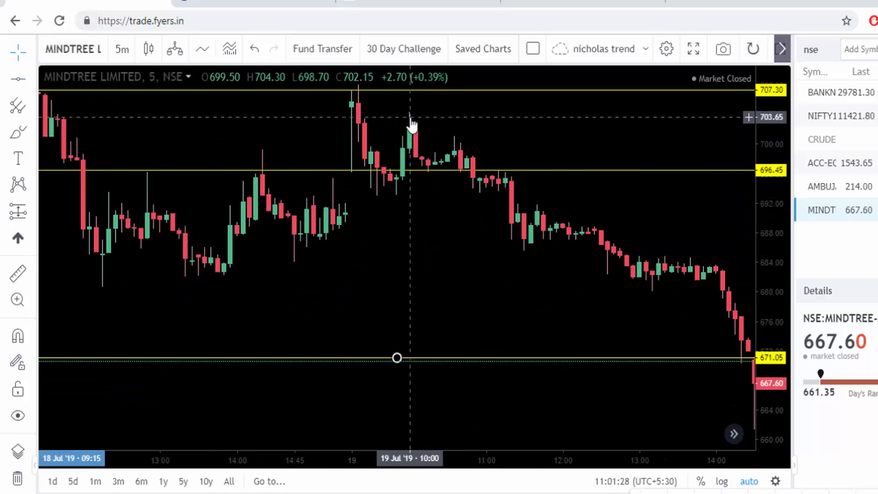
left_click_drag(588, 308, 462, 295)
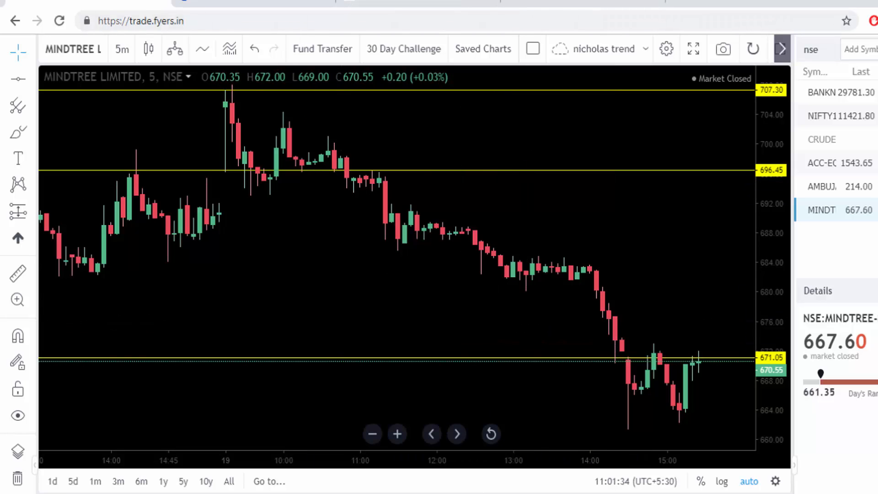
- Check the second filtered symbol in the Excel scanner sheet, and load NSE:CADILAHC-EQ in the Fyers chart
mouse_move(459, 485)
left_click(571, 471)
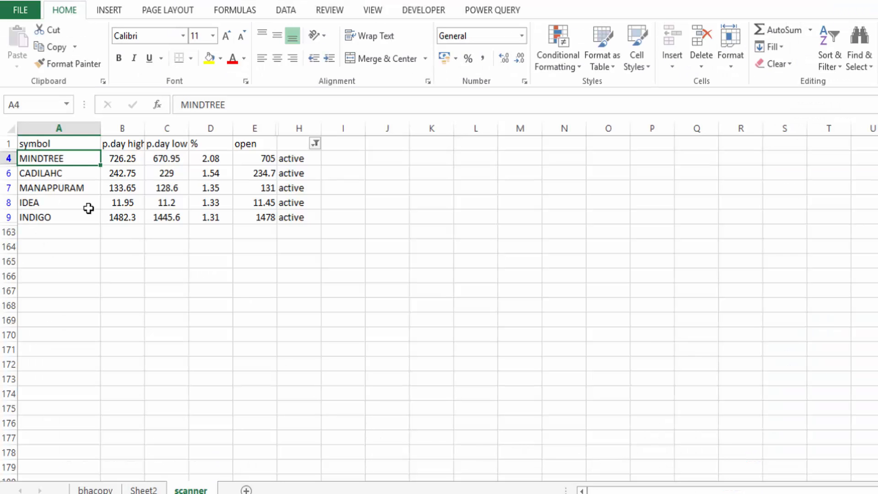
left_click(69, 175)
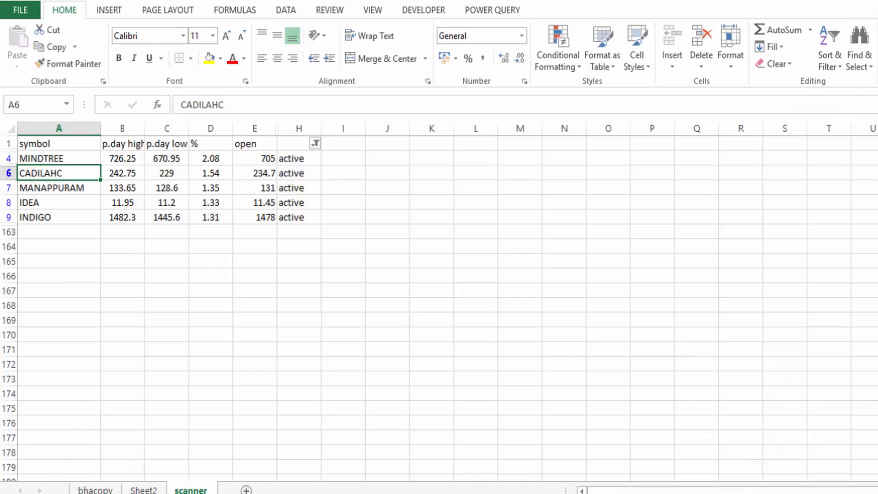
left_click(450, 490)
left_click(67, 58)
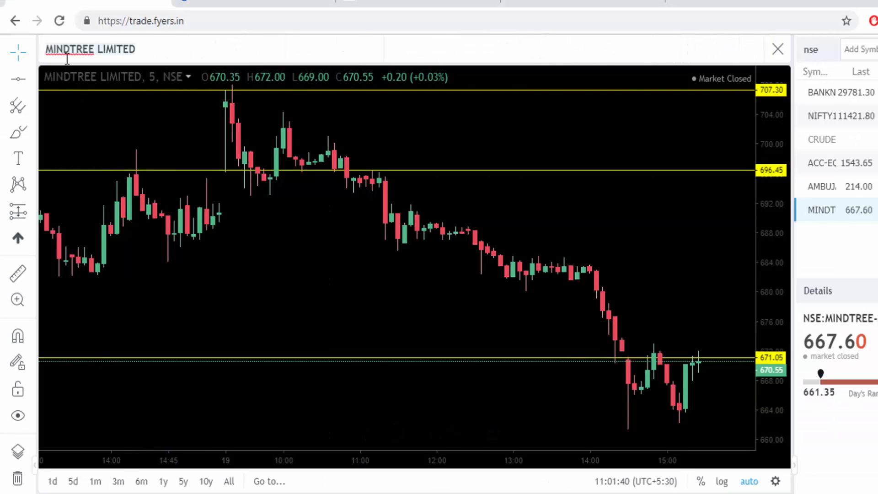
type("CADILA")
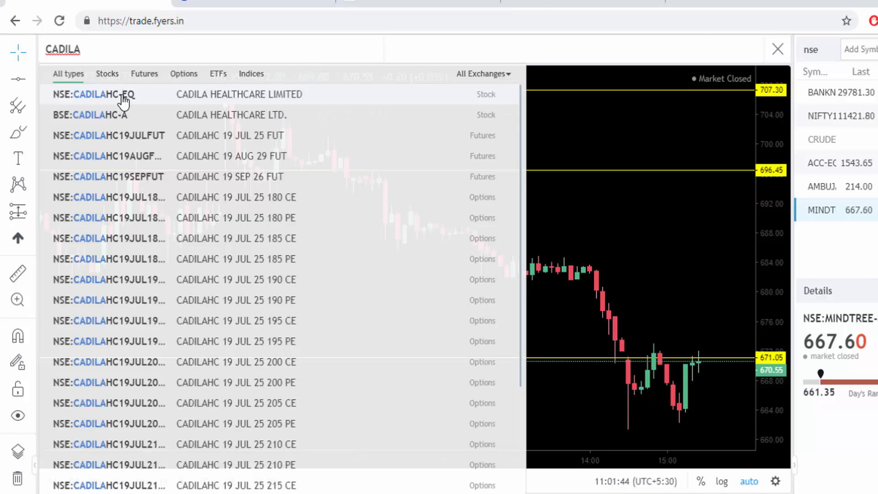
left_click(123, 91)
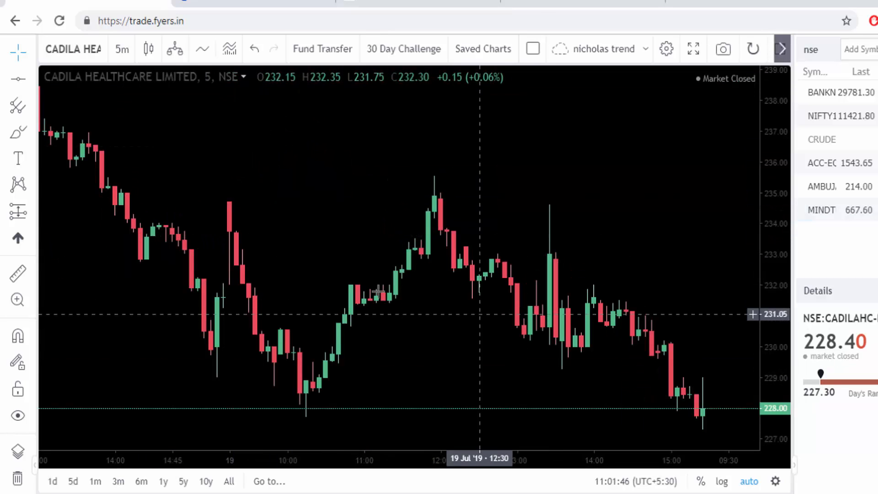
- Draw horizontal lines on the CADILA HEALTHCARE 5-minute chart at about 234.65, 232.00 and 229.10
left_click_drag(329, 248, 413, 252)
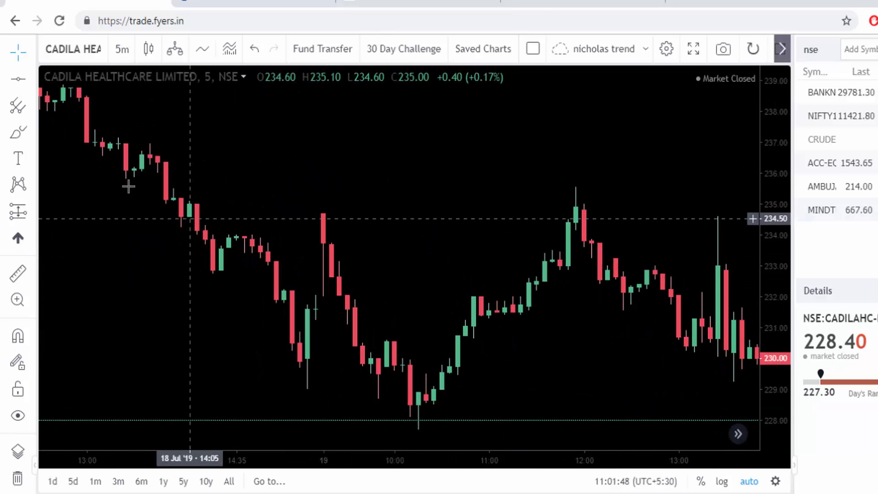
left_click(315, 214)
left_click(20, 81)
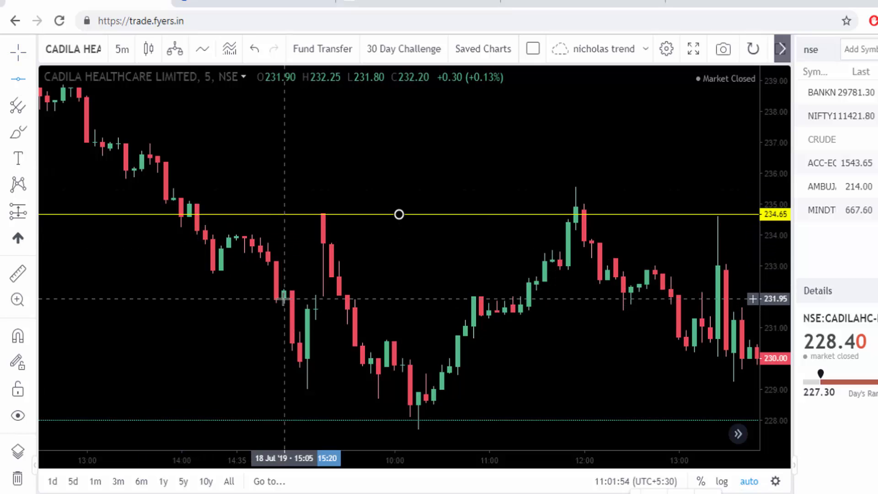
left_click(315, 297)
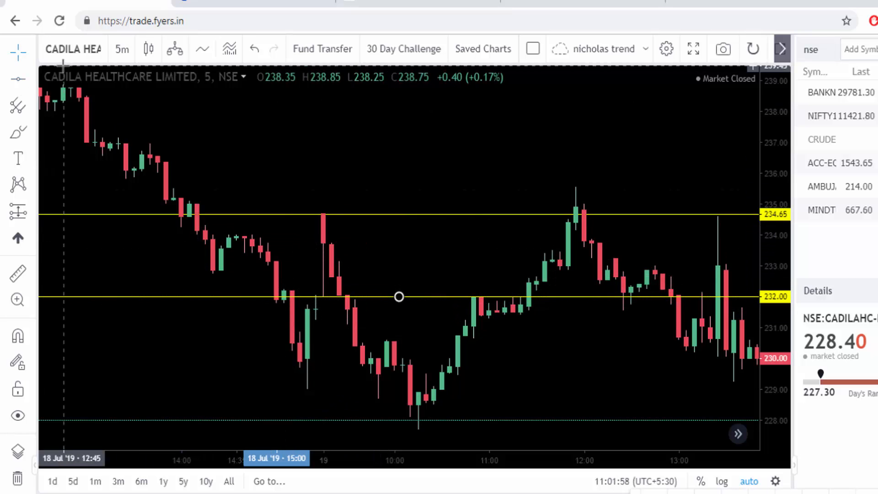
left_click(298, 386)
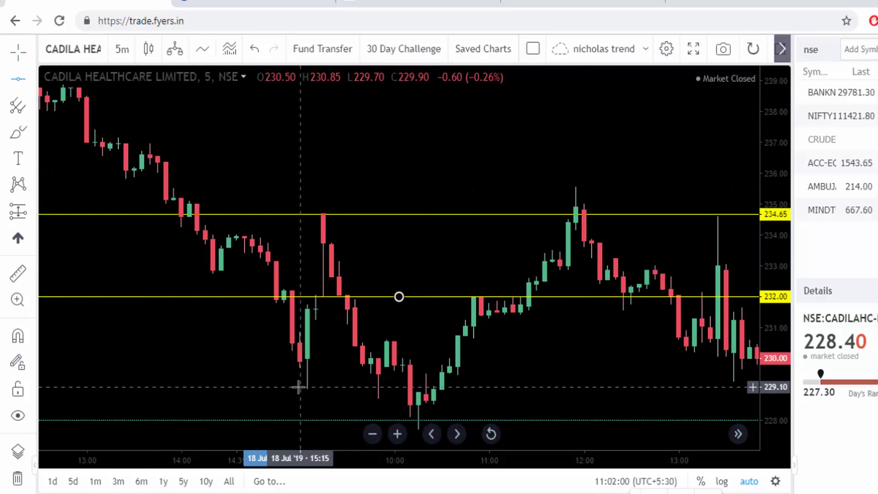
scroll(361, 393, "down", 3)
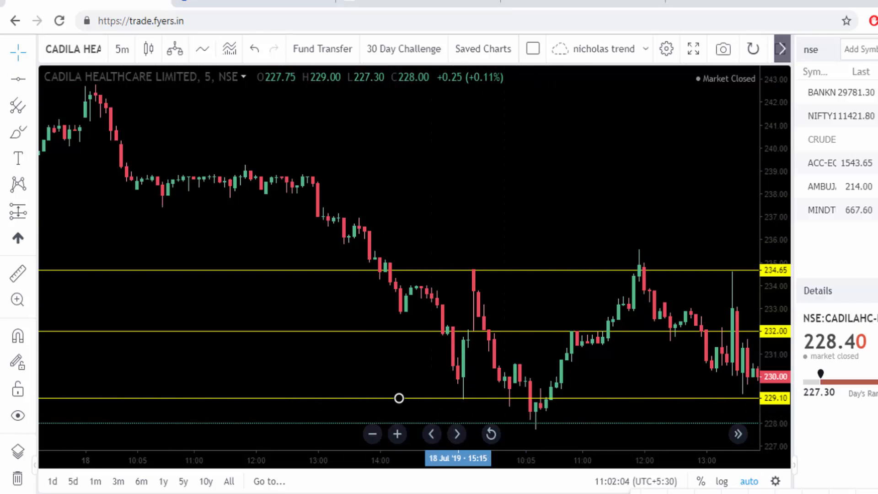
- Compare the Fyers chart with the Excel scanner sheet and review MINDTREE's previous-day high and low
left_click(569, 478)
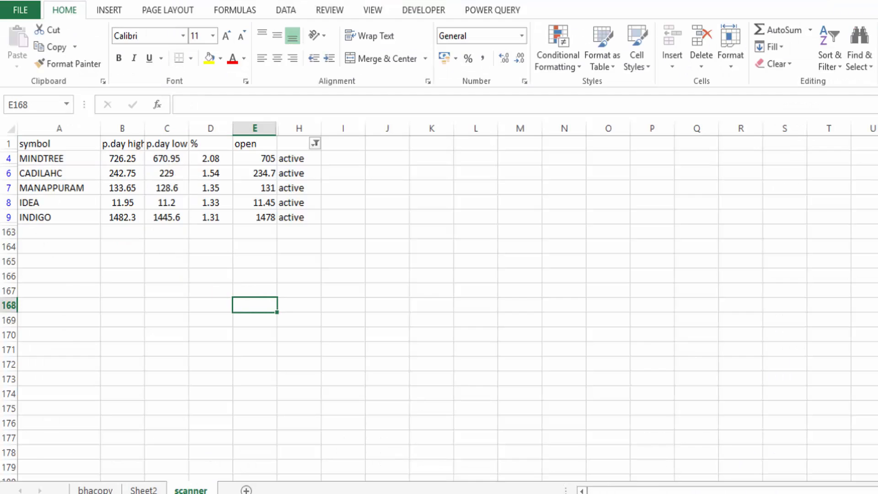
left_click(496, 492)
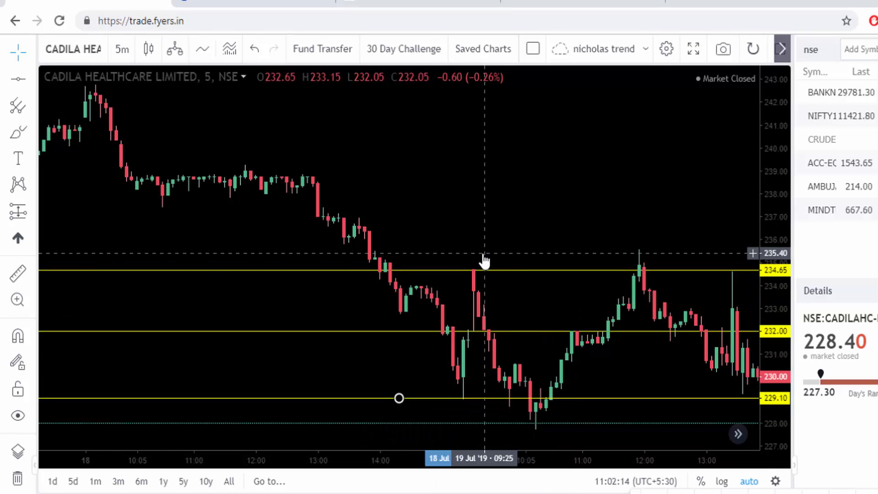
left_click(460, 492)
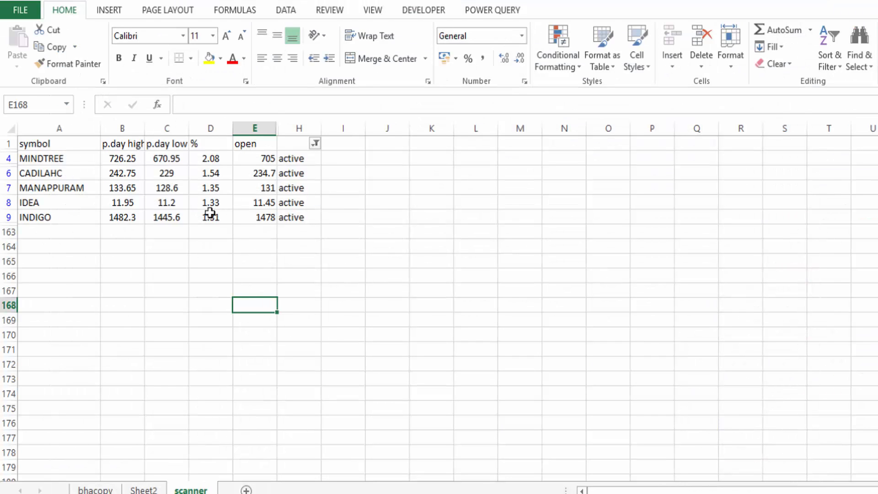
left_click(124, 158)
left_click(176, 160)
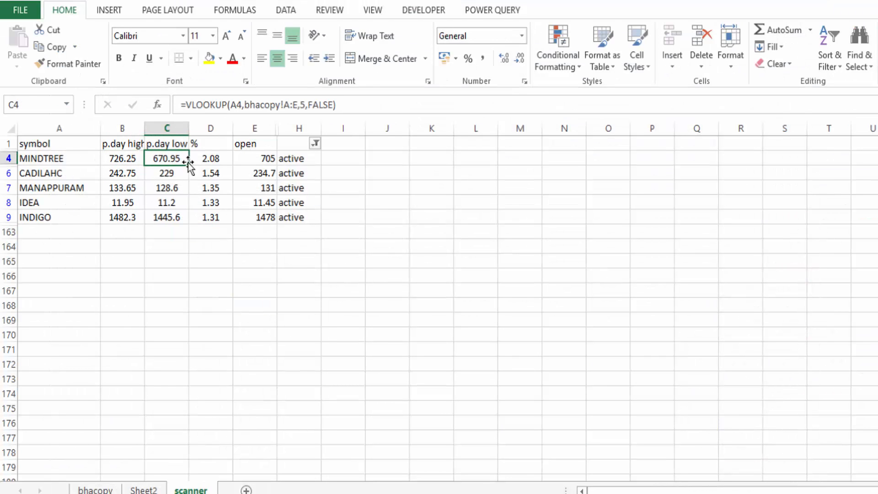
left_click(112, 304)
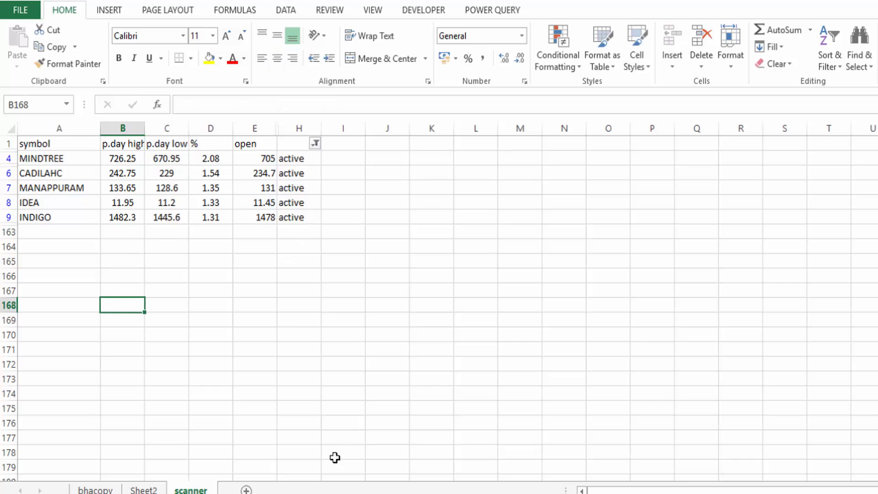
- Include the blanks in the column H filter so all scanner rows are listed
left_click(314, 143)
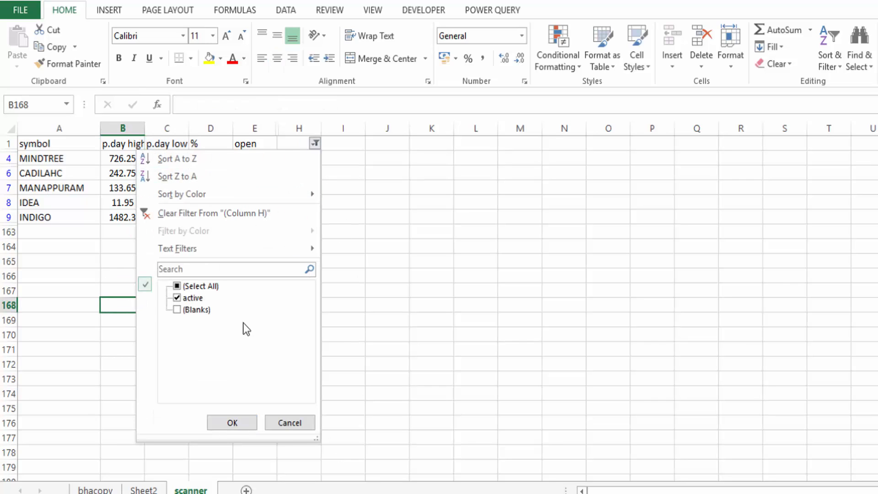
left_click(177, 309)
left_click(232, 422)
left_click(341, 335)
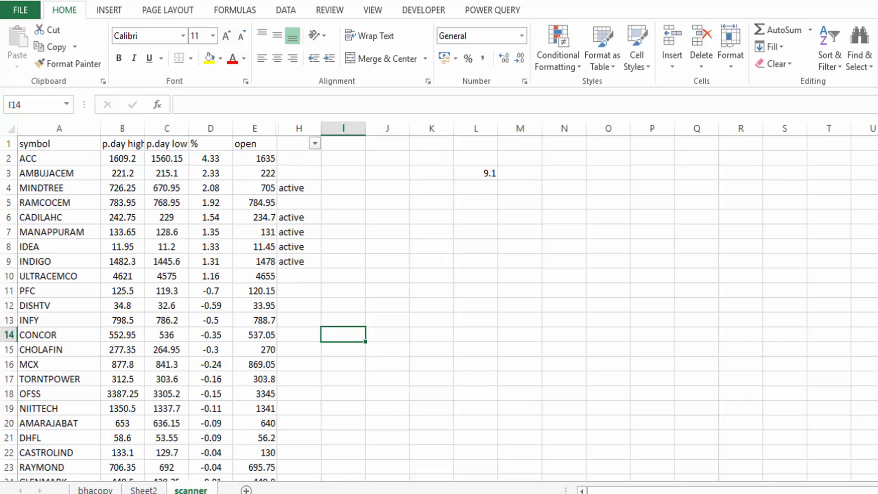
- Look over the price data on the bhacopy sheet and return to the scanner sheet
left_click(95, 489)
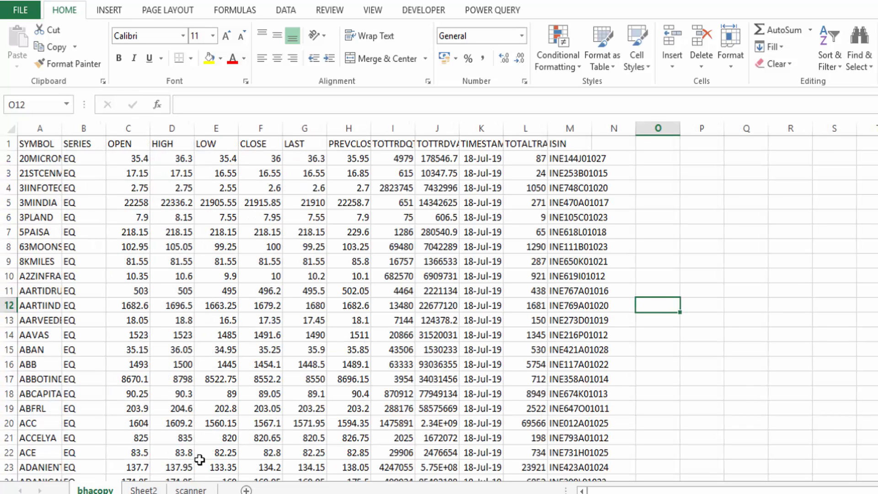
left_click(191, 490)
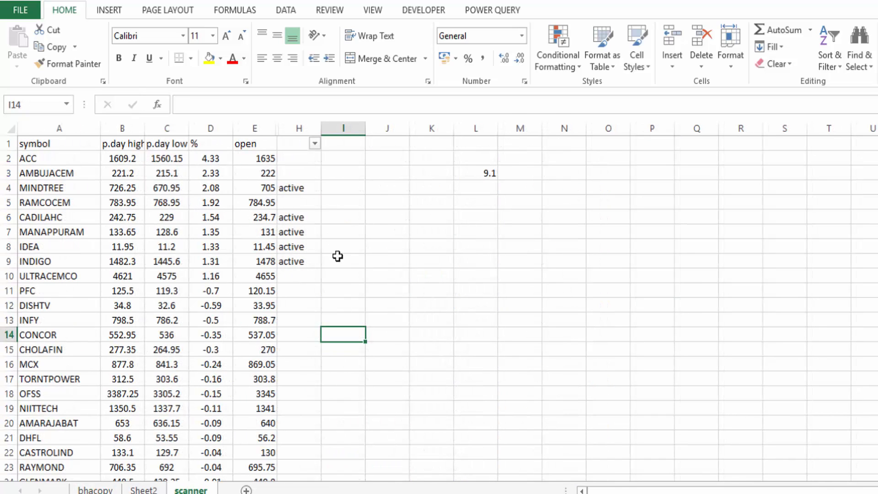
left_click(384, 231)
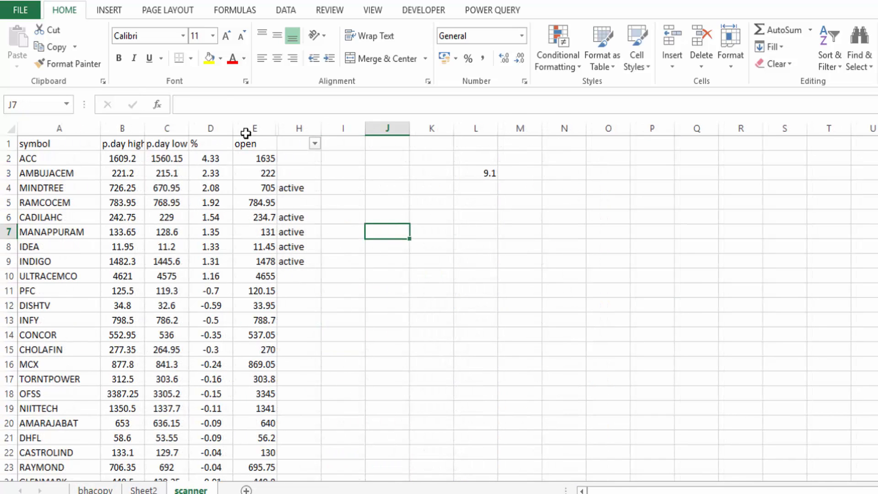
- Exclude the blanks from the column H filter again so only the "active" stocks are listed
left_click(288, 11)
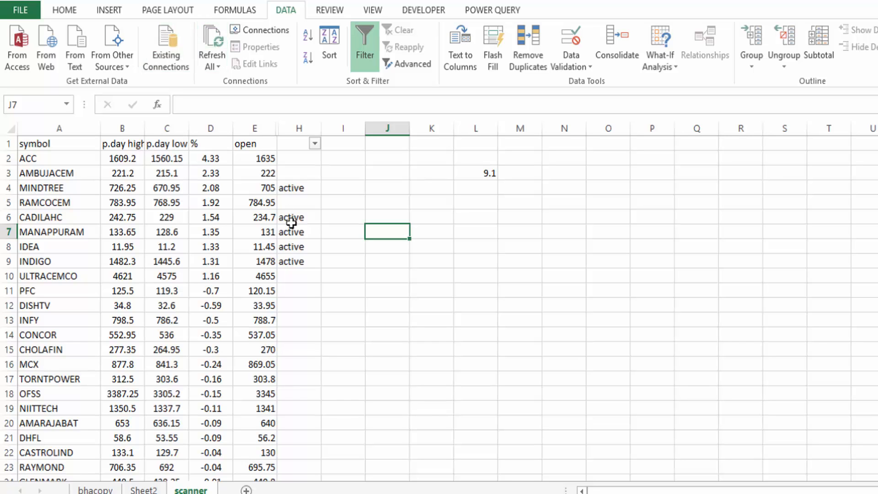
left_click(315, 147)
left_click(190, 311)
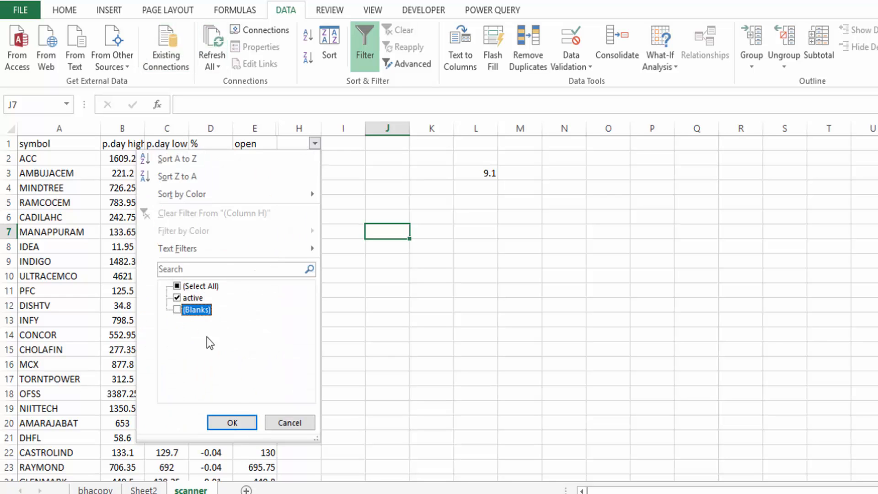
left_click(232, 421)
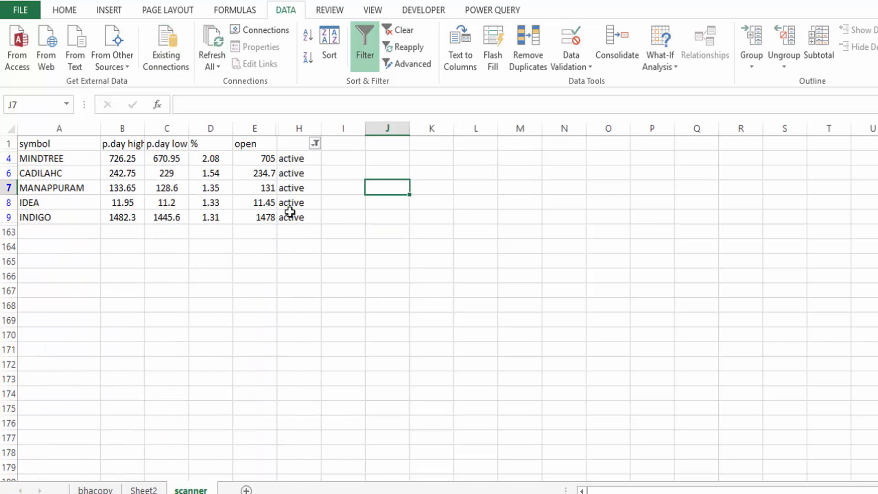